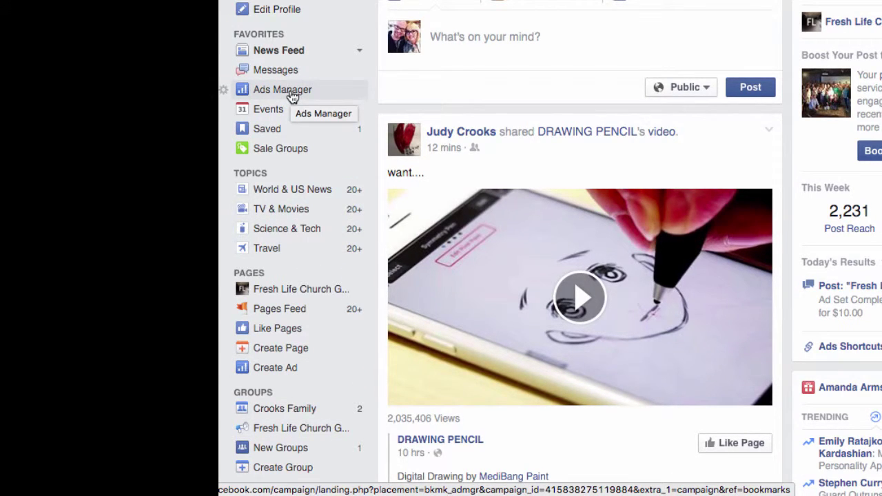
# - Start creating a new ad and choose the Promote your Page objective
pyautogui.click(284, 369)
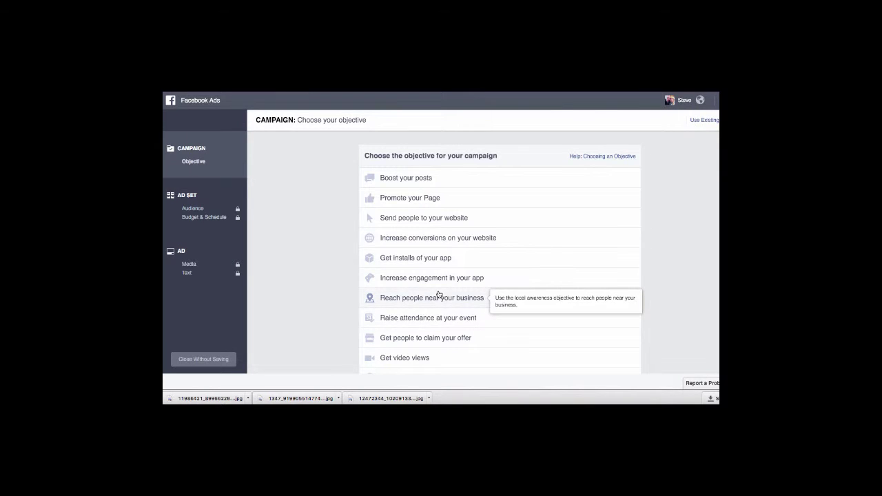
pyautogui.scroll(-1, 437, 295)
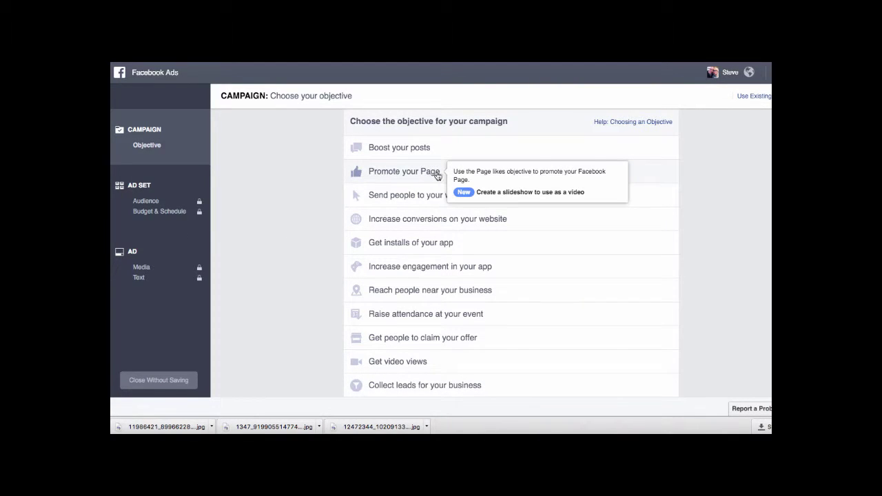
pyautogui.click(427, 173)
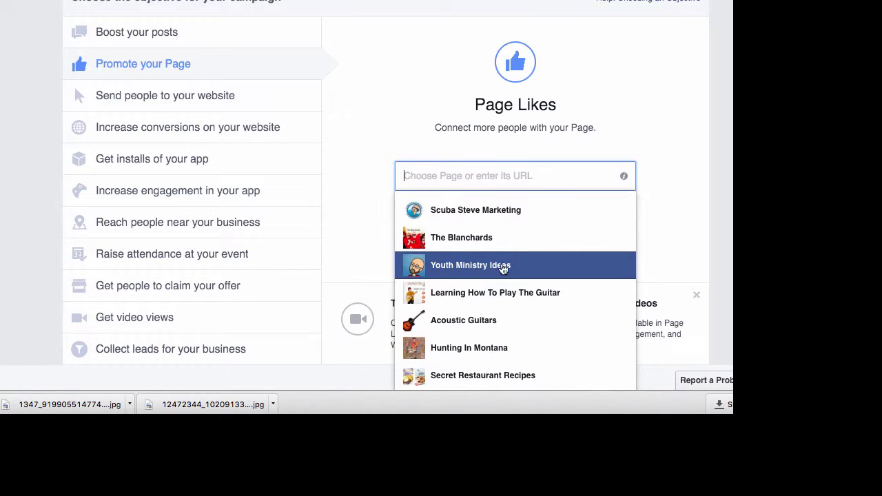
# - Choose the Survivorz Lock-In page for the page likes campaign and continue to its audience and budget settings
pyautogui.scroll(-3, 500, 272)
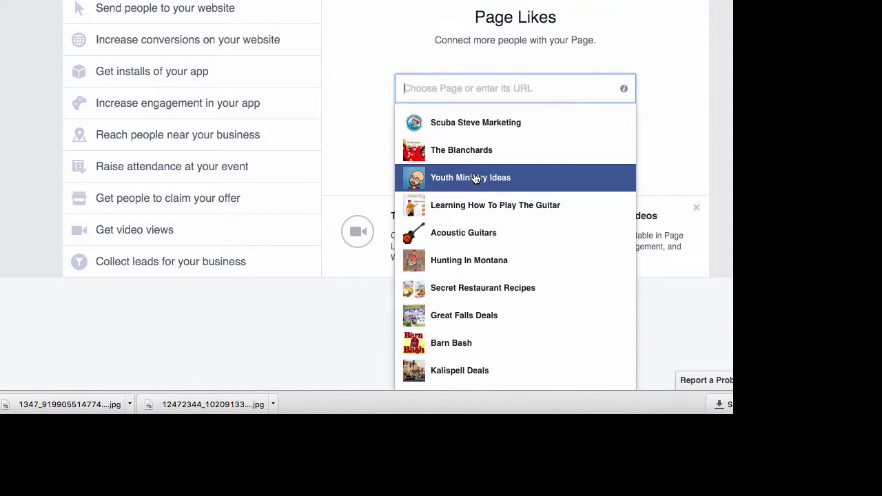
pyautogui.scroll(1, 475, 177)
pyautogui.scroll(-1, 474, 177)
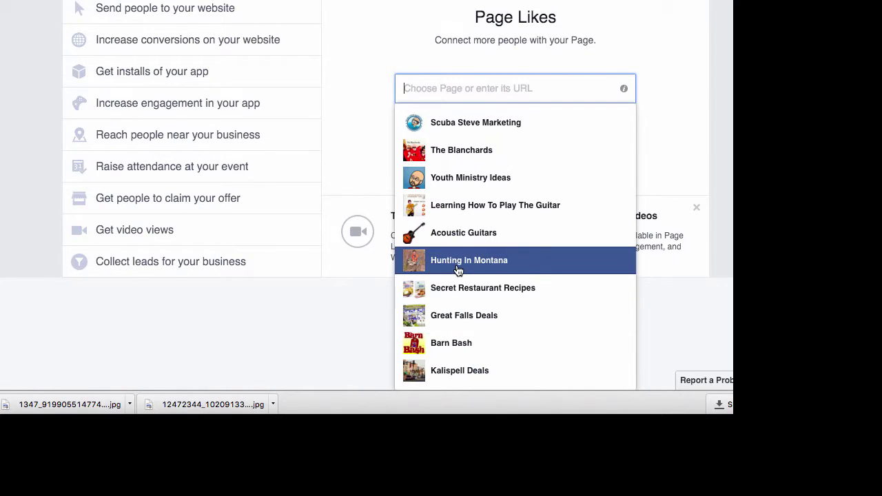
pyautogui.scroll(1, 458, 269)
pyautogui.scroll(3, 458, 269)
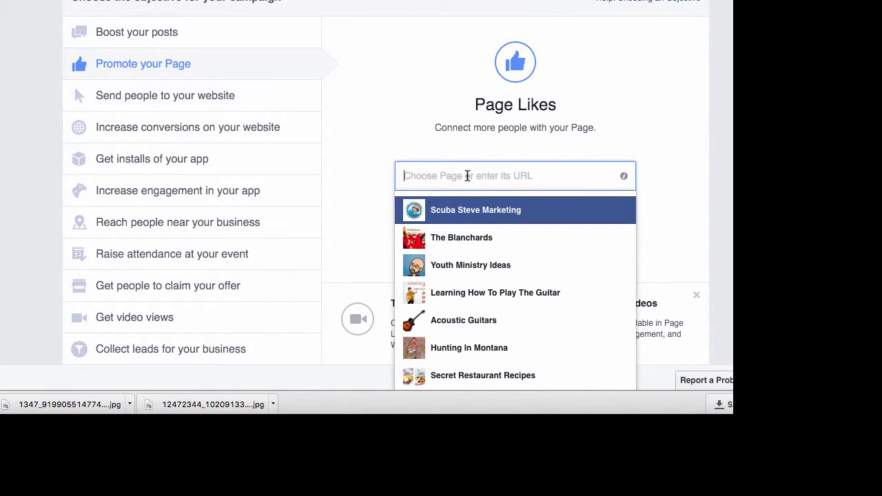
pyautogui.write('Sur')
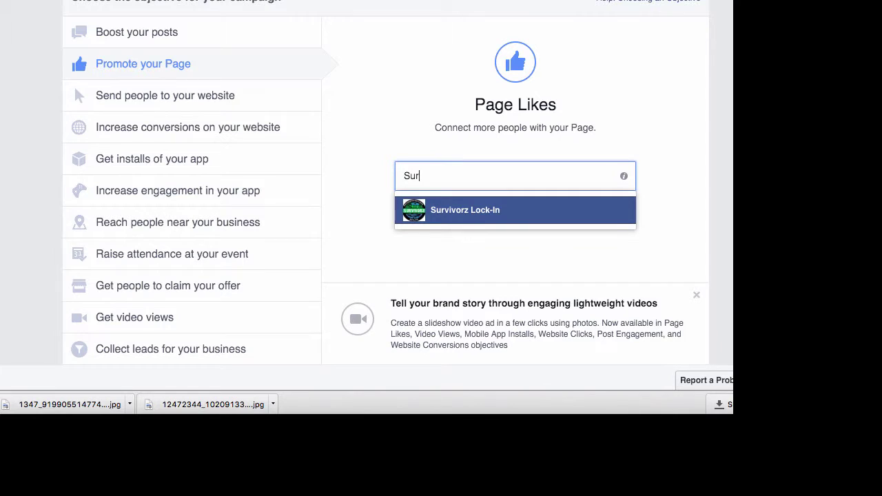
pyautogui.click(517, 212)
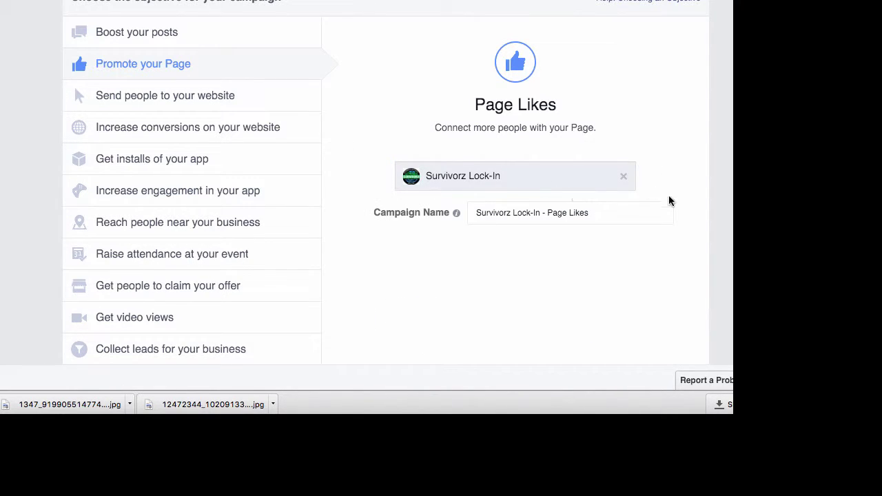
pyautogui.scroll(-2, 669, 169)
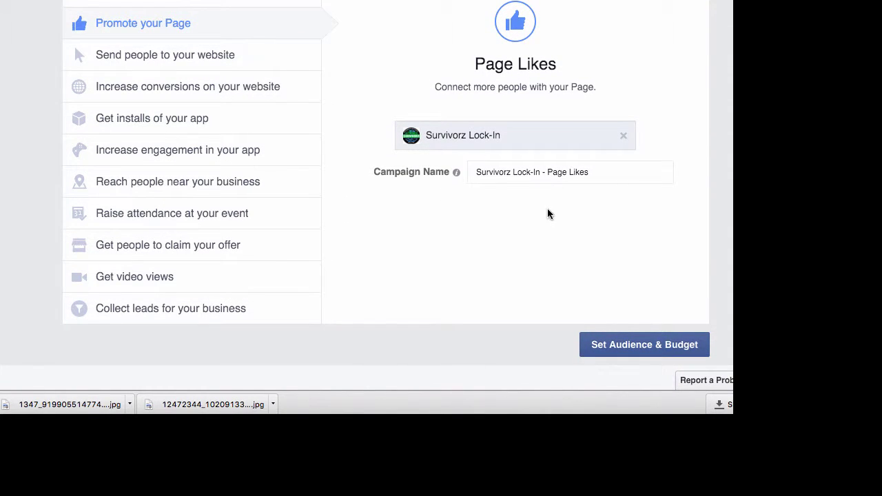
pyautogui.click(644, 345)
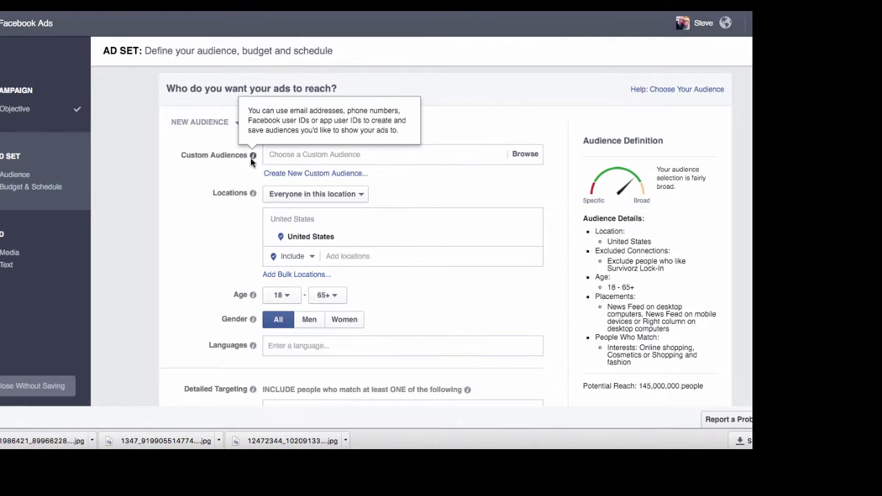
# - Remove United States from the audience locations and look over the remaining targeting and connection settings
pyautogui.moveTo(253, 158)
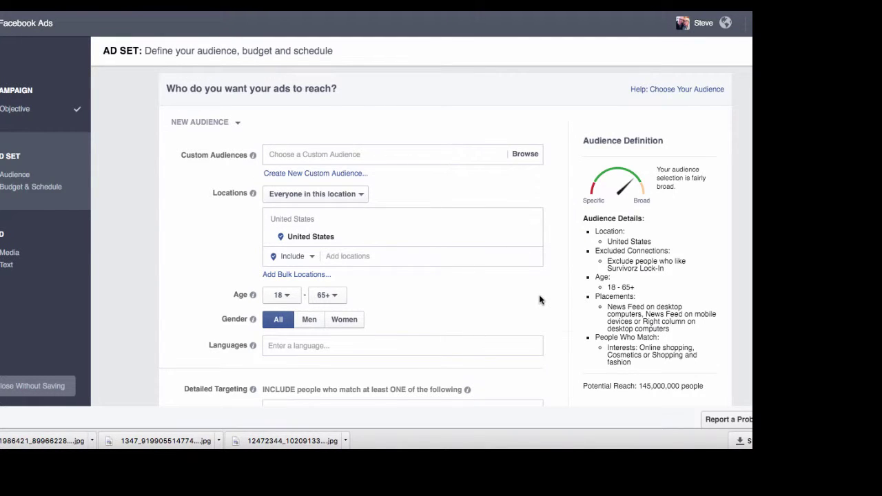
pyautogui.scroll(-3, 539, 300)
pyautogui.scroll(3, 539, 300)
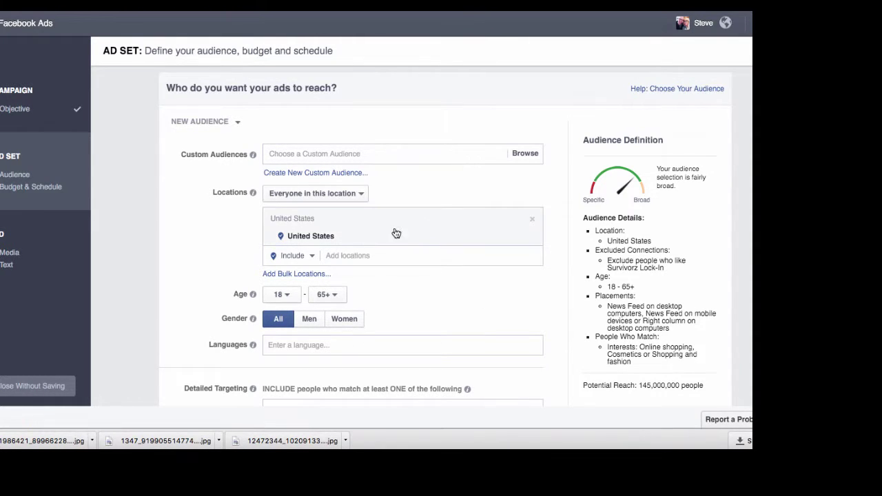
pyautogui.click(531, 220)
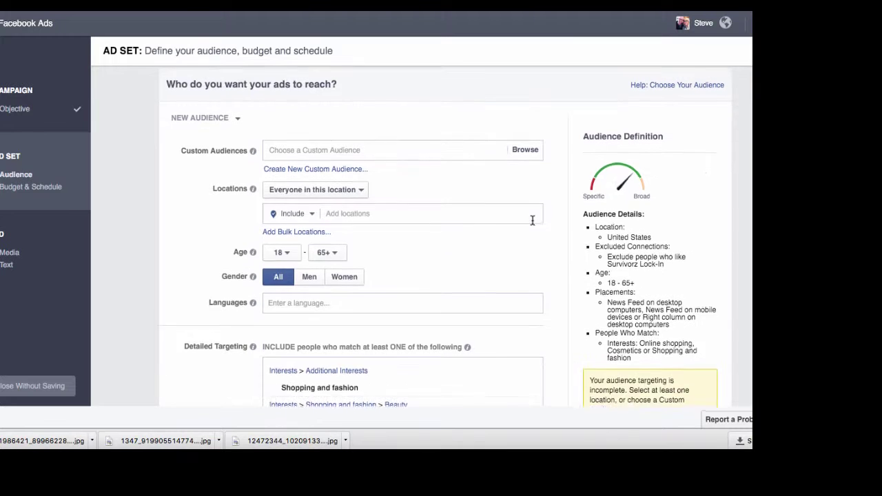
pyautogui.click(349, 211)
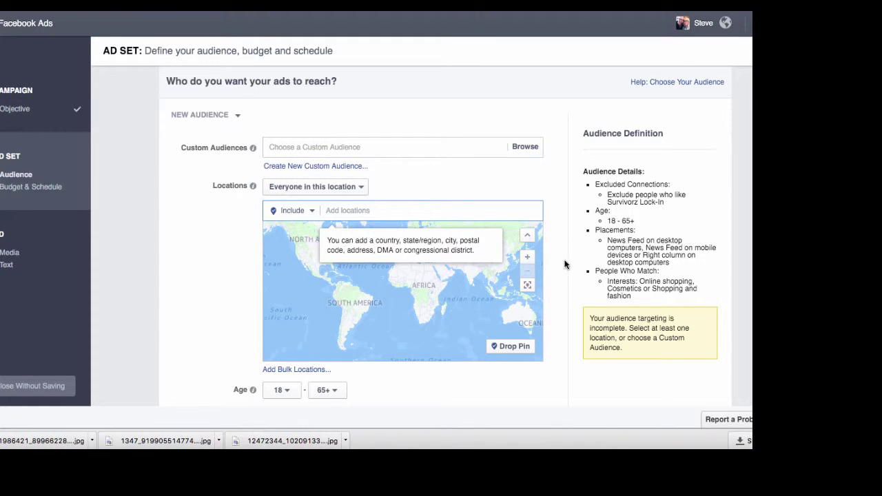
pyautogui.scroll(-10, 564, 264)
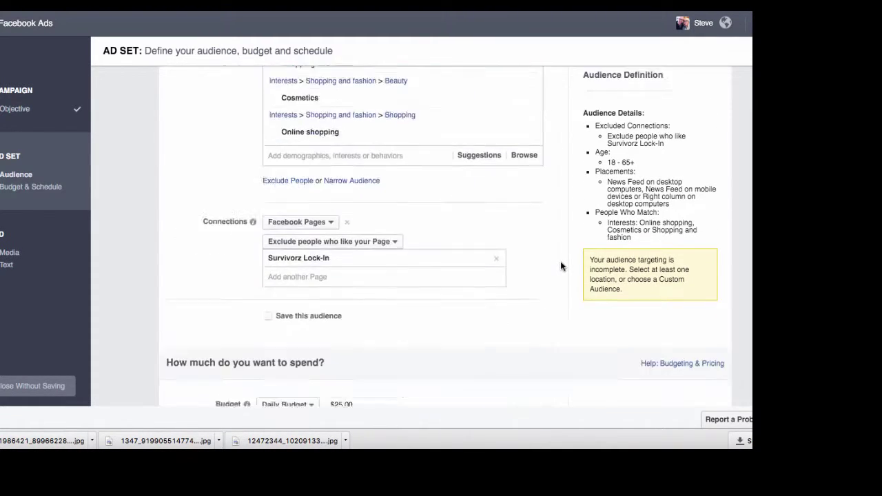
pyautogui.scroll(10, 560, 265)
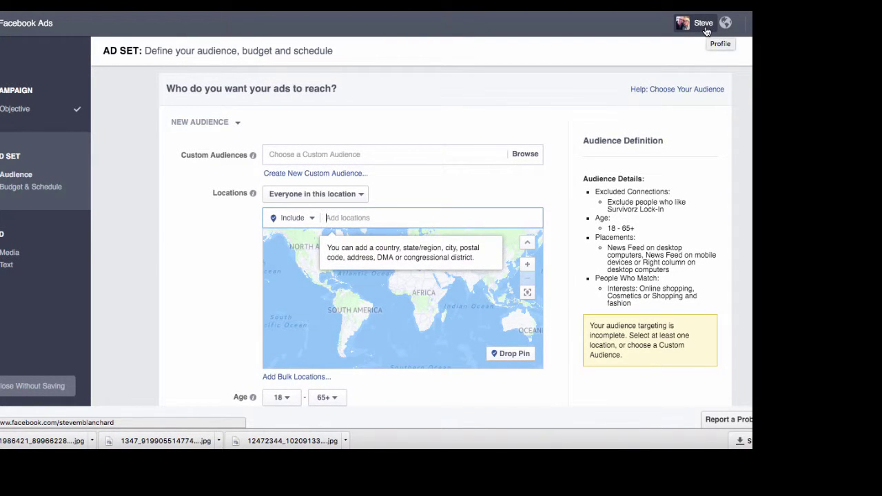
# - Leave the unfinished ad draft and open Ads Manager from the Facebook home page
pyautogui.click(705, 27)
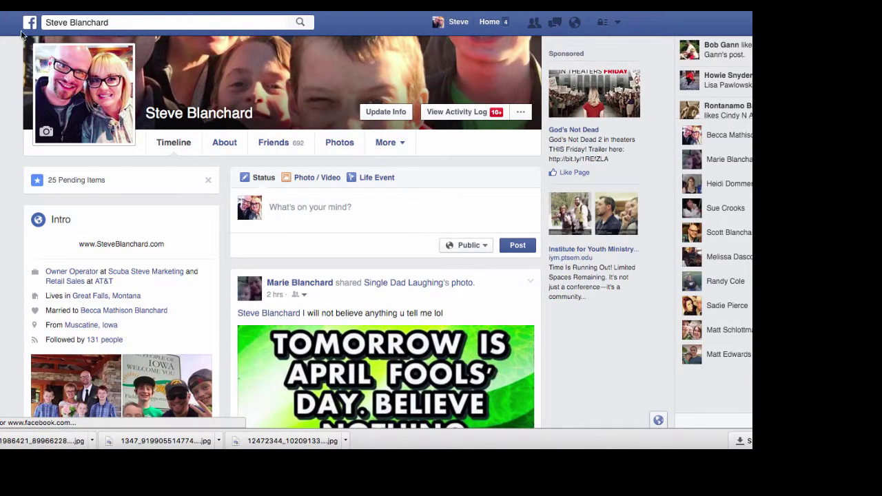
pyautogui.click(29, 25)
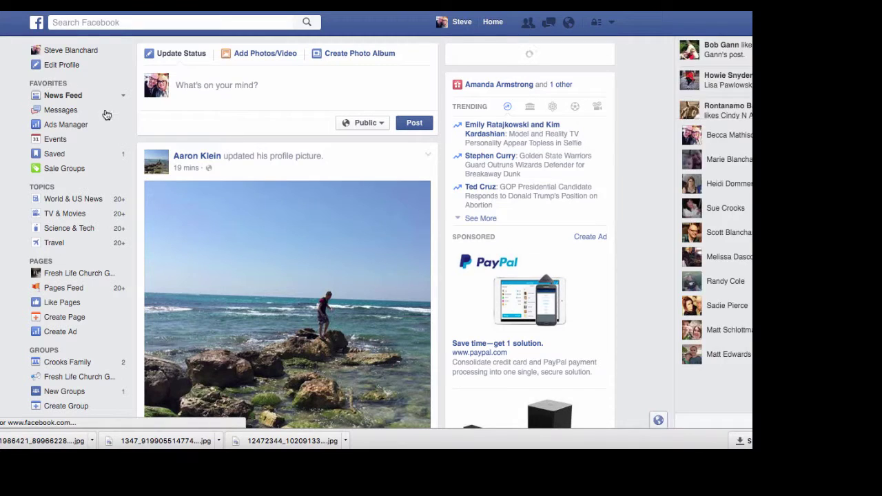
pyautogui.click(68, 125)
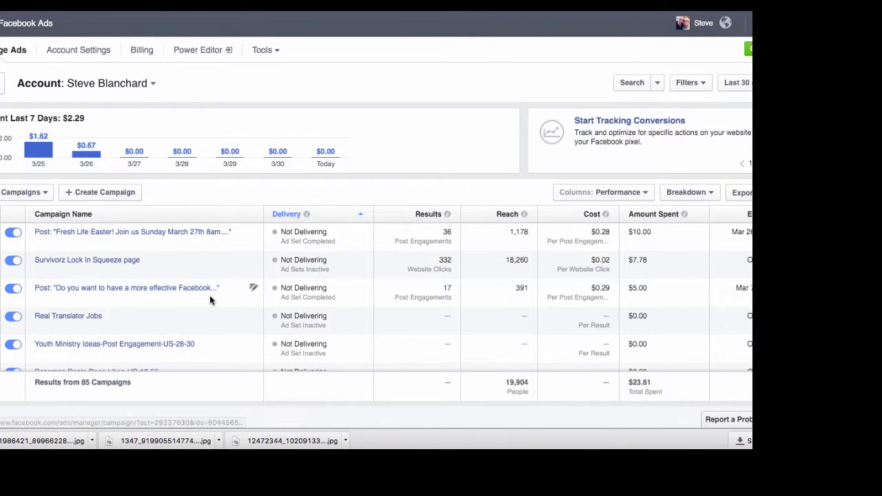
# - Open the Survivorz Lock In Squeeze page campaign and examine its ad sets' total results, reach, cost and amount spent
pyautogui.scroll(-1, 211, 295)
pyautogui.scroll(-2, 211, 299)
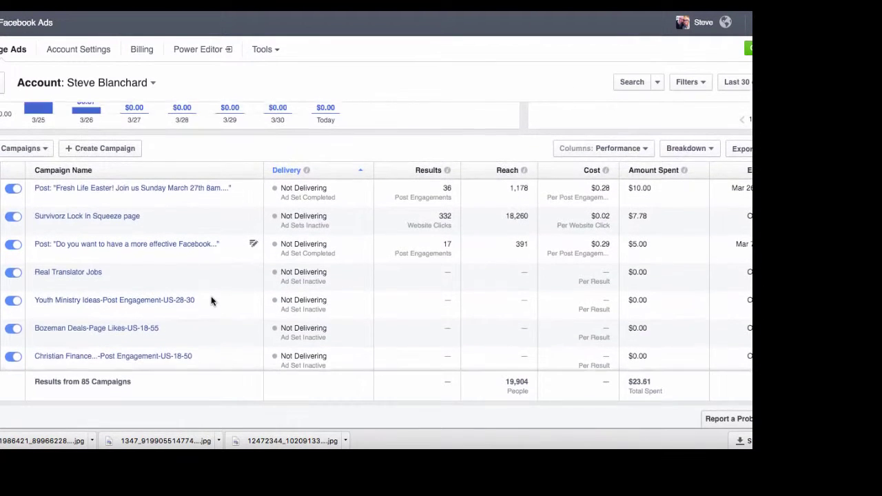
pyautogui.click(104, 225)
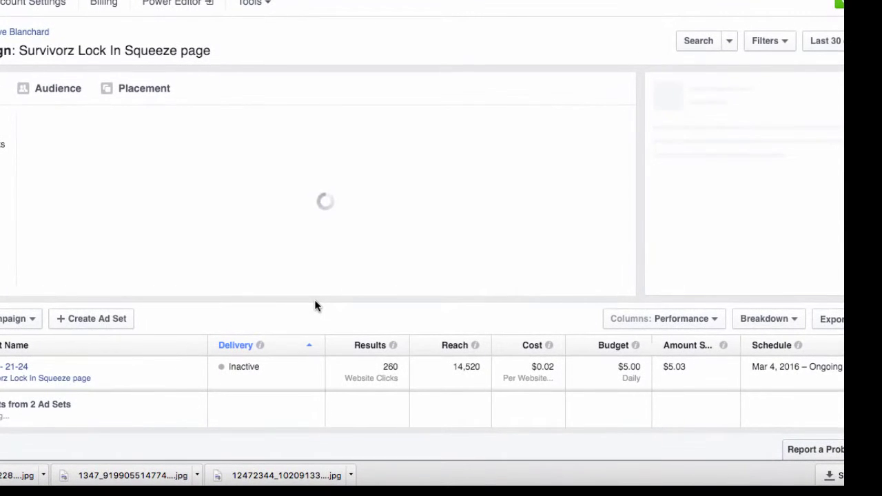
pyautogui.scroll(-3, 315, 306)
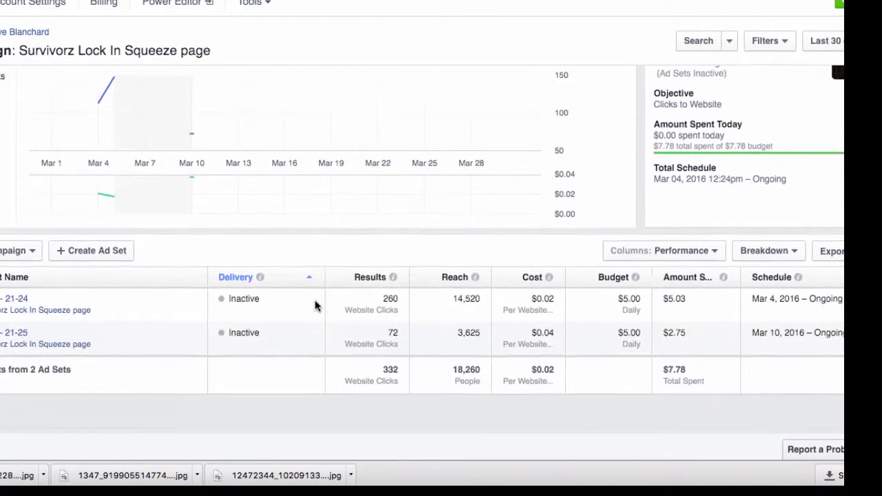
pyautogui.scroll(-2, 314, 305)
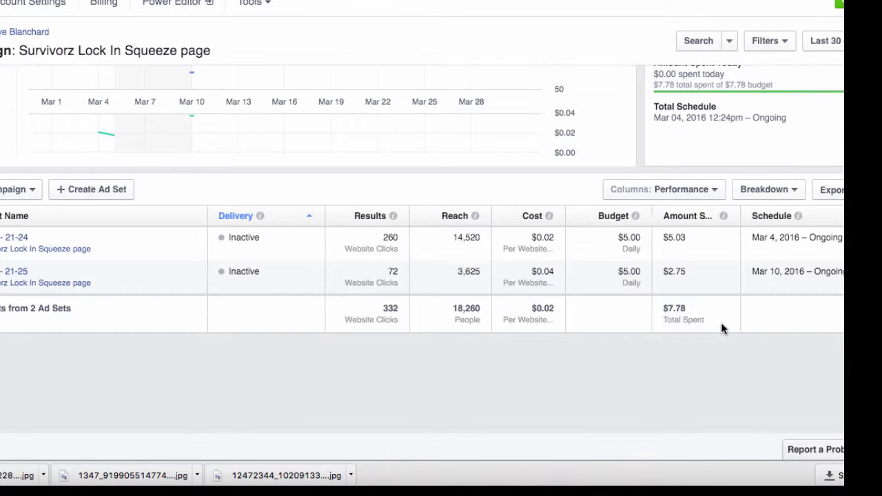
pyautogui.moveTo(721, 322); pyautogui.dragTo(385, 310)
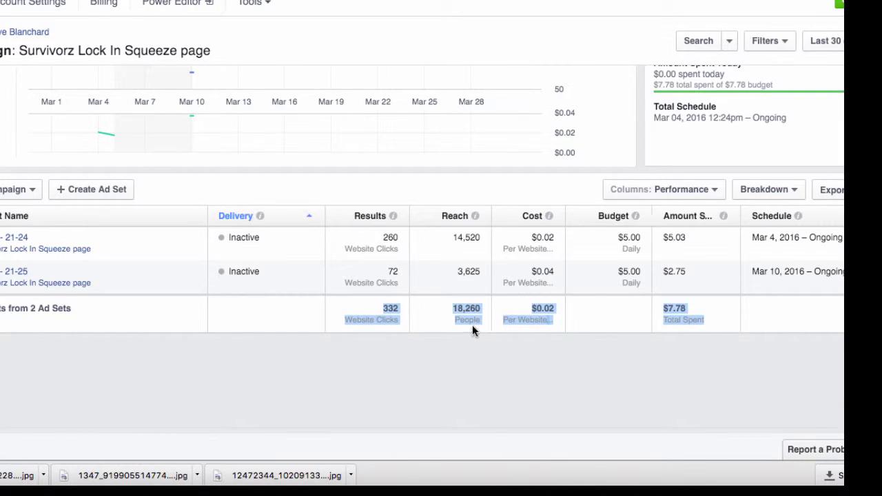
pyautogui.click(557, 320)
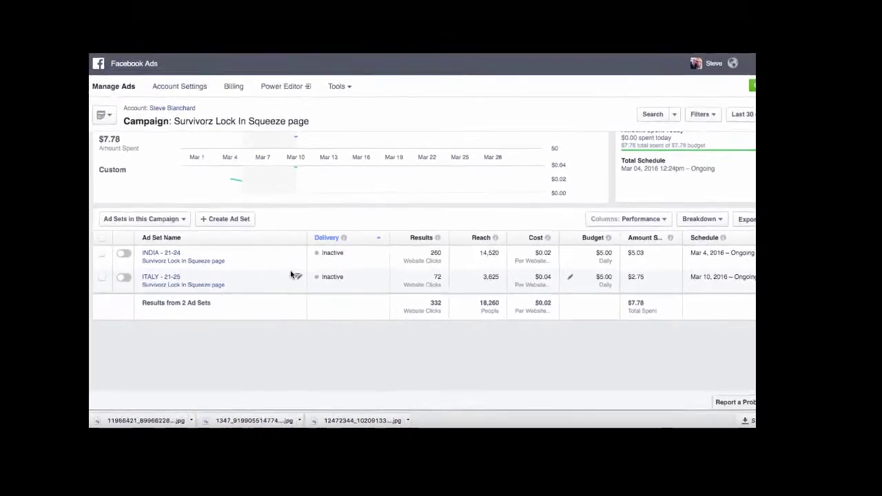
# - Start a similar ad set from ITALY - 21-25, then discard the unsaved copy
pyautogui.click(200, 271)
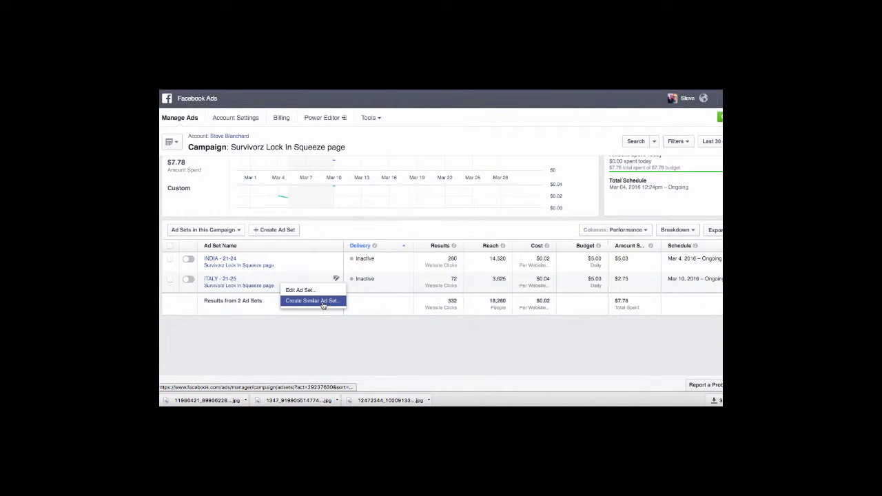
pyautogui.click(323, 304)
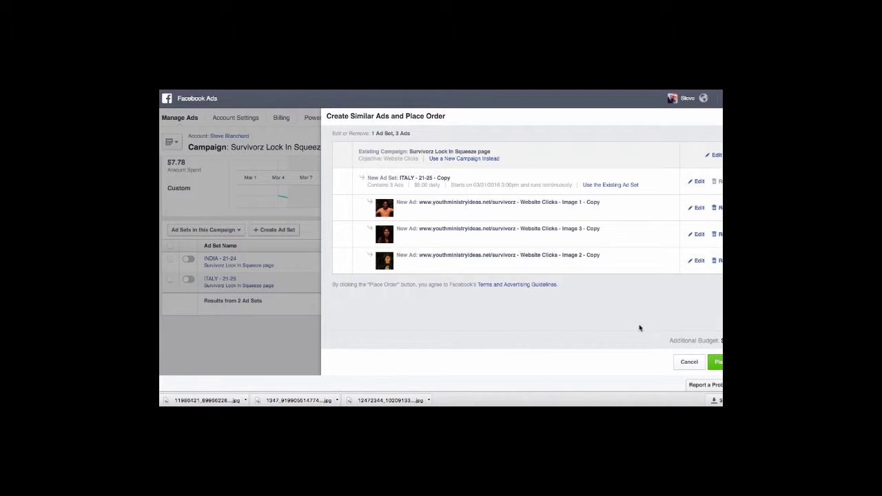
pyautogui.click(691, 363)
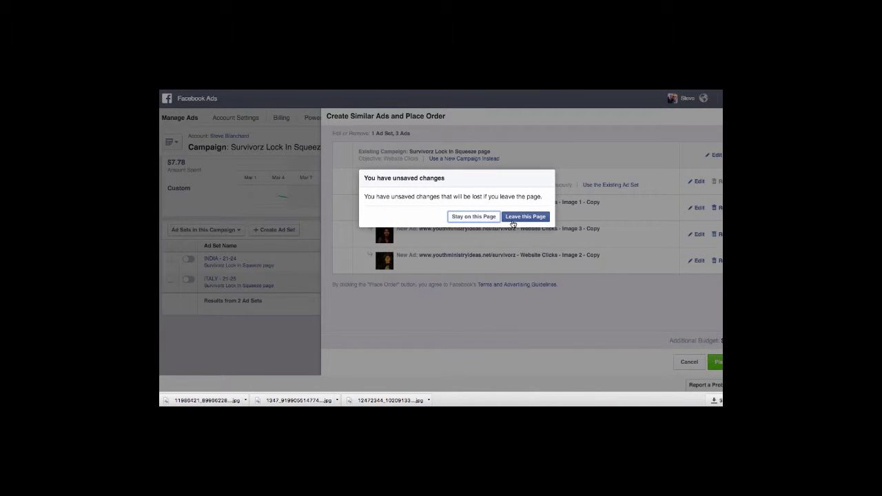
pyautogui.click(516, 219)
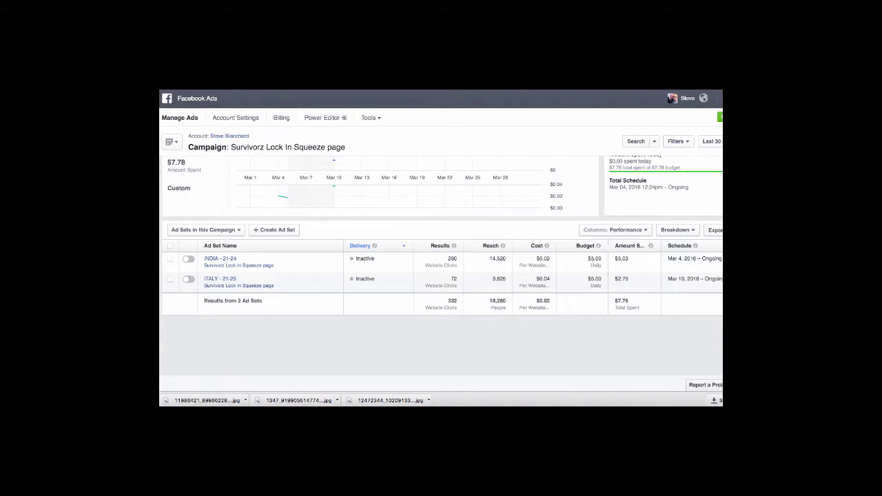
# - Create a new Promote your Page campaign for the Survivorz Lock-In page and continue to its audience and budget settings
pyautogui.click(720, 117)
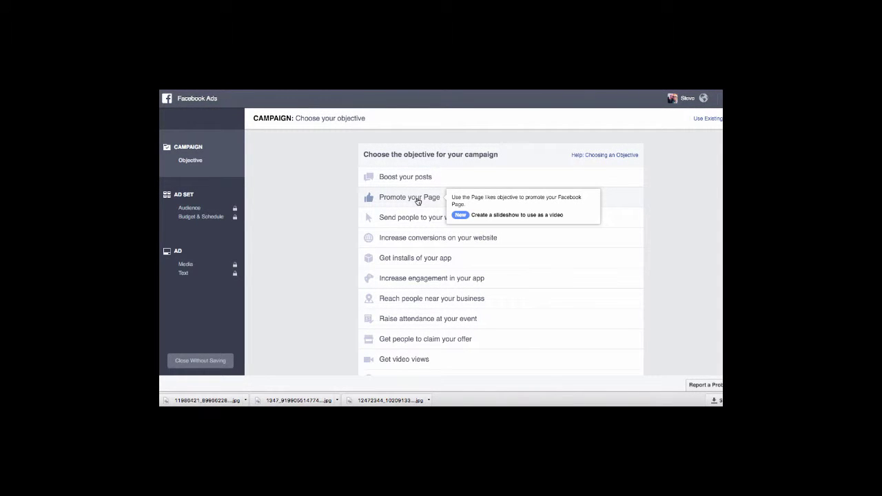
pyautogui.click(417, 199)
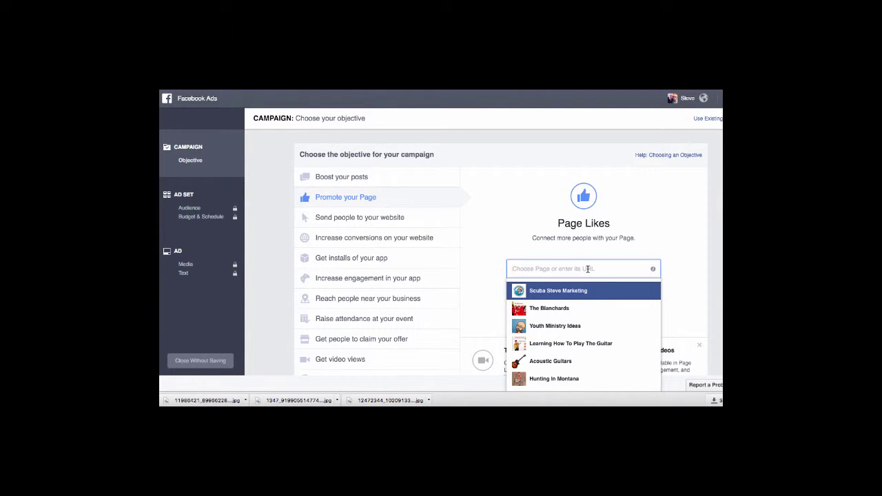
pyautogui.write('sur')
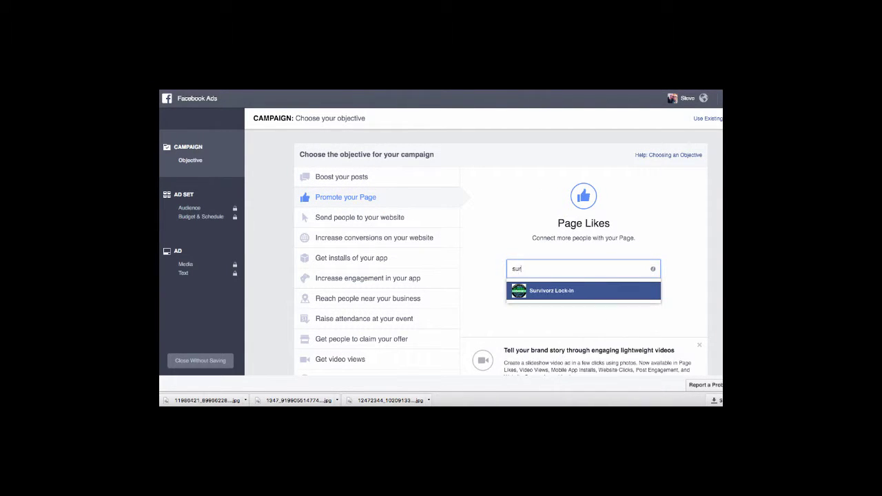
pyautogui.click(596, 292)
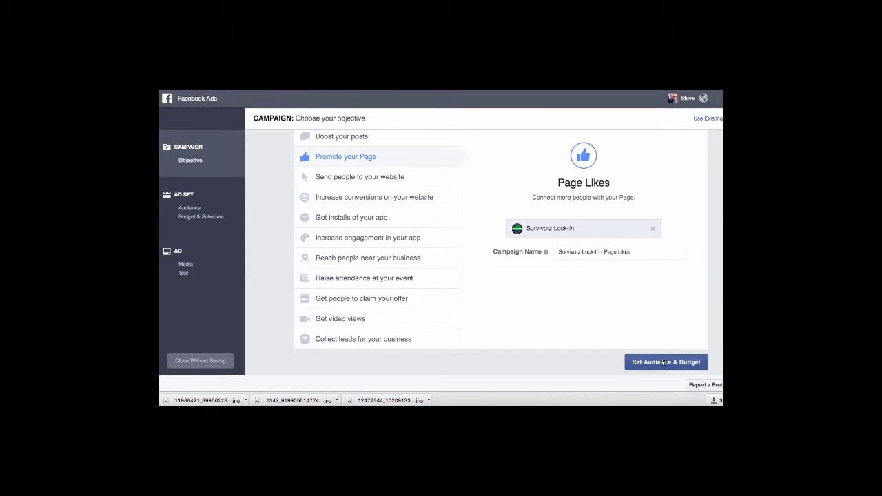
pyautogui.click(663, 363)
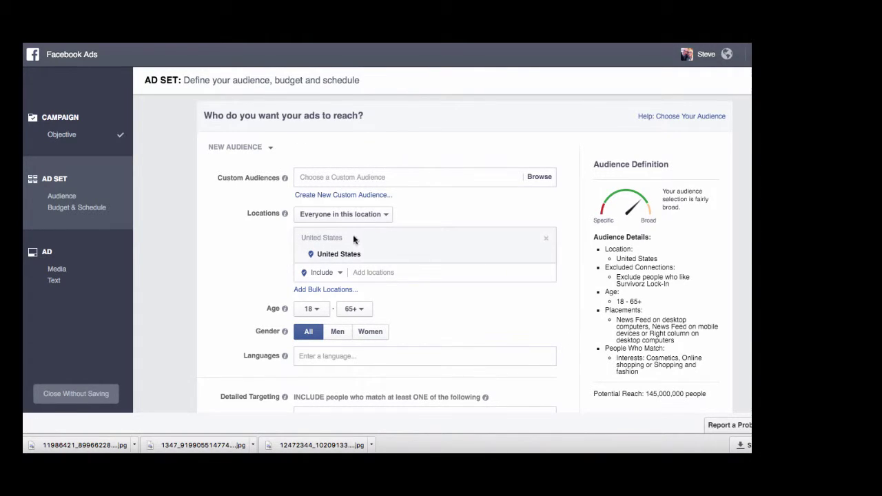
# - Replace the United States audience location with the country Italy
pyautogui.click(547, 238)
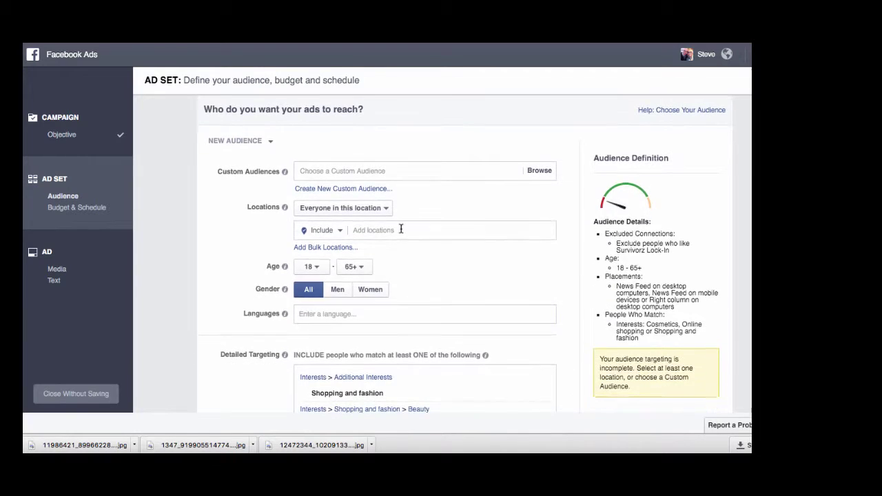
pyautogui.click(402, 230)
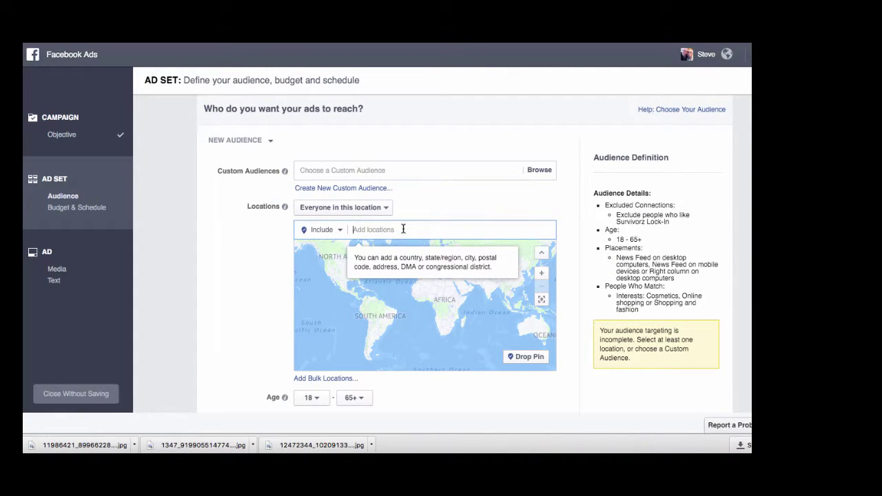
pyautogui.write('Ital')
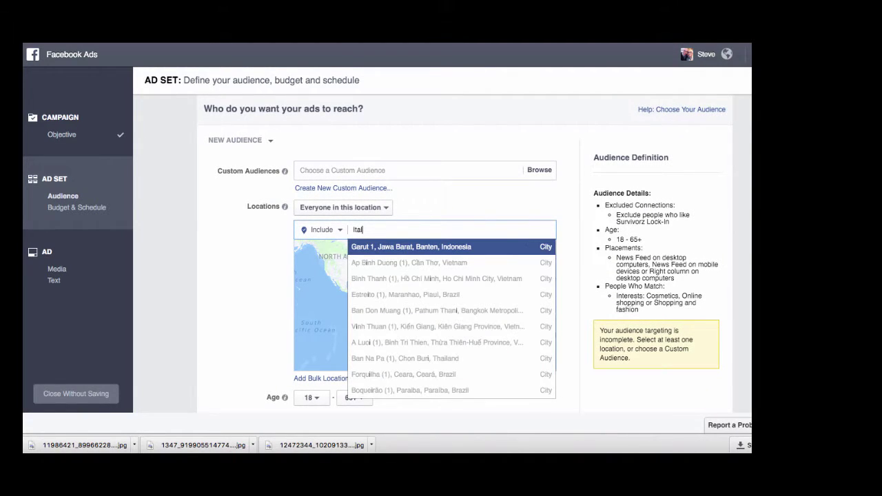
pyautogui.write('y')
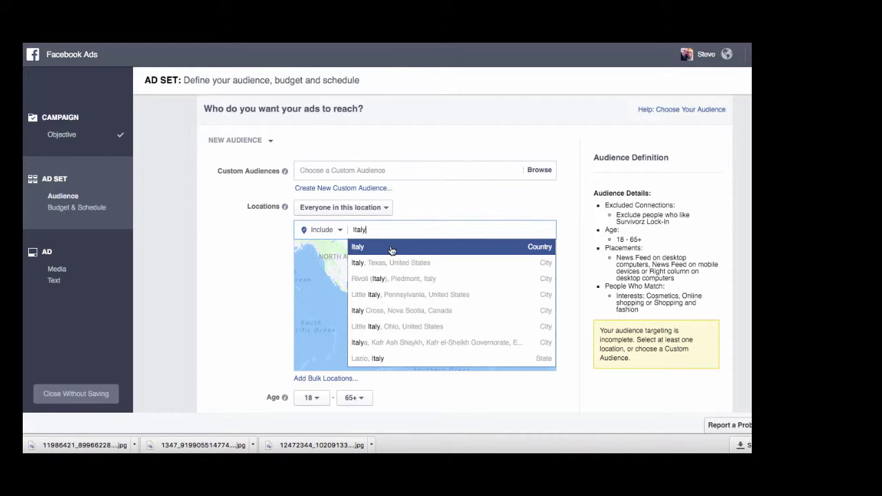
pyautogui.click(392, 249)
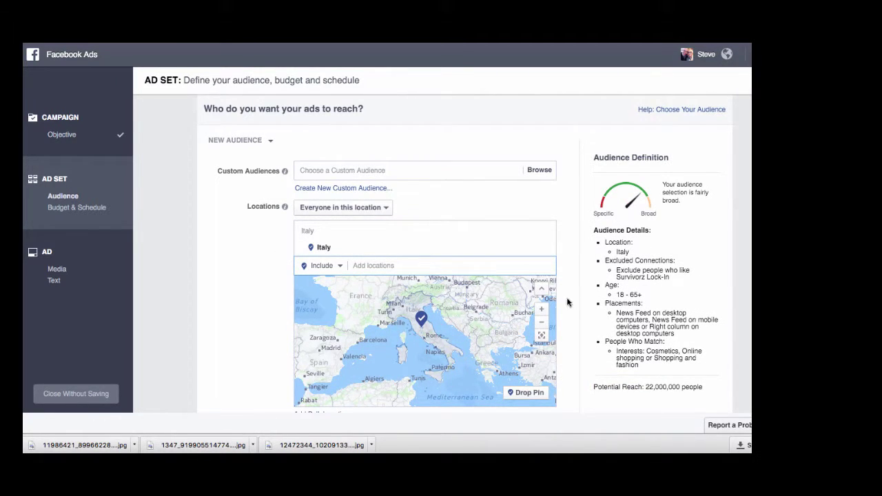
# - Set the audience's age range to 22 through 25
pyautogui.scroll(-2, 567, 312)
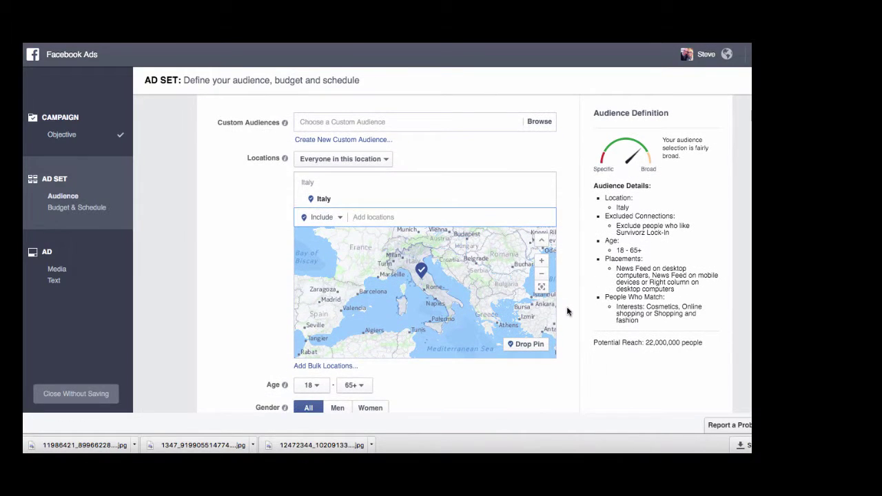
pyautogui.scroll(-1, 567, 312)
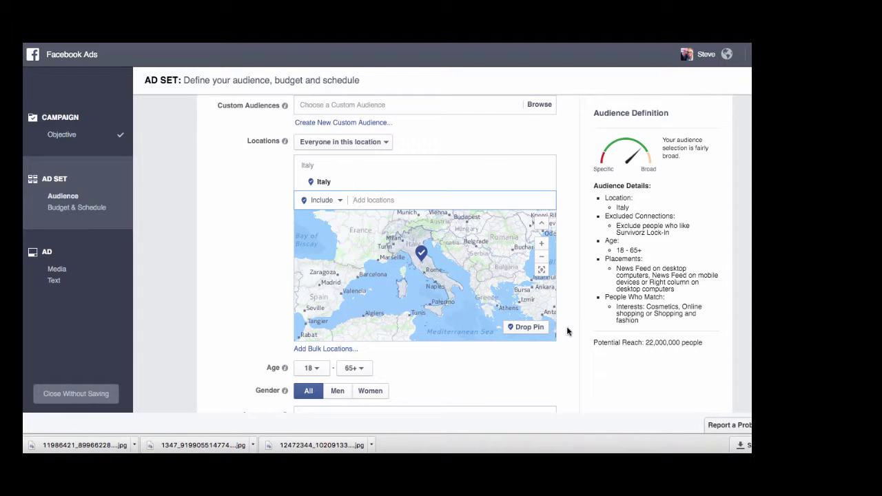
pyautogui.scroll(-2, 569, 331)
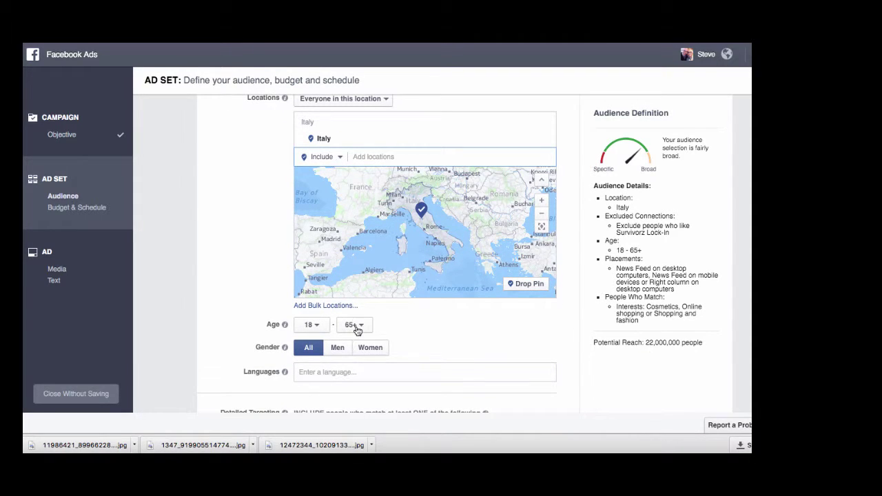
pyautogui.scroll(-1, 530, 328)
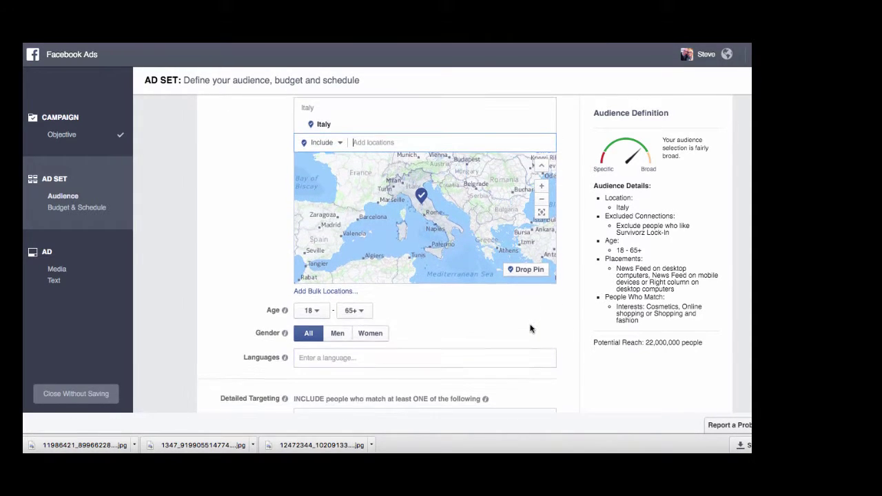
pyautogui.scroll(-1, 535, 316)
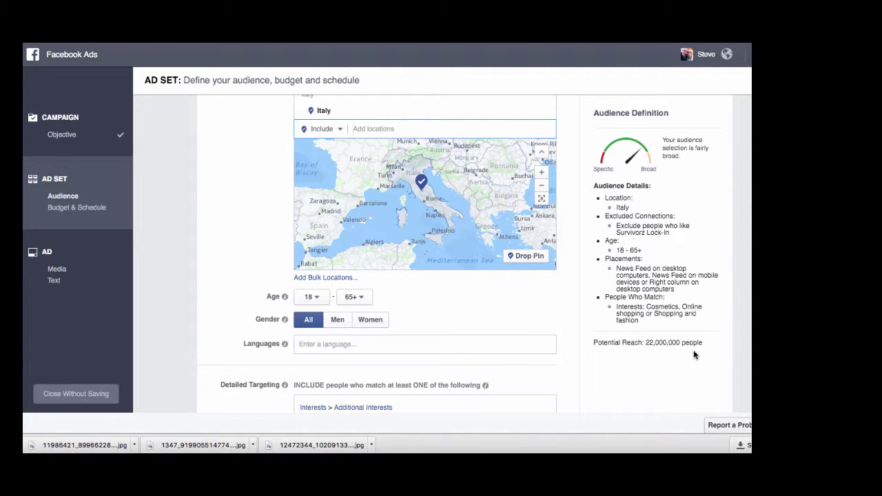
pyautogui.click(319, 300)
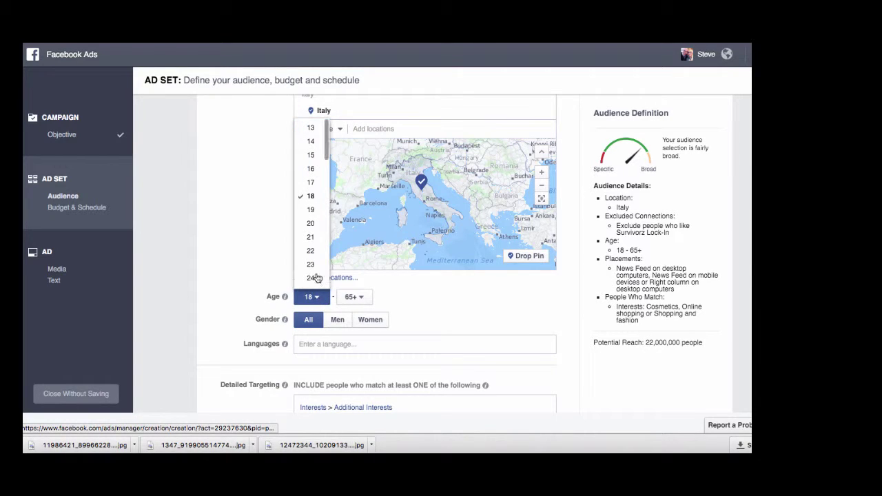
pyautogui.scroll(-1, 313, 260)
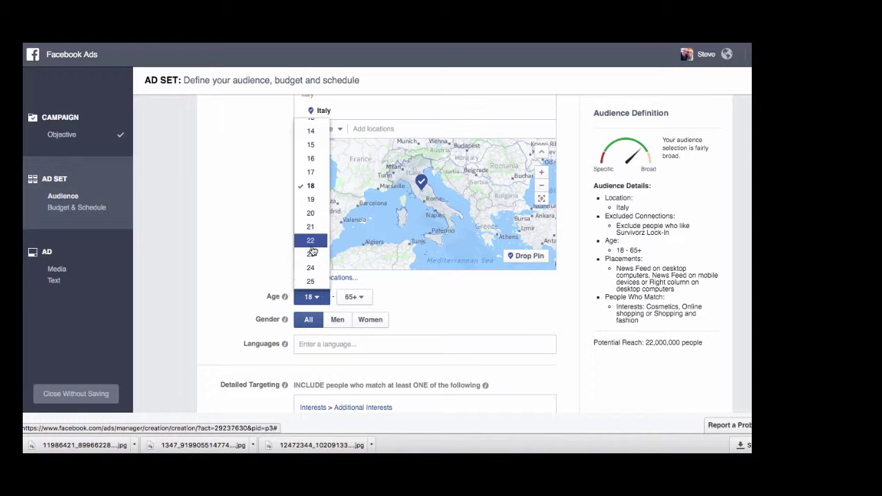
pyautogui.click(310, 241)
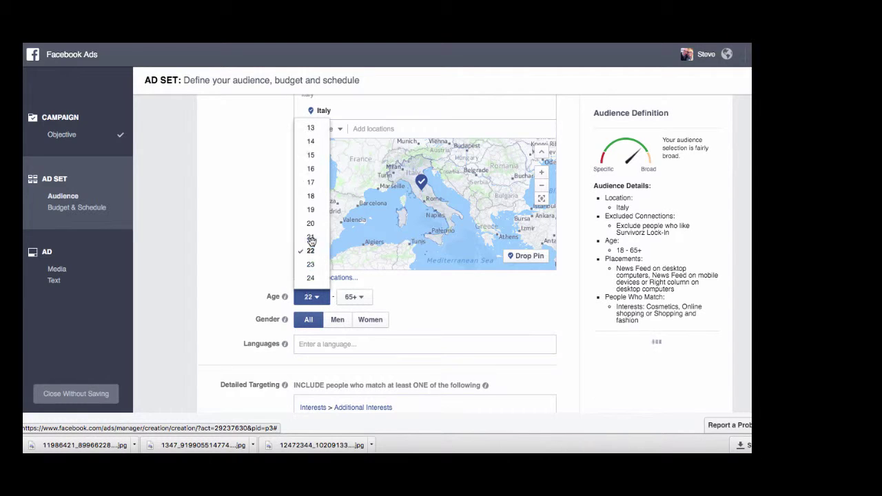
pyautogui.click(366, 297)
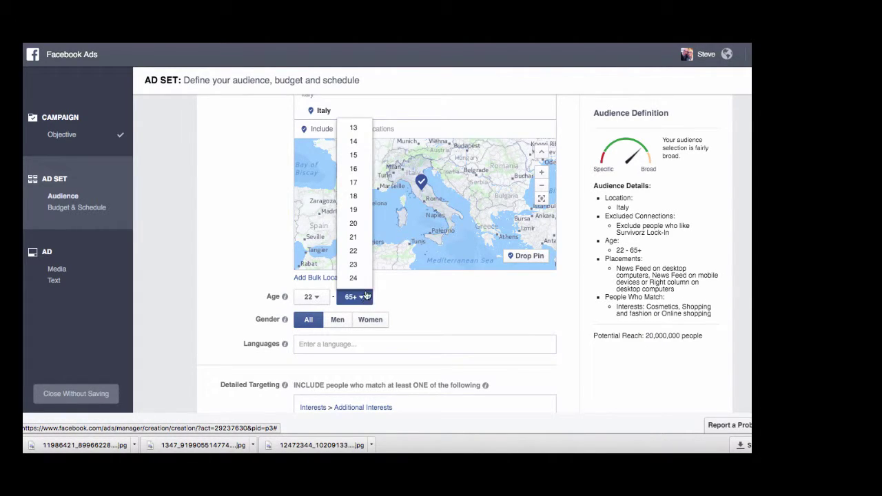
pyautogui.scroll(-1, 364, 284)
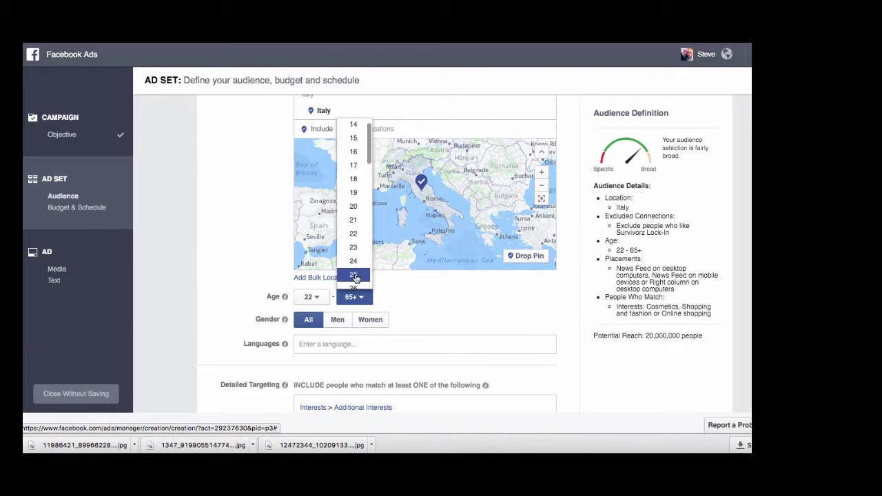
pyautogui.click(362, 280)
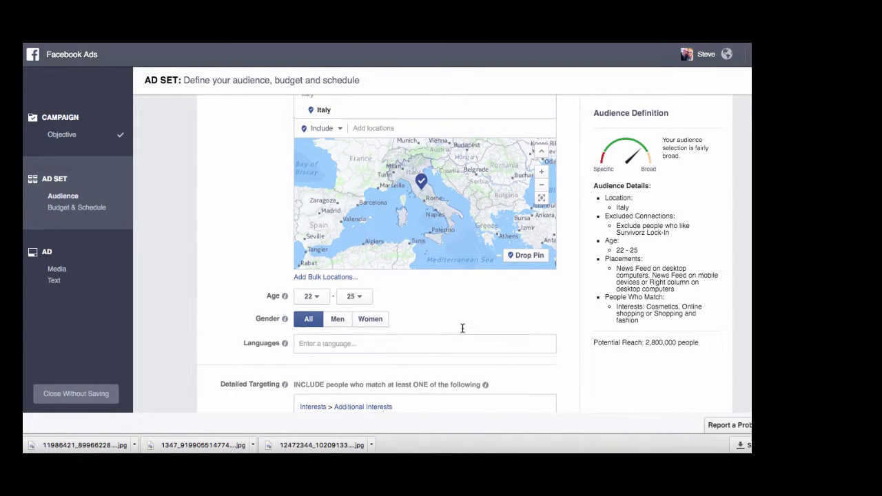
# - Add English (US) as the audience's language
pyautogui.scroll(-1, 414, 320)
pyautogui.click(403, 317)
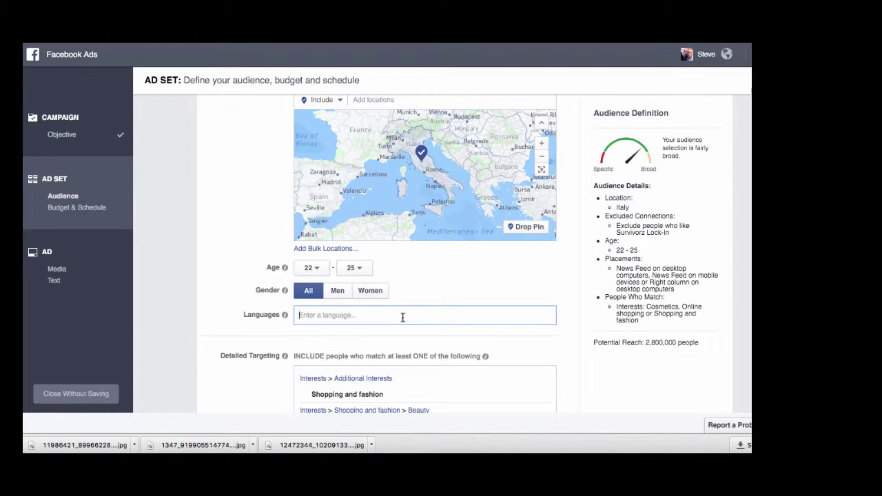
pyautogui.write('En')
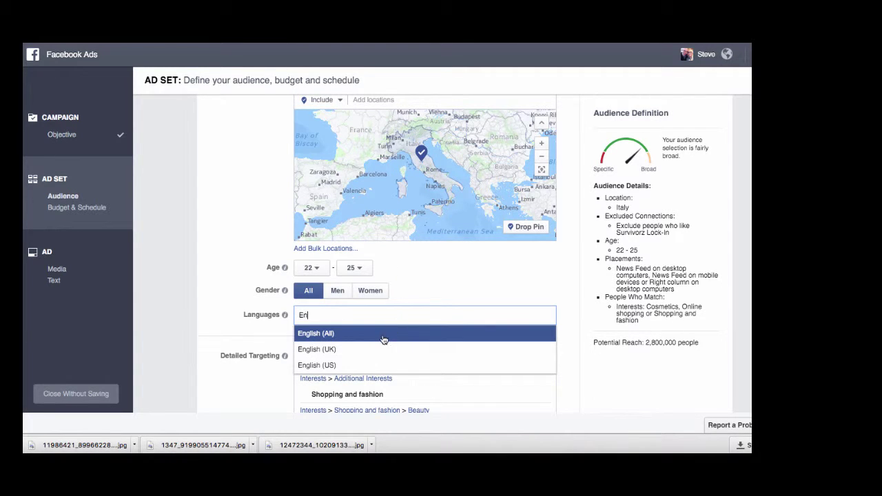
pyautogui.click(332, 368)
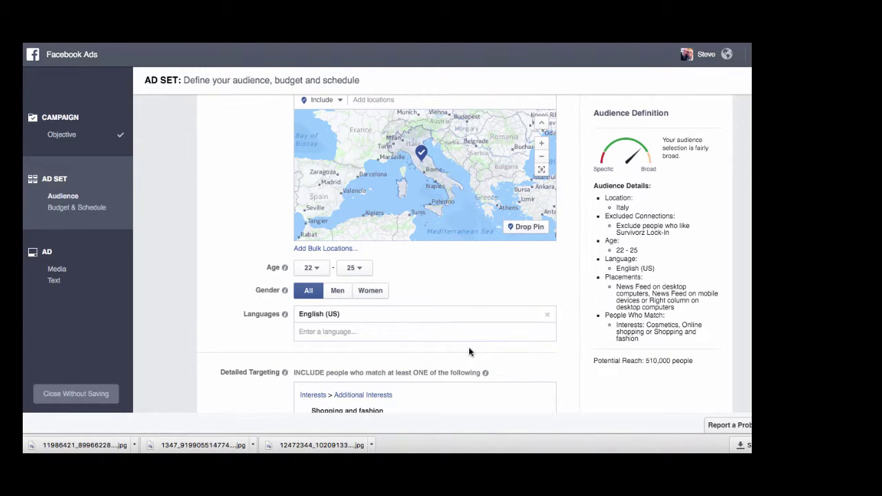
# - Open the interest categories in Detailed Targeting and remove the Shopping and fashion interest listed under Additional Interests
pyautogui.scroll(-1, 469, 346)
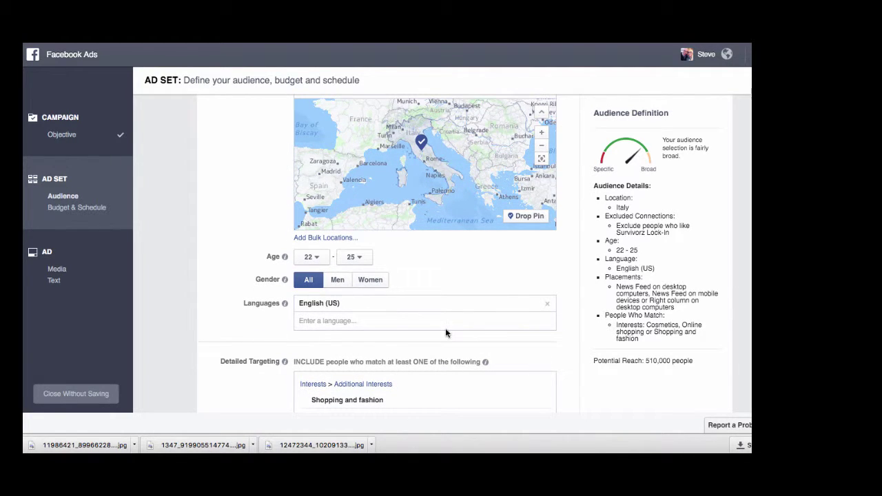
pyautogui.scroll(1, 569, 345)
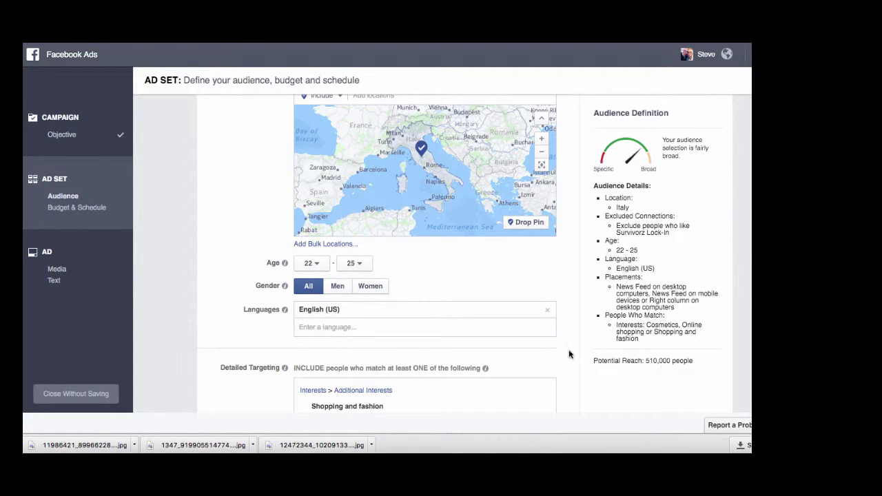
pyautogui.scroll(1, 576, 352)
pyautogui.scroll(-1, 576, 352)
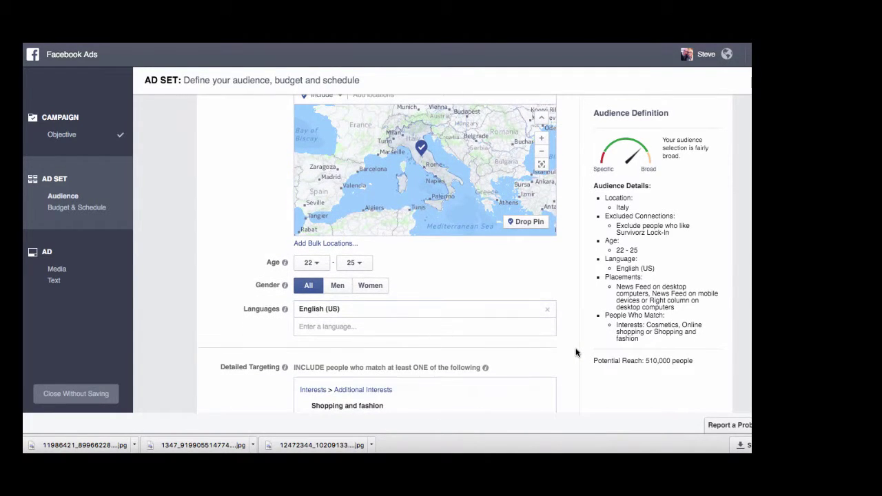
pyautogui.scroll(-2, 569, 348)
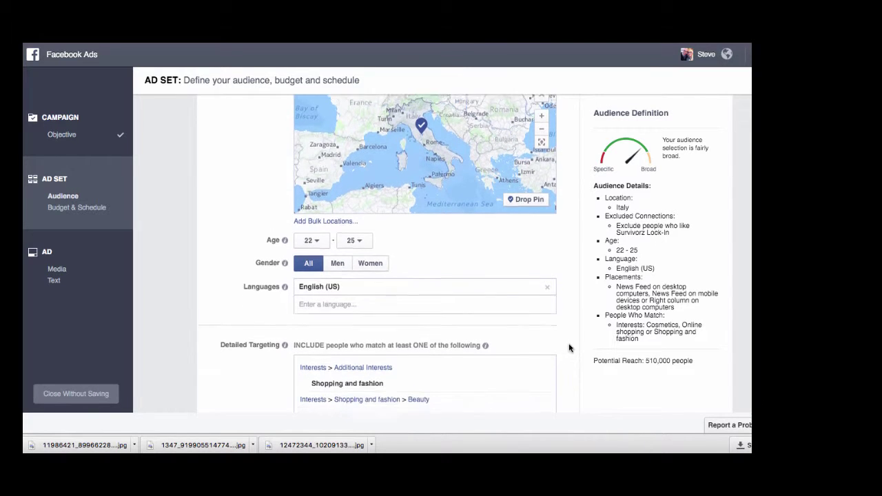
pyautogui.scroll(-2, 569, 348)
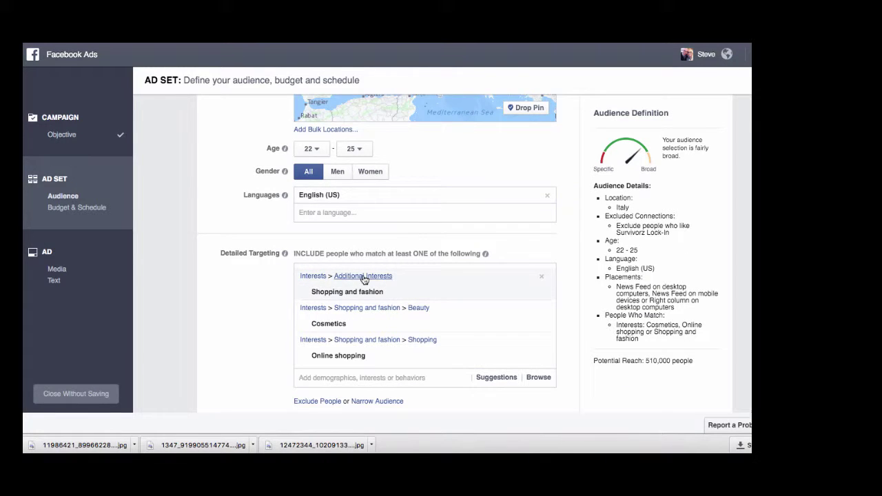
pyautogui.click(319, 277)
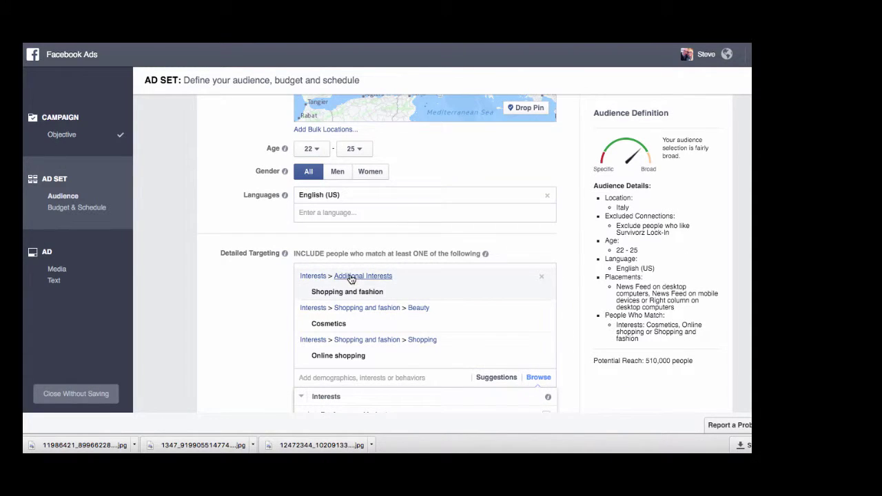
pyautogui.moveTo(365, 294)
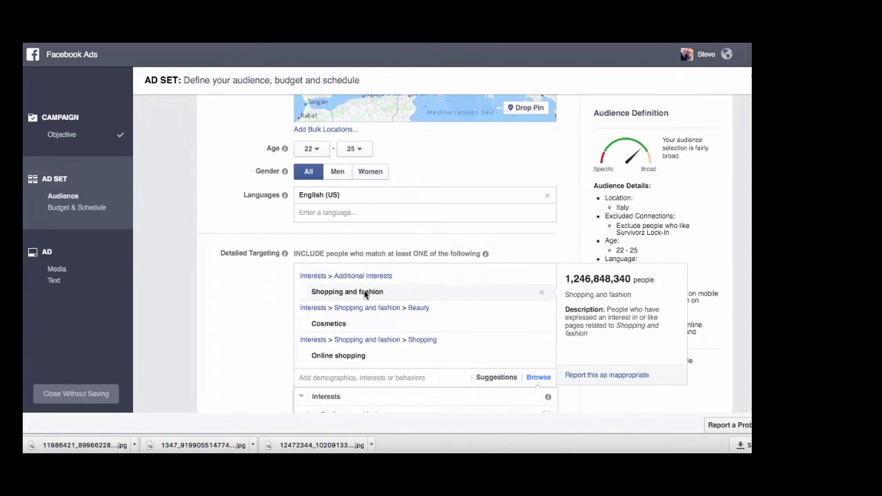
pyautogui.click(542, 295)
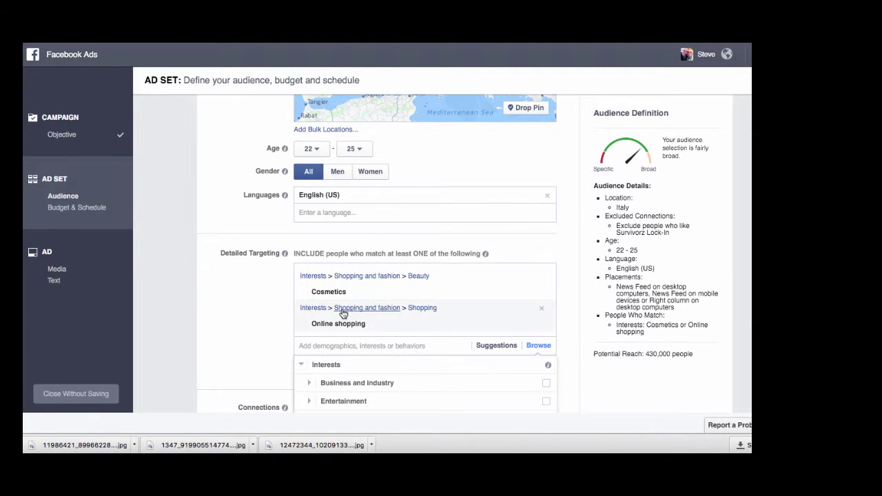
# - Examine the Demographics, Interests, Behaviors and More Categories options available for detailed targeting
pyautogui.moveTo(369, 283)
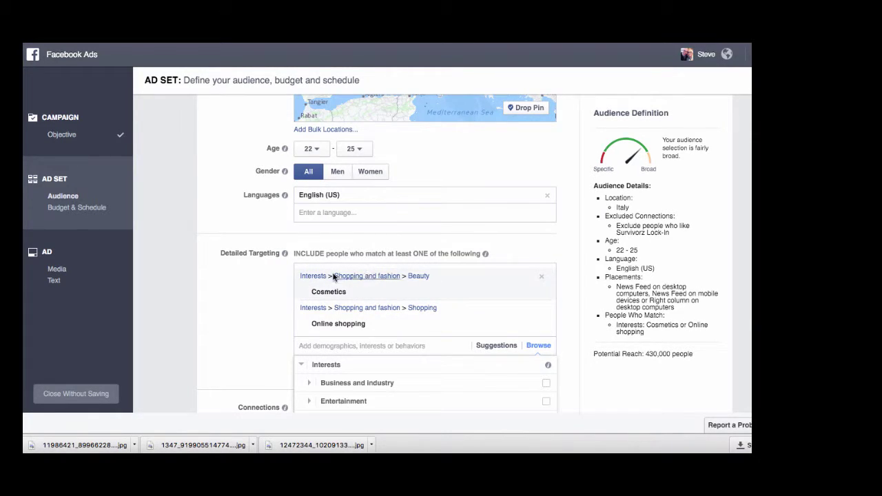
pyautogui.scroll(-4, 317, 278)
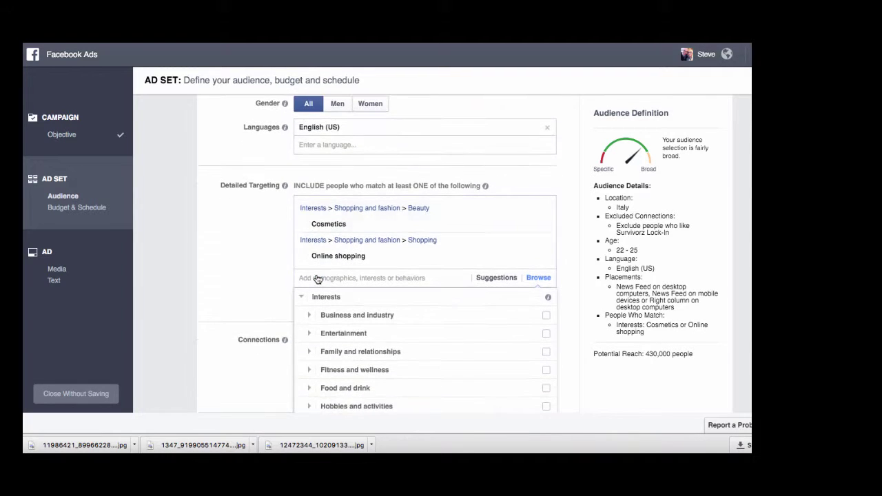
pyautogui.scroll(3, 383, 346)
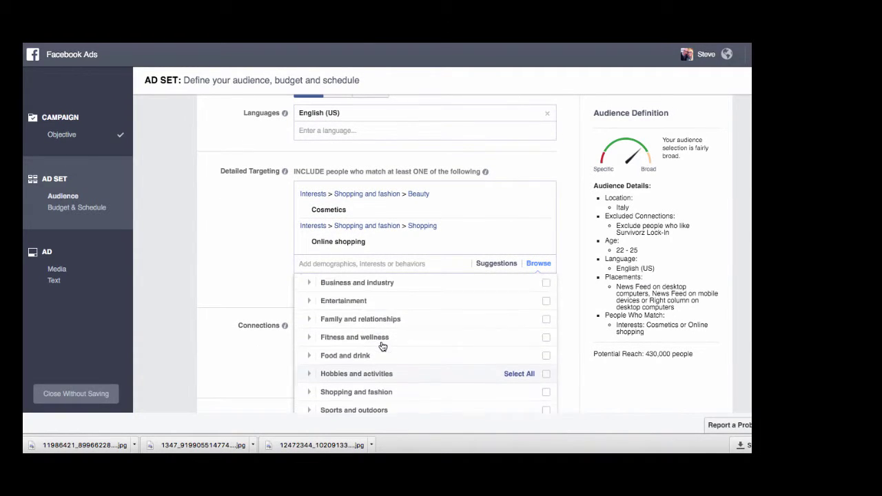
pyautogui.scroll(-3, 564, 221)
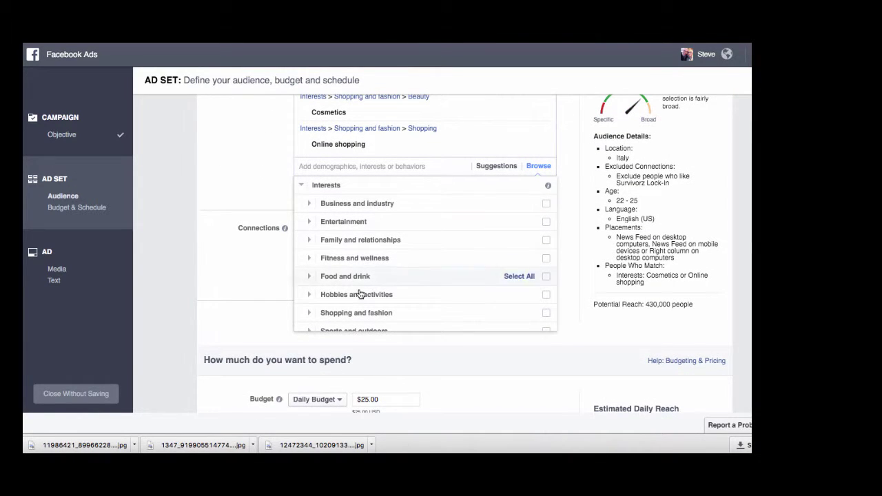
pyautogui.scroll(-5, 360, 296)
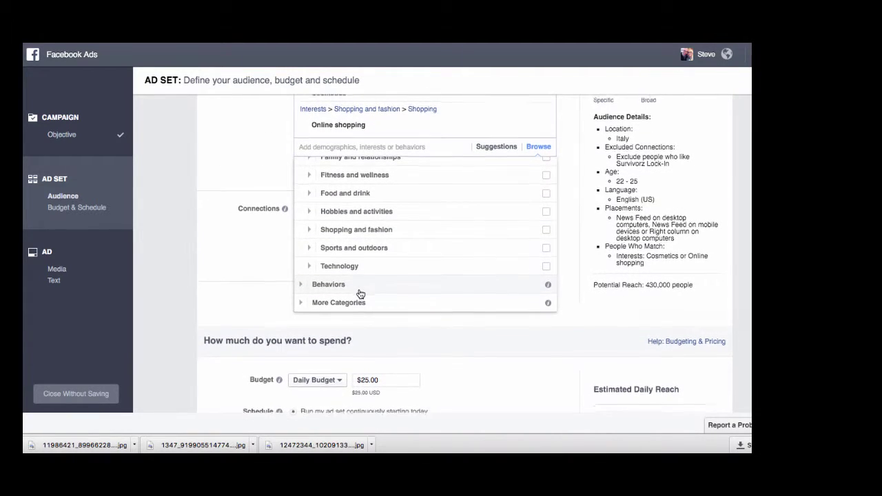
pyautogui.scroll(-1, 360, 294)
pyautogui.scroll(2, 360, 294)
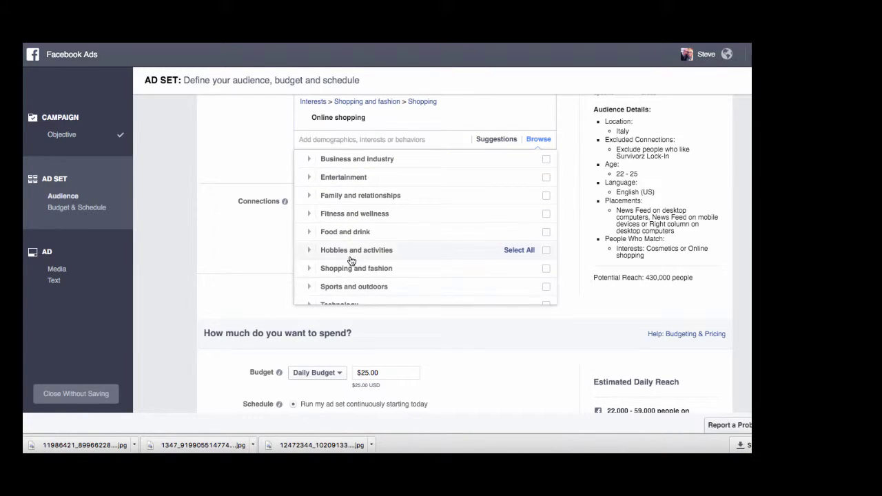
pyautogui.scroll(3, 361, 199)
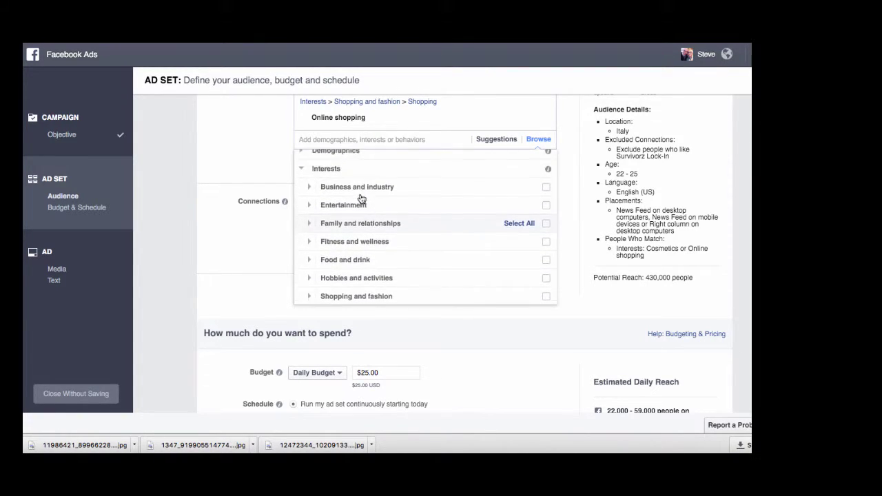
pyautogui.scroll(1, 360, 198)
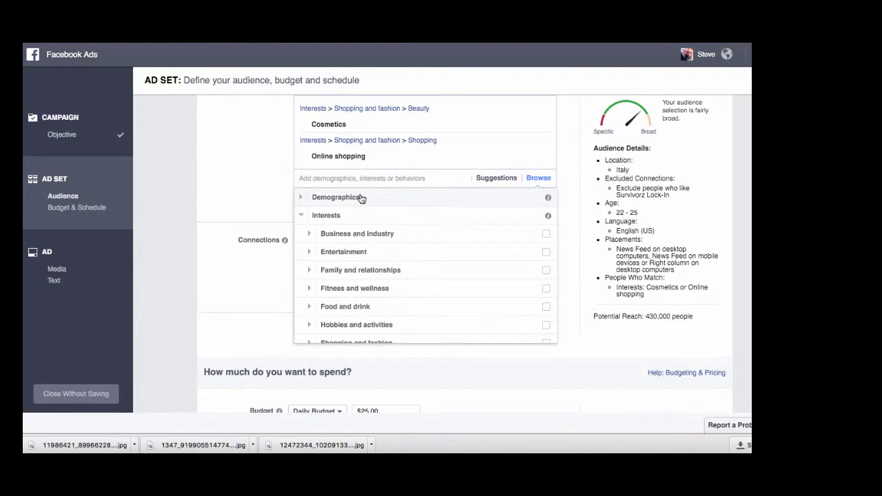
# - Examine the Demographics subcategories for detailed targeting, including the options under Relationship
pyautogui.click(364, 203)
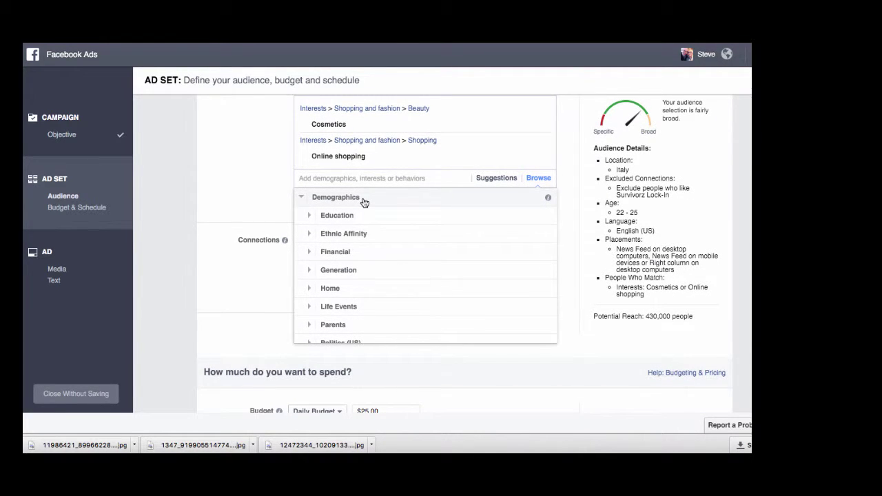
pyautogui.scroll(-2, 352, 248)
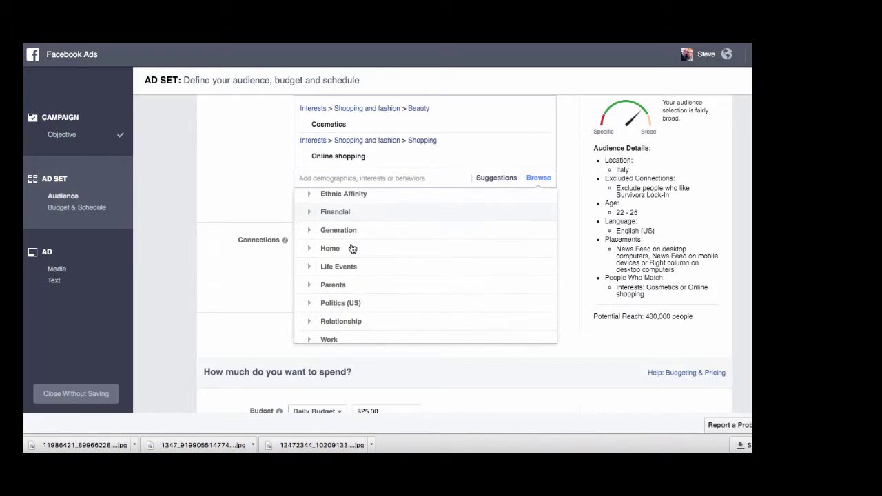
pyautogui.scroll(-2, 344, 270)
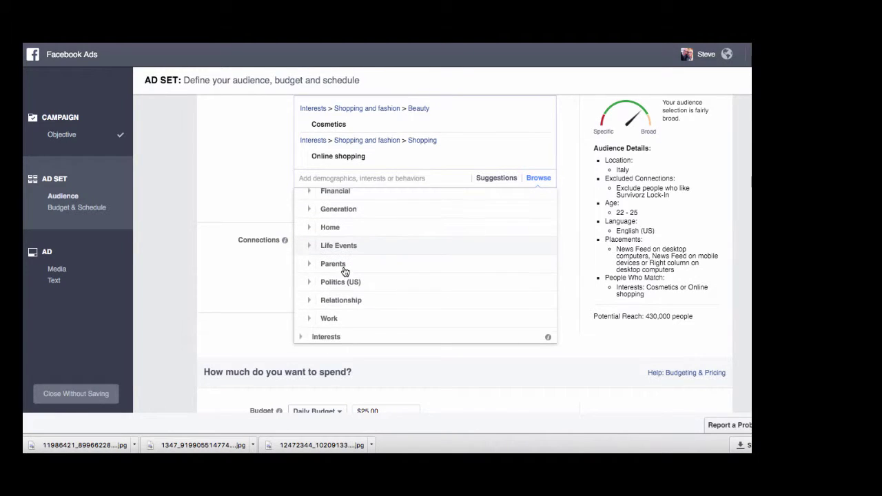
pyautogui.scroll(-4, 344, 271)
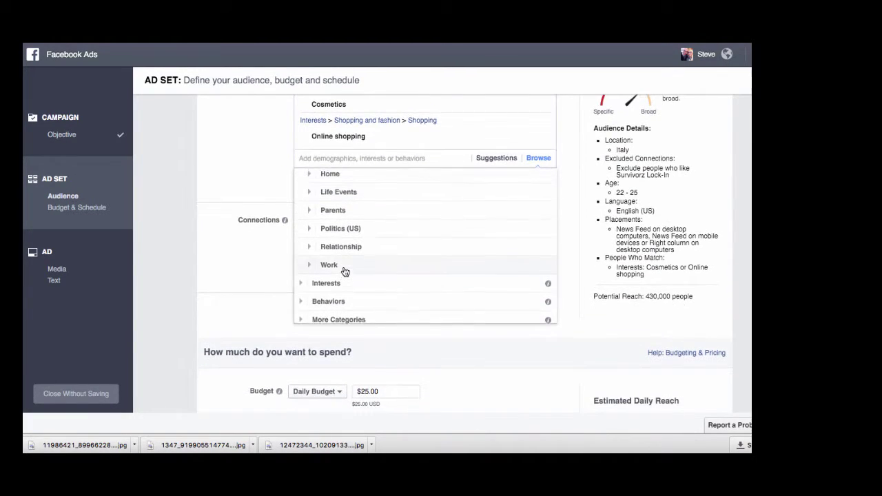
pyautogui.scroll(3, 344, 272)
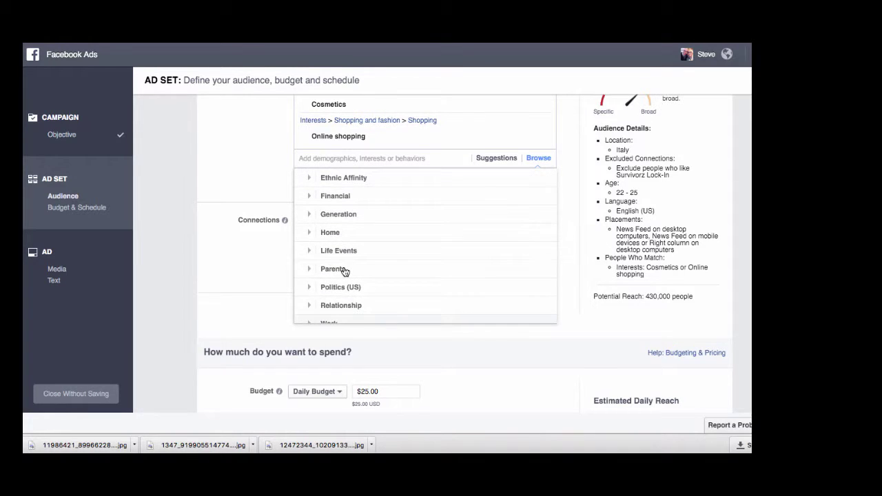
pyautogui.scroll(1, 345, 271)
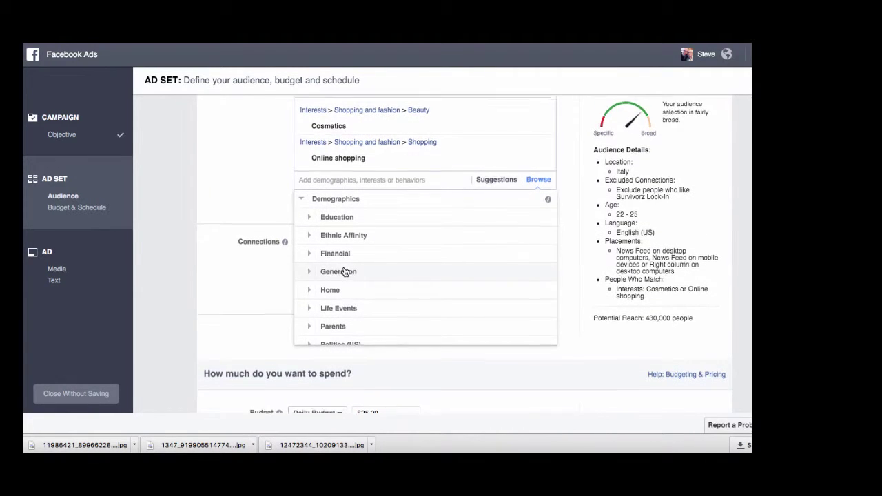
pyautogui.scroll(1, 344, 270)
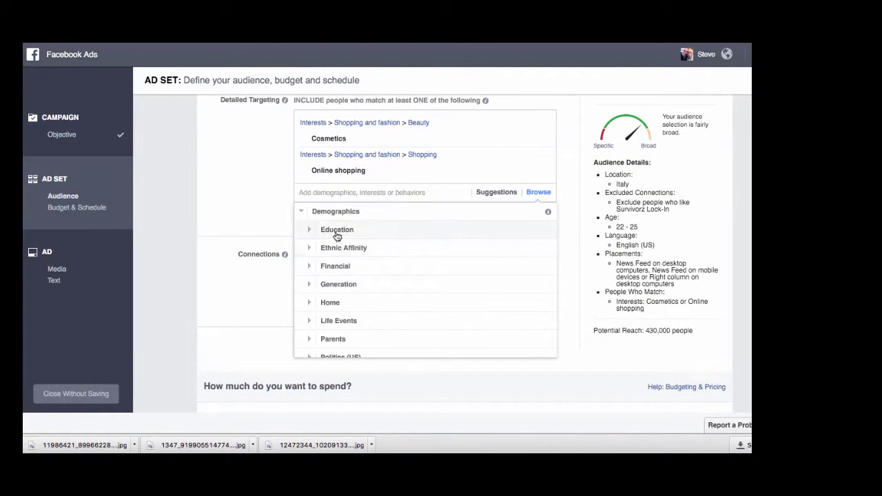
pyautogui.scroll(-3, 340, 296)
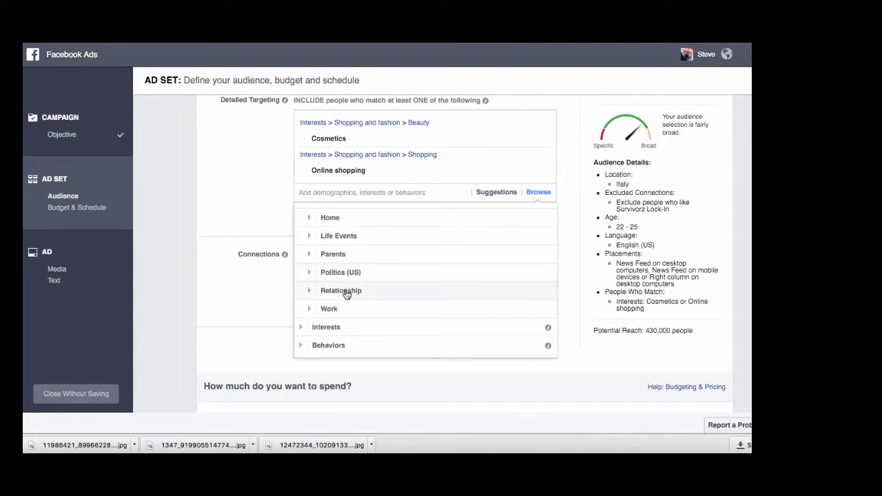
pyautogui.click(342, 292)
pyautogui.scroll(-2, 340, 292)
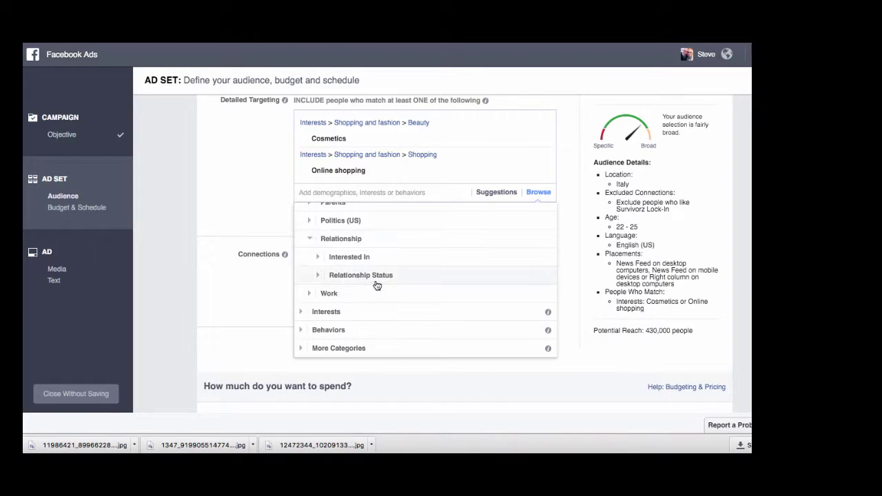
# - Examine the Work demographics, reading through the full list of Industries
pyautogui.click(337, 296)
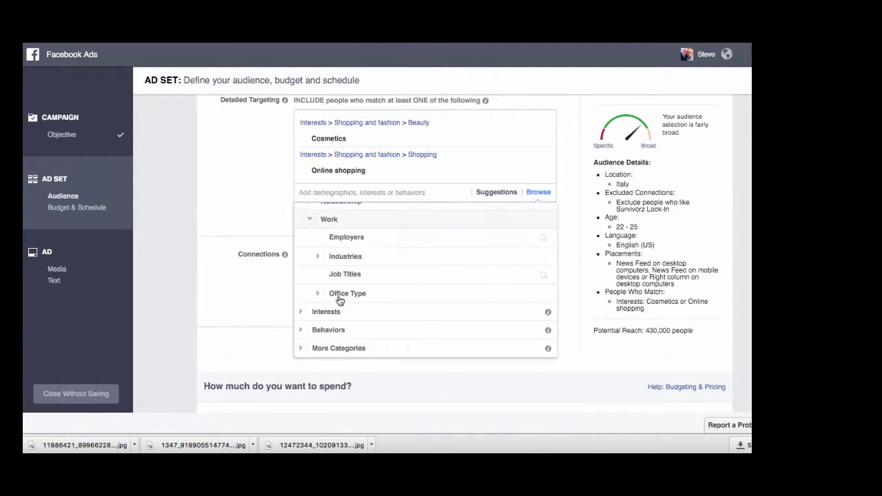
pyautogui.click(357, 257)
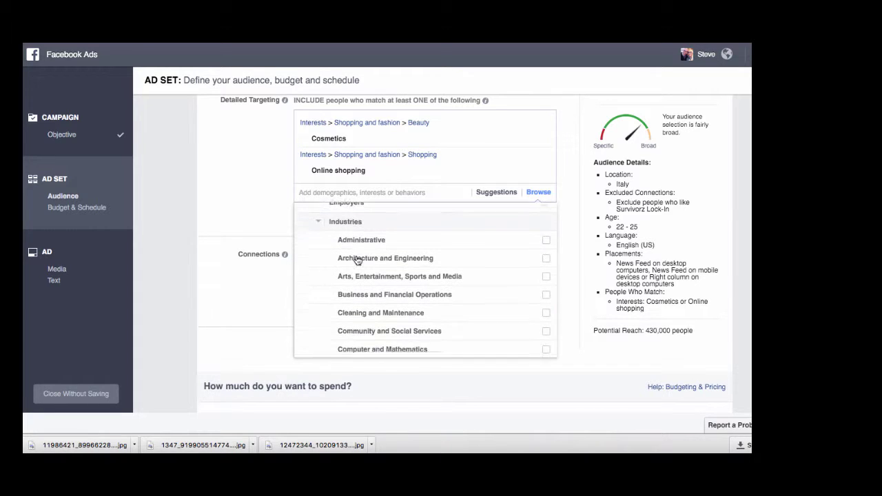
pyautogui.scroll(-1, 358, 262)
pyautogui.moveTo(441, 283)
pyautogui.scroll(-2, 441, 288)
pyautogui.scroll(-5, 441, 288)
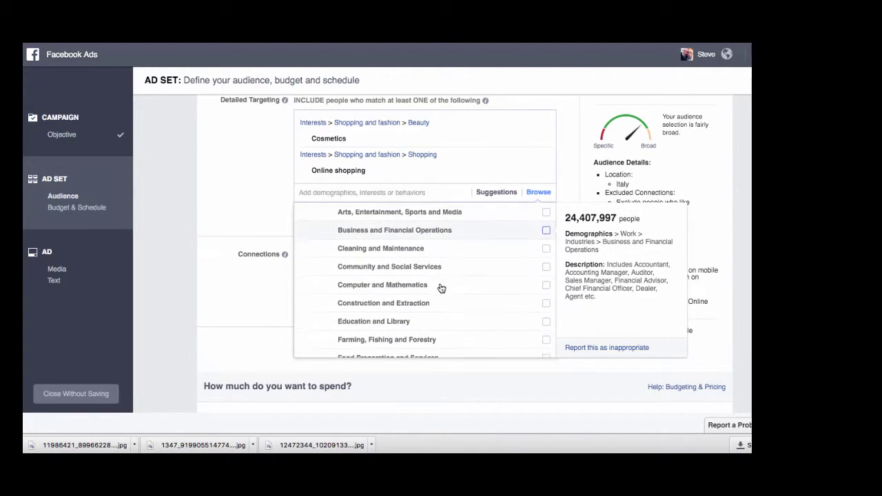
pyautogui.scroll(-4, 441, 288)
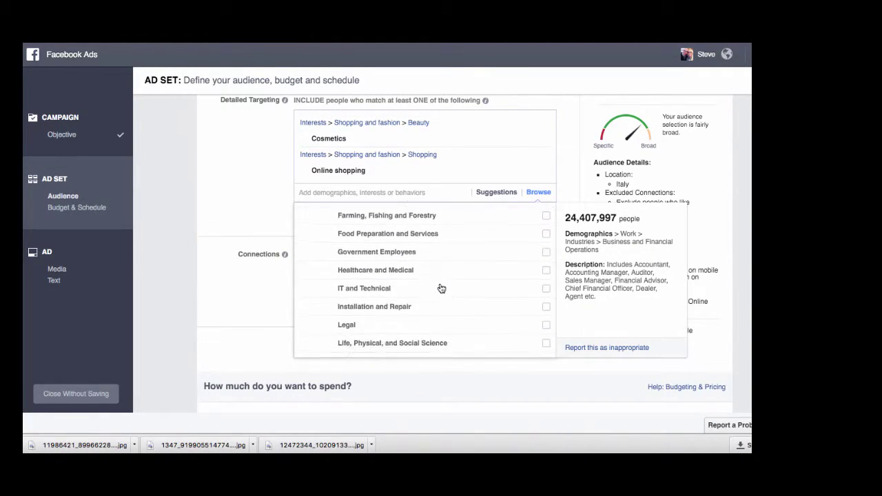
pyautogui.scroll(-5, 441, 288)
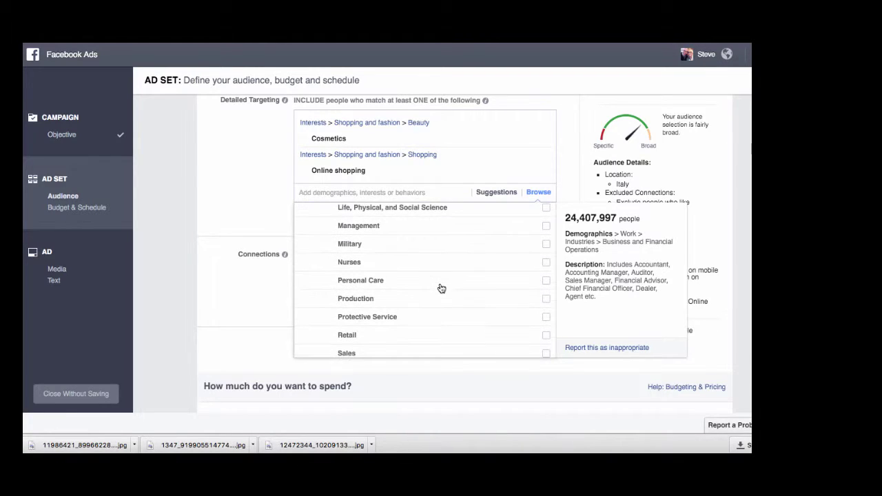
pyautogui.scroll(-1, 441, 288)
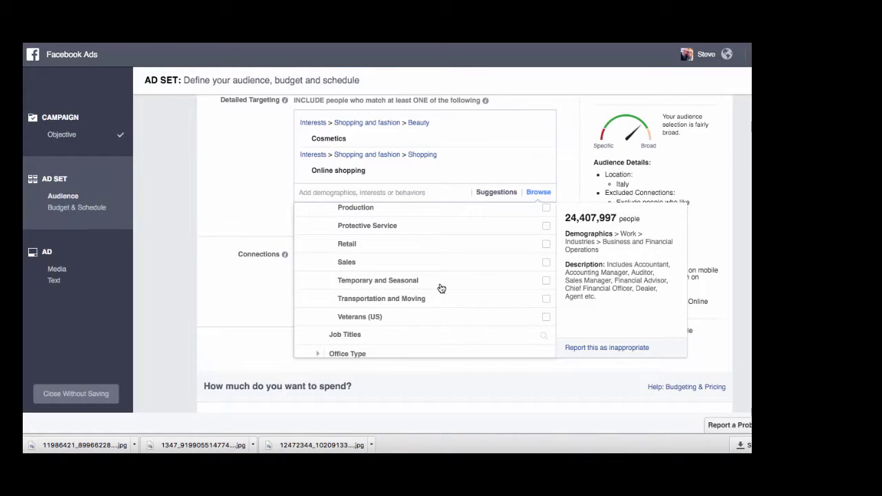
pyautogui.scroll(-2, 441, 288)
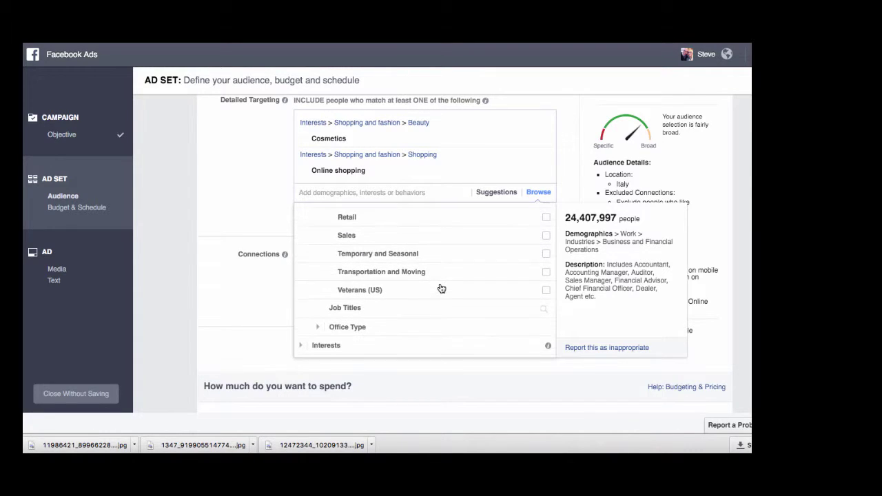
# - Search Job Titles for "youth" and add Youth Worker, Youth Pastor, Youth Minister and Youth Ministry Director to the detailed targeting
pyautogui.click(353, 308)
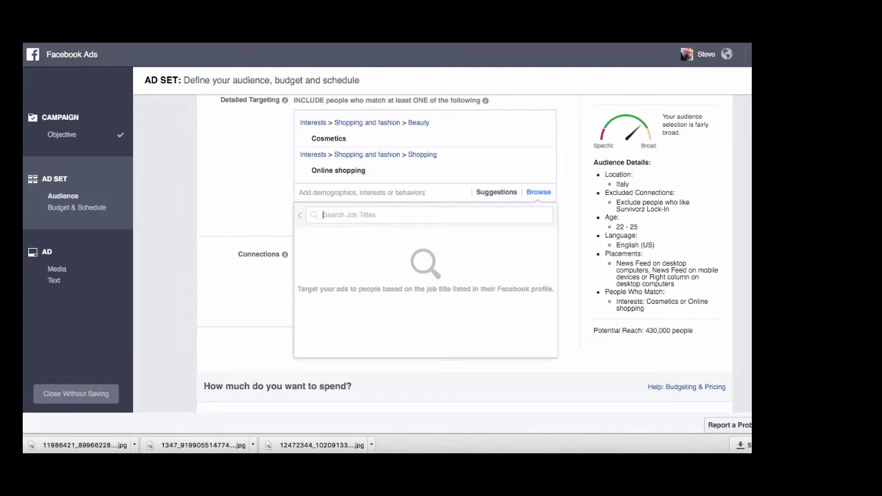
pyautogui.write('youth')
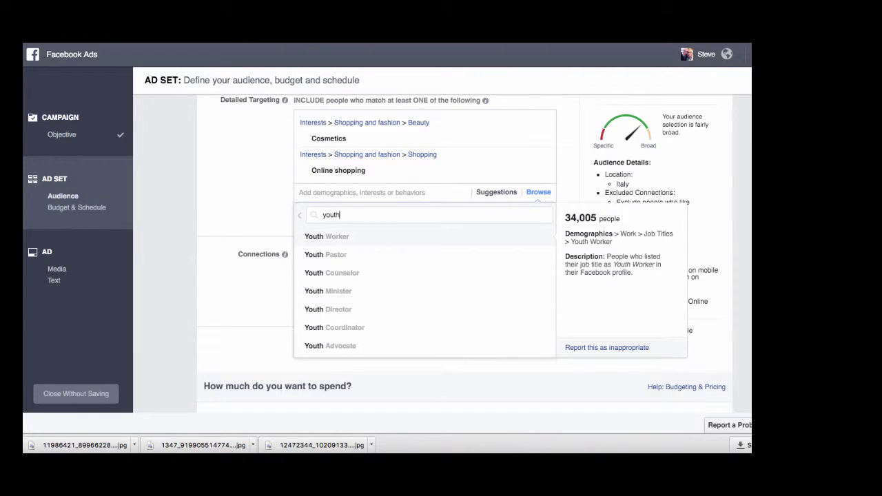
pyautogui.click(331, 238)
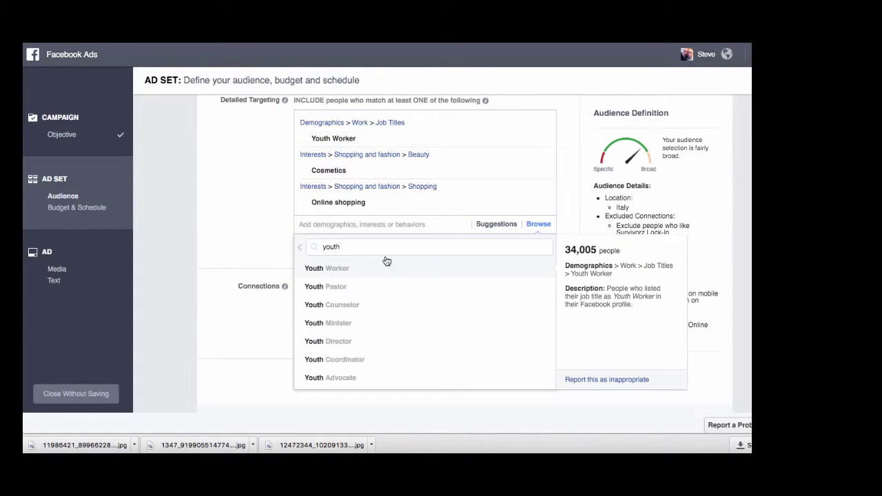
pyautogui.click(335, 289)
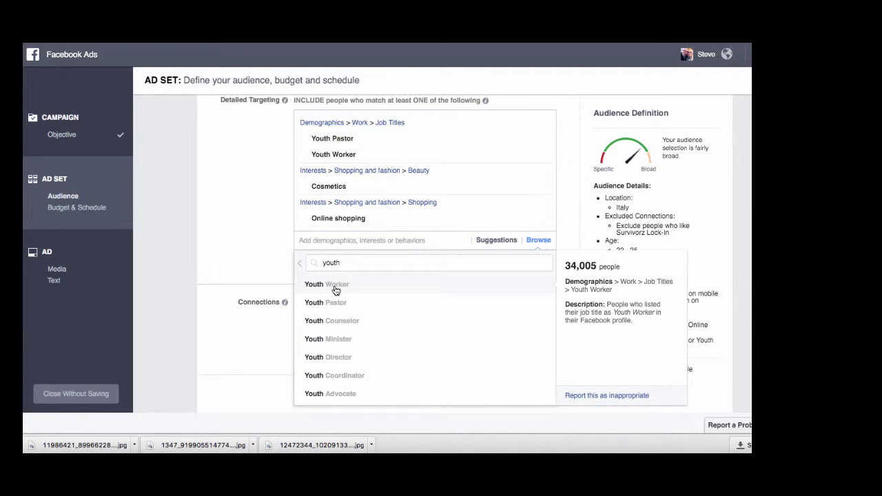
pyautogui.click(341, 341)
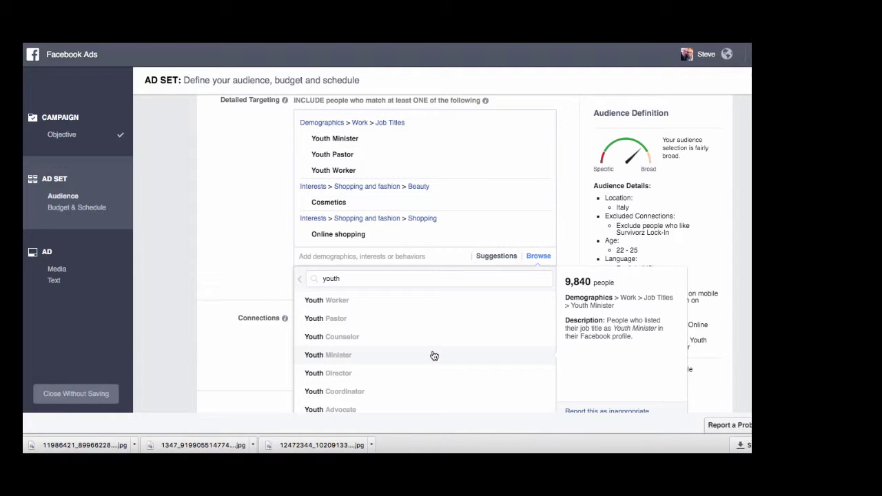
pyautogui.scroll(-5, 434, 355)
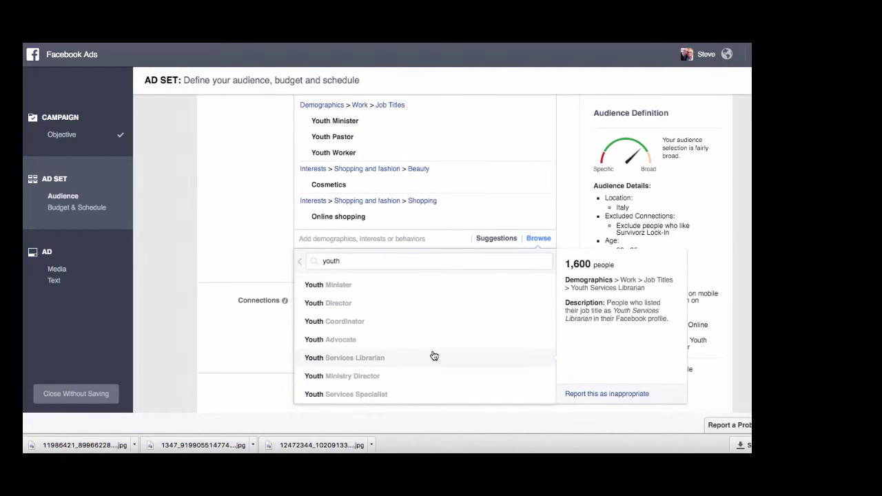
pyautogui.click(356, 370)
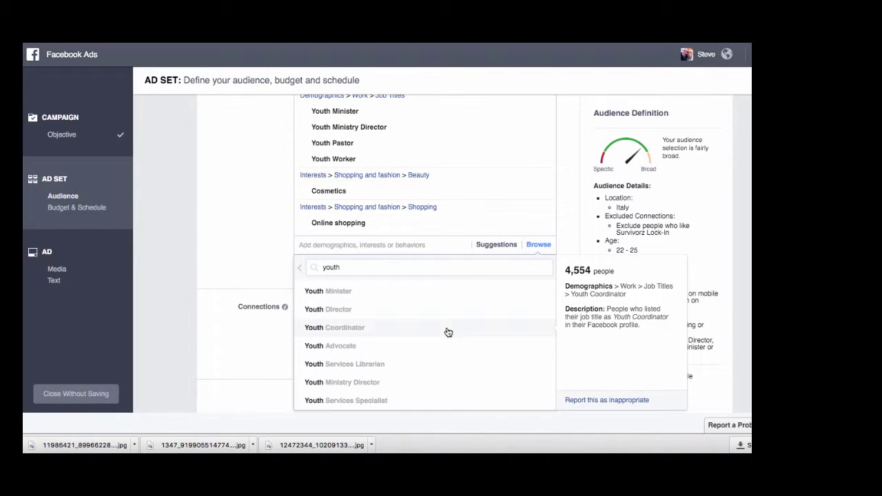
# - Review the selected job titles and interests in Detailed Targeting and close the job title search
pyautogui.scroll(2, 462, 215)
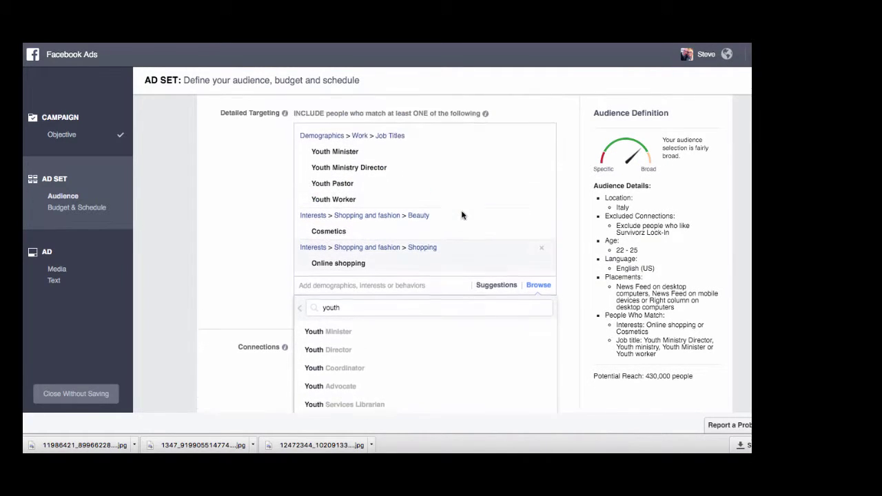
pyautogui.scroll(1, 455, 174)
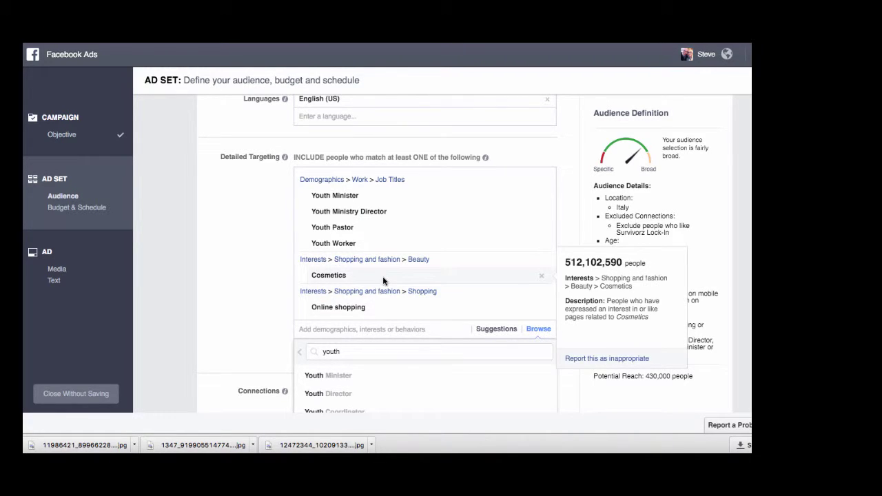
pyautogui.scroll(-5, 383, 279)
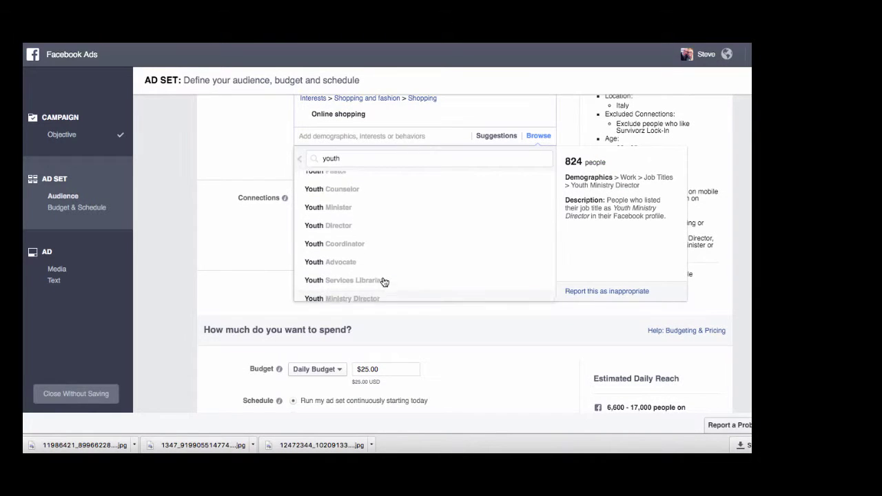
pyautogui.click(278, 255)
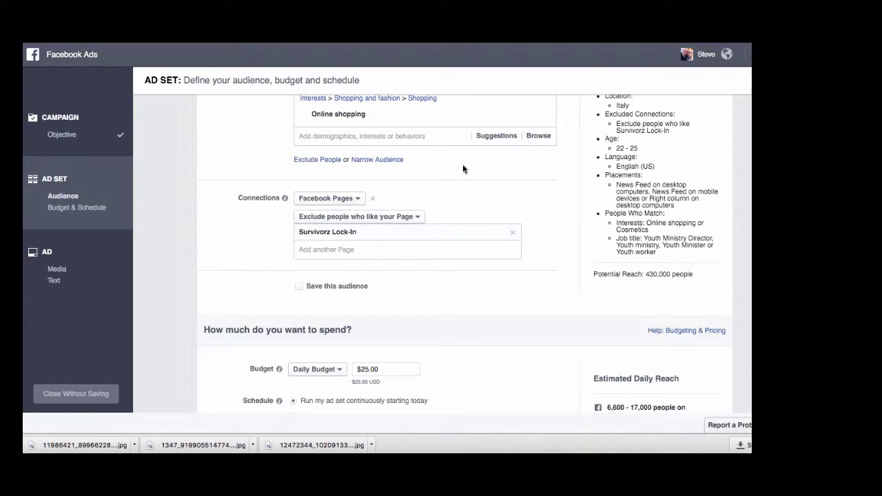
pyautogui.scroll(3, 462, 168)
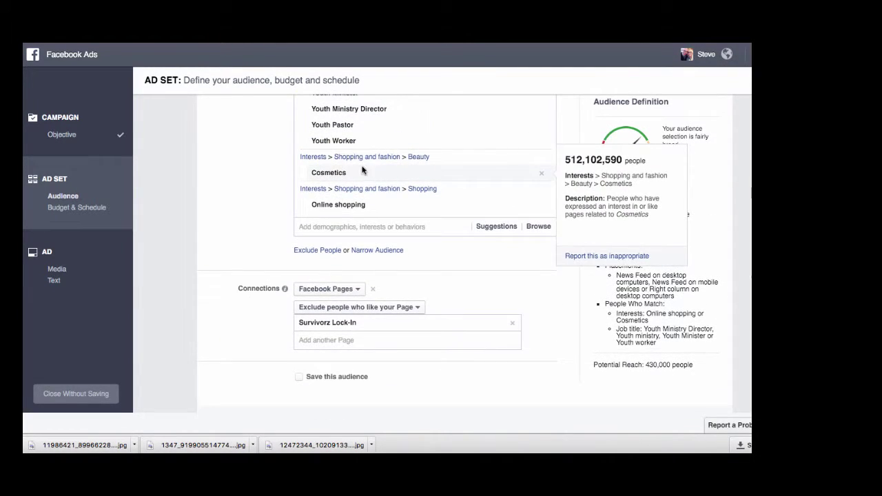
# - Examine the Interests categories for detailed targeting, including the options under Family and relationships
pyautogui.click(321, 159)
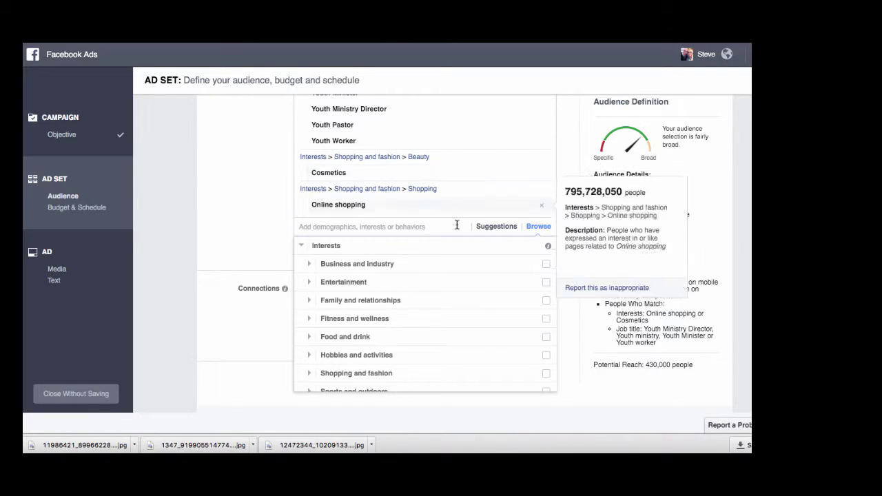
pyautogui.scroll(-2, 402, 334)
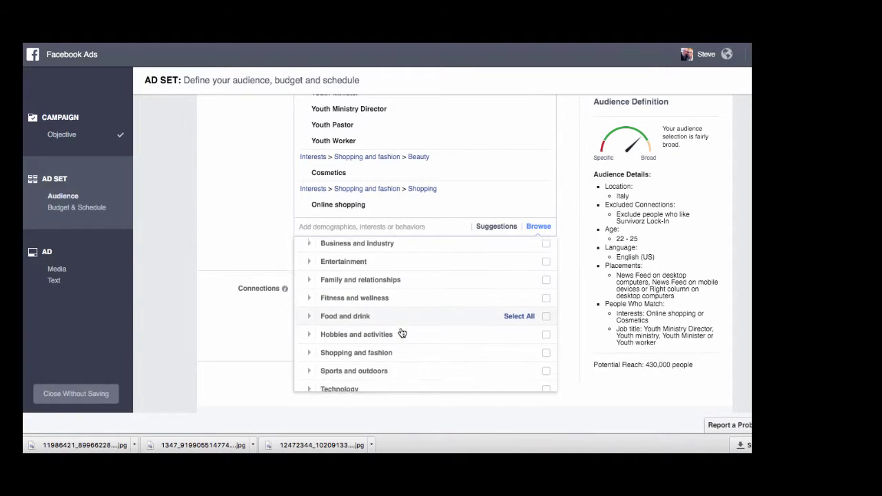
pyautogui.scroll(-3, 402, 334)
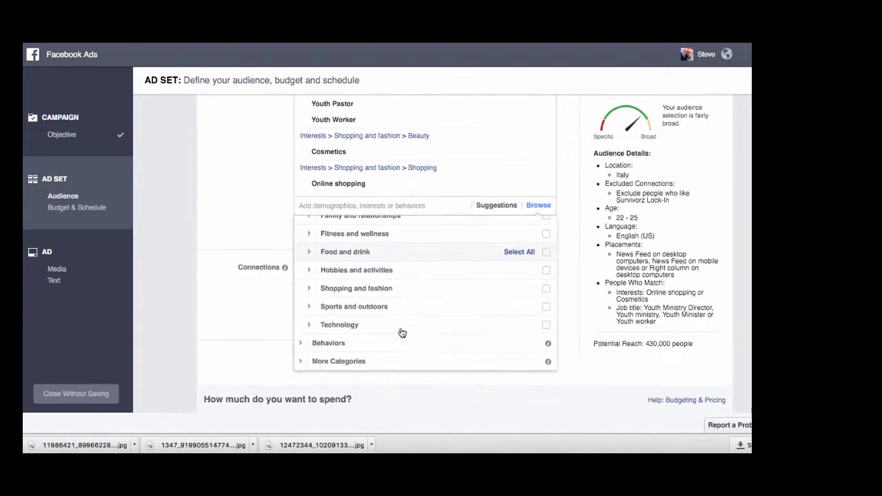
pyautogui.scroll(3, 402, 333)
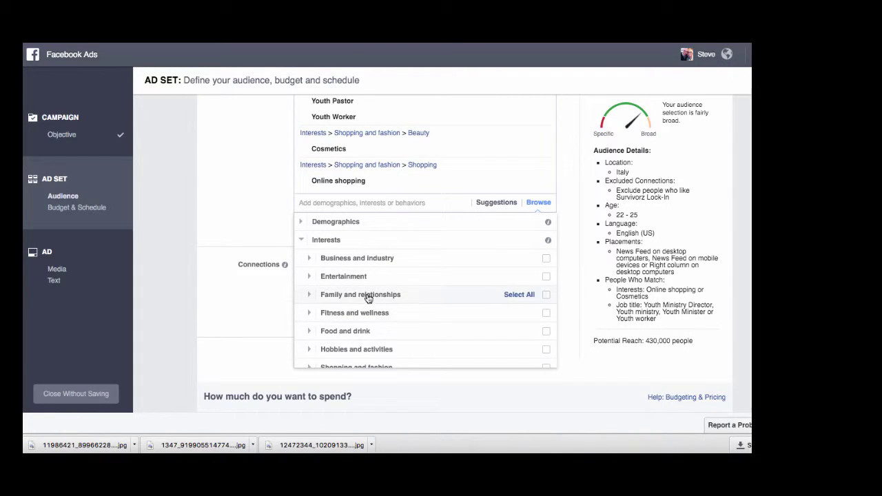
pyautogui.click(368, 295)
pyautogui.scroll(-2, 368, 297)
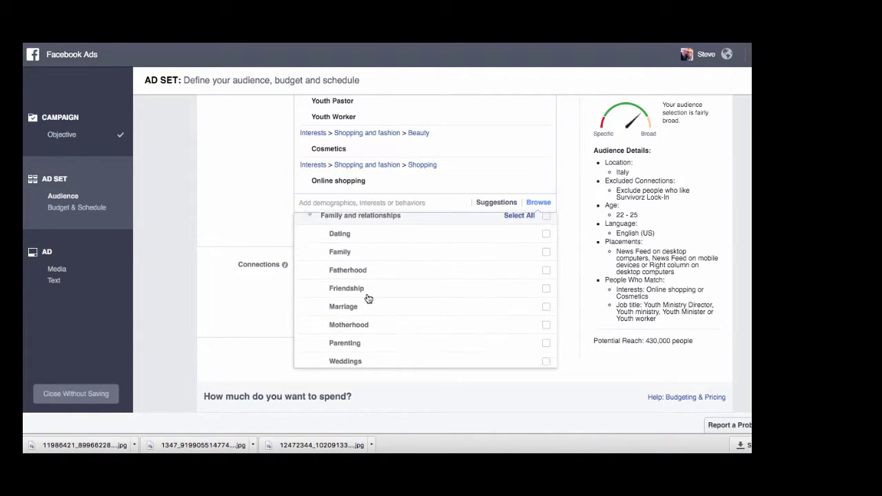
pyautogui.scroll(2, 369, 297)
pyautogui.scroll(-2, 369, 298)
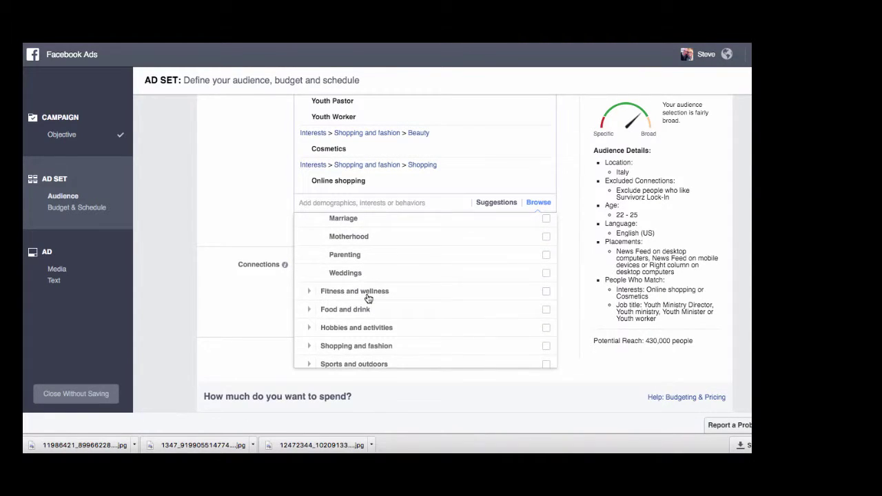
# - Add the Religion interest from Hobbies and activities > Politics and social issues to the detailed targeting
pyautogui.click(352, 305)
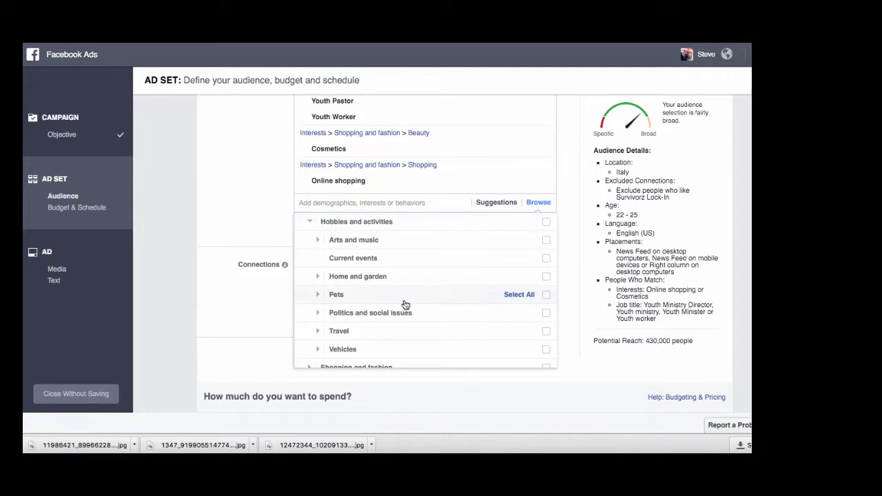
pyautogui.scroll(-1, 403, 303)
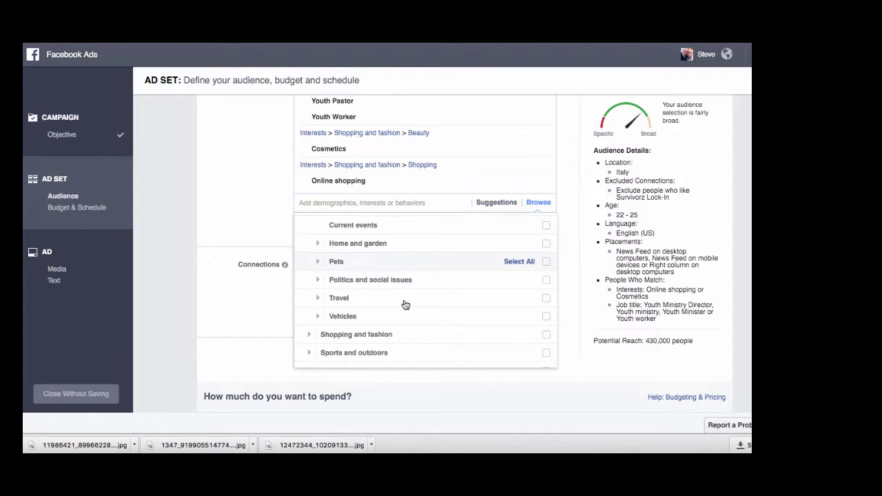
pyautogui.scroll(2, 405, 305)
pyautogui.scroll(1, 405, 305)
pyautogui.scroll(-3, 405, 304)
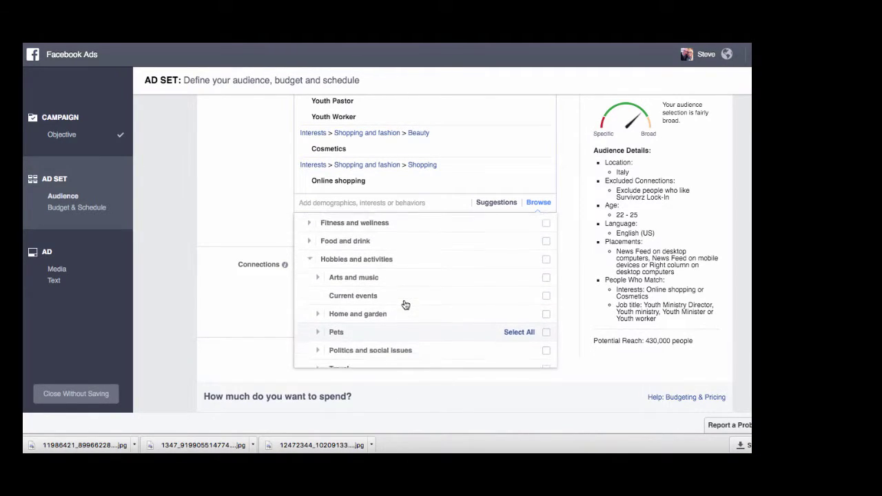
pyautogui.scroll(-3, 405, 303)
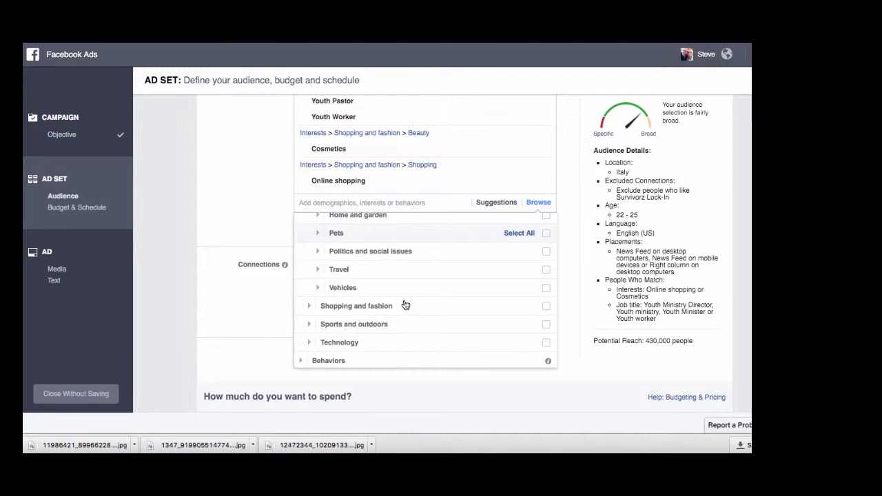
pyautogui.click(350, 254)
pyautogui.scroll(-1, 362, 257)
pyautogui.scroll(-1, 434, 306)
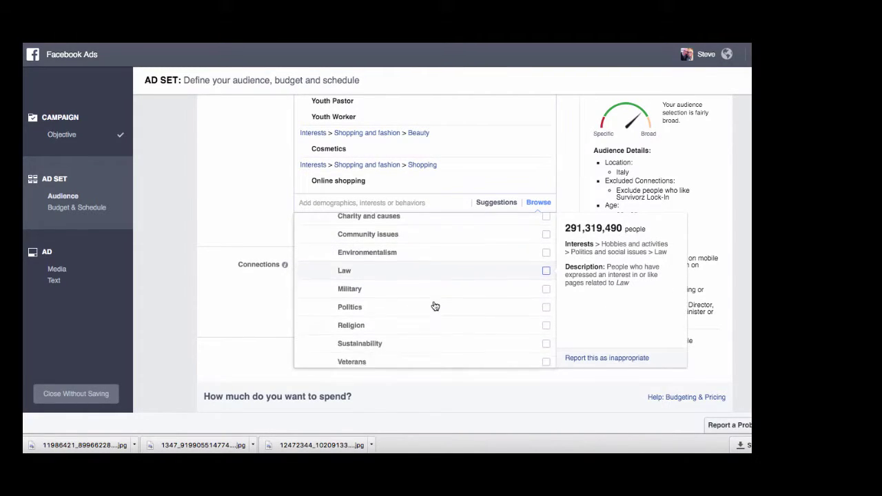
pyautogui.scroll(-1, 434, 306)
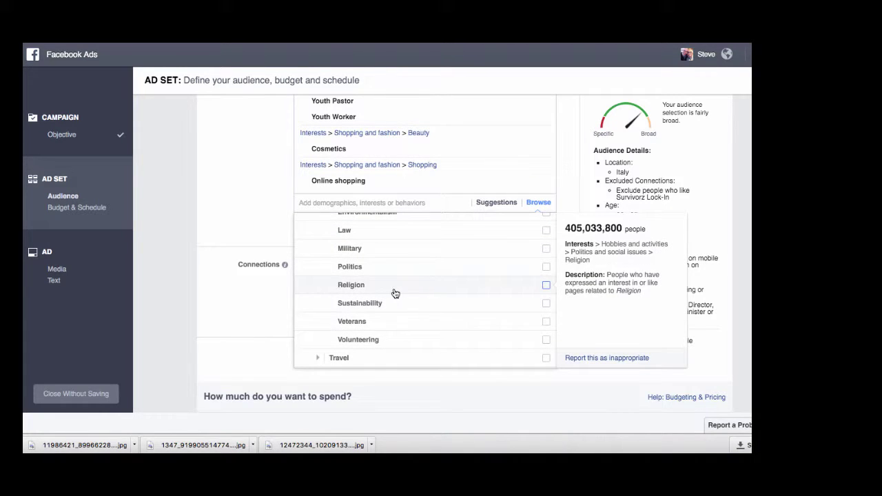
pyautogui.click(352, 286)
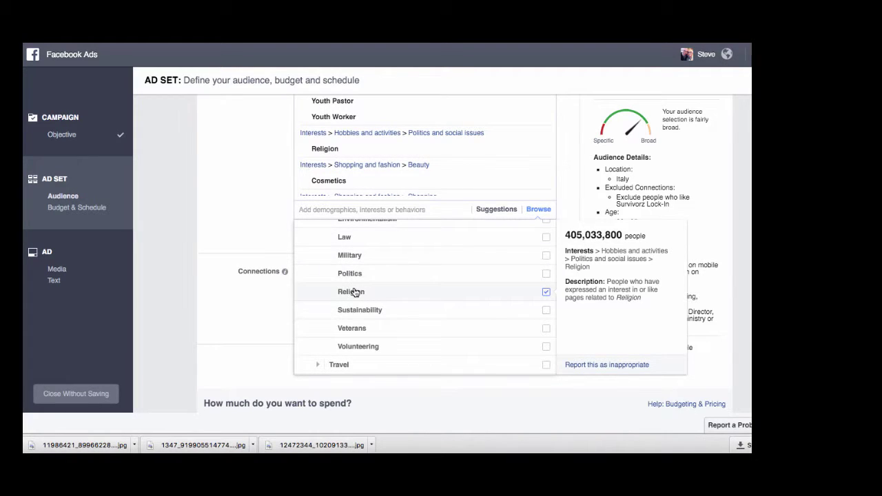
# - Review the selected targeting entries and add the suggested Christianity interest
pyautogui.scroll(-1, 416, 304)
pyautogui.scroll(-2, 416, 305)
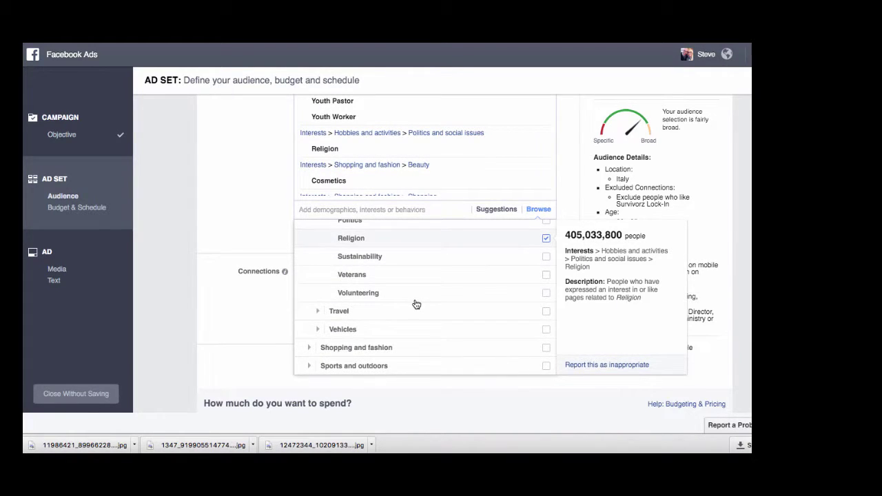
pyautogui.scroll(1, 416, 305)
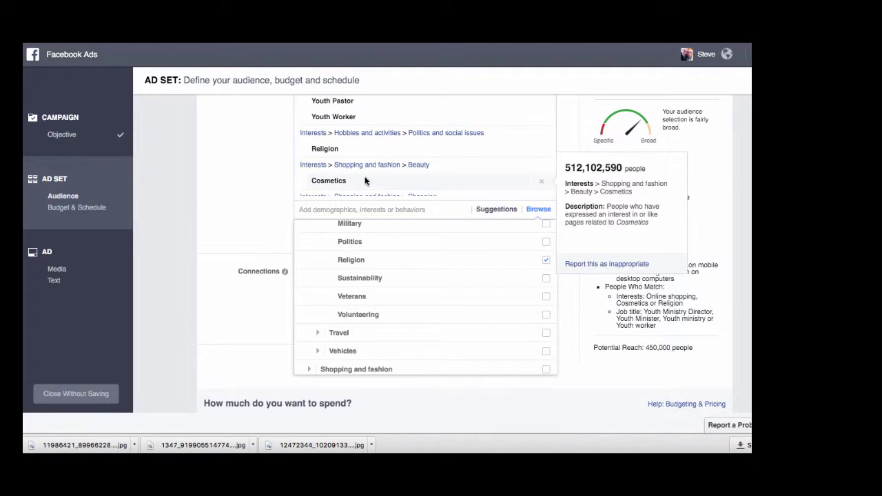
pyautogui.scroll(2, 369, 128)
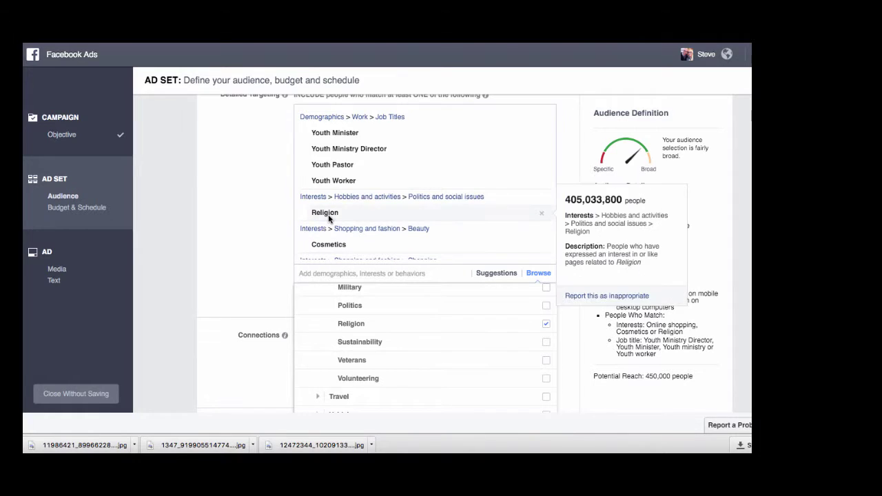
pyautogui.scroll(-2, 419, 347)
pyautogui.scroll(2, 420, 347)
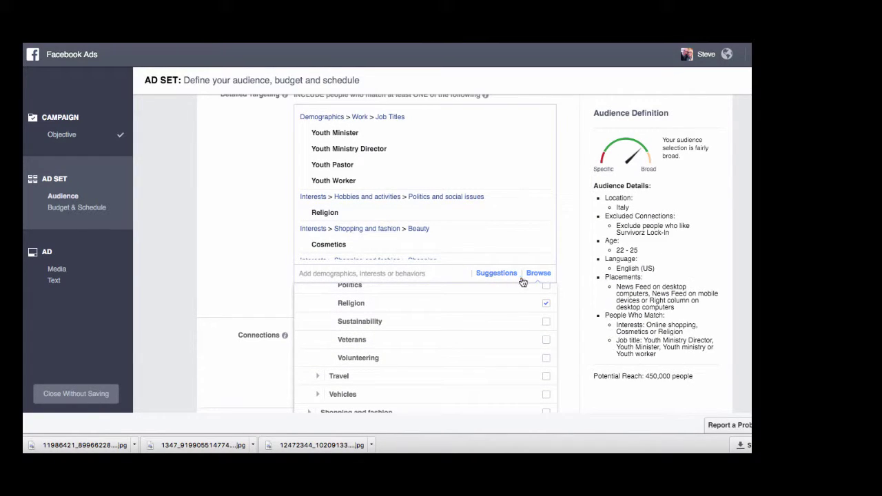
pyautogui.click(412, 274)
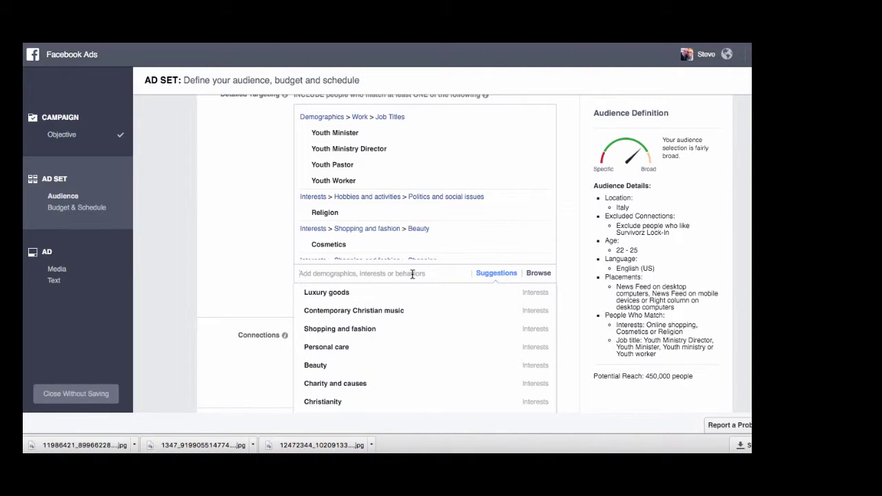
pyautogui.click(329, 404)
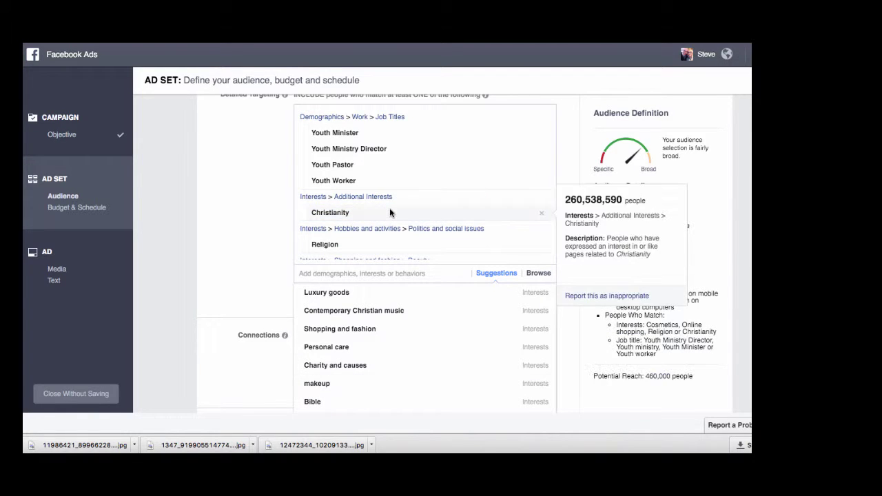
# - Remove the Religion, Cosmetics and Online shopping interests from the detailed targeting
pyautogui.scroll(-2, 403, 235)
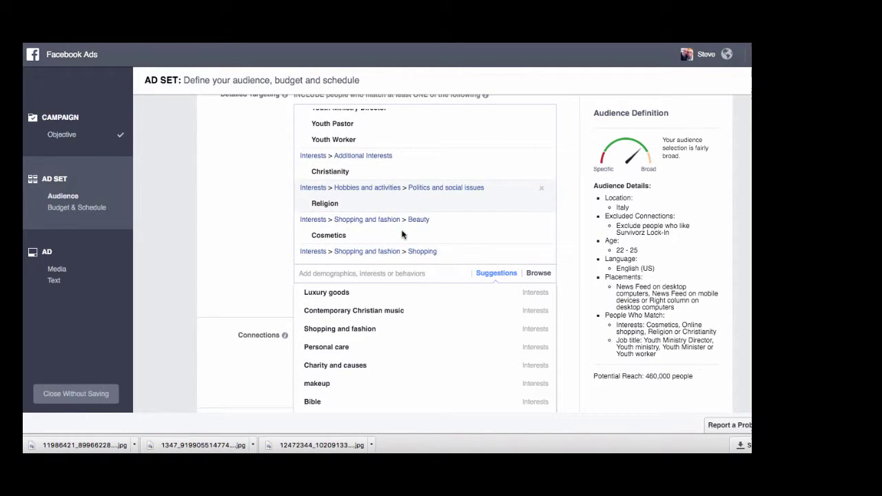
pyautogui.moveTo(348, 213)
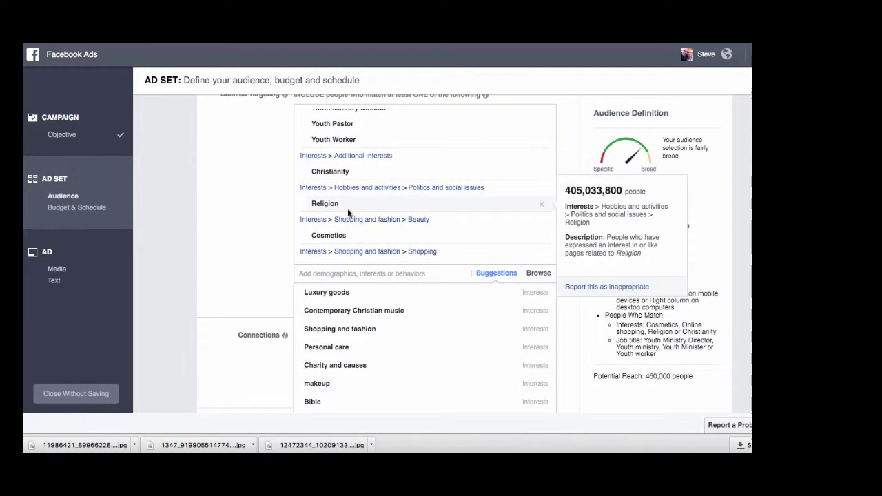
pyautogui.click(542, 190)
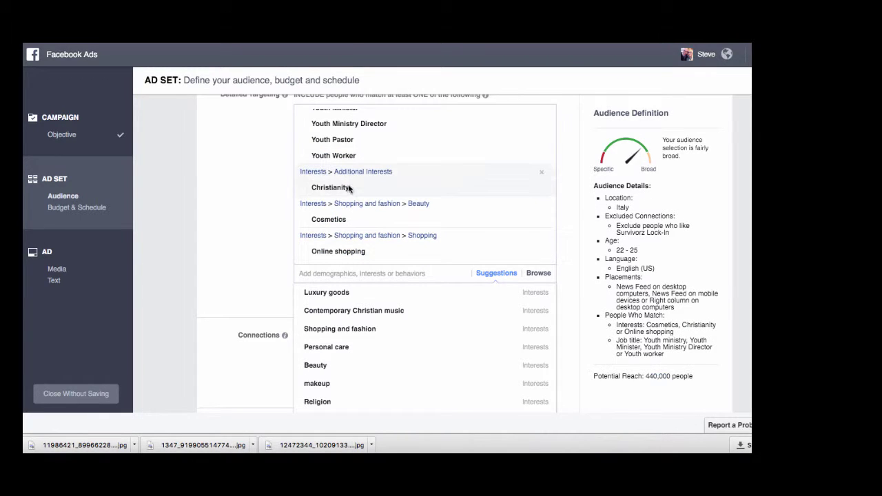
pyautogui.moveTo(343, 194)
pyautogui.moveTo(373, 226)
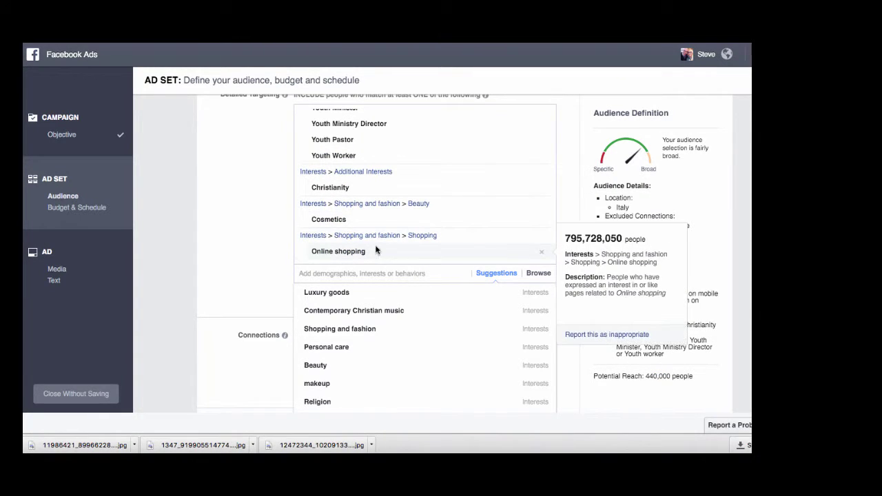
pyautogui.click(496, 275)
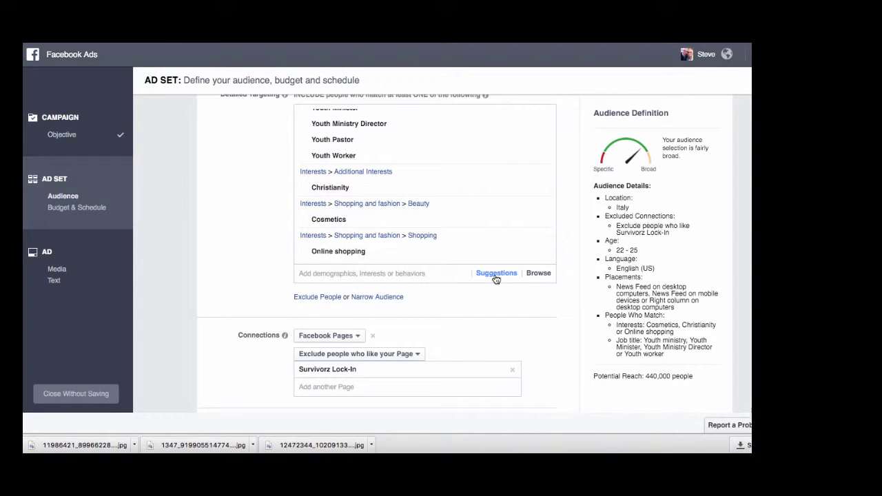
pyautogui.click(496, 275)
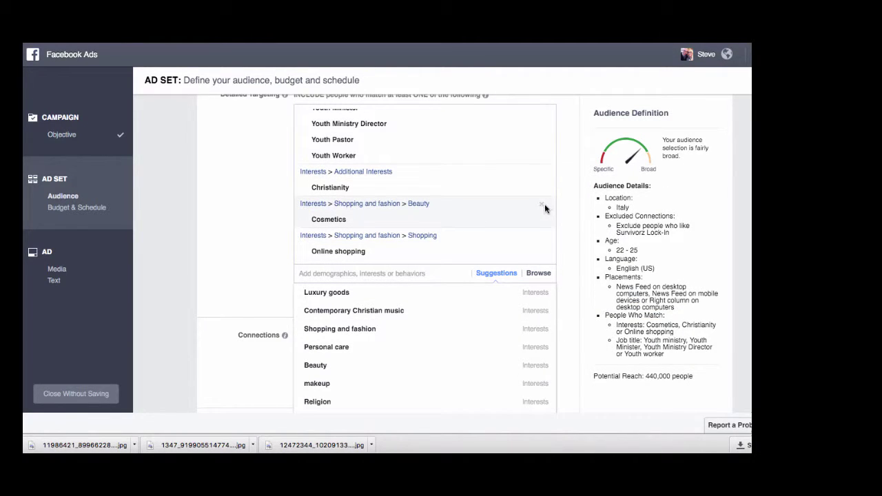
pyautogui.click(542, 204)
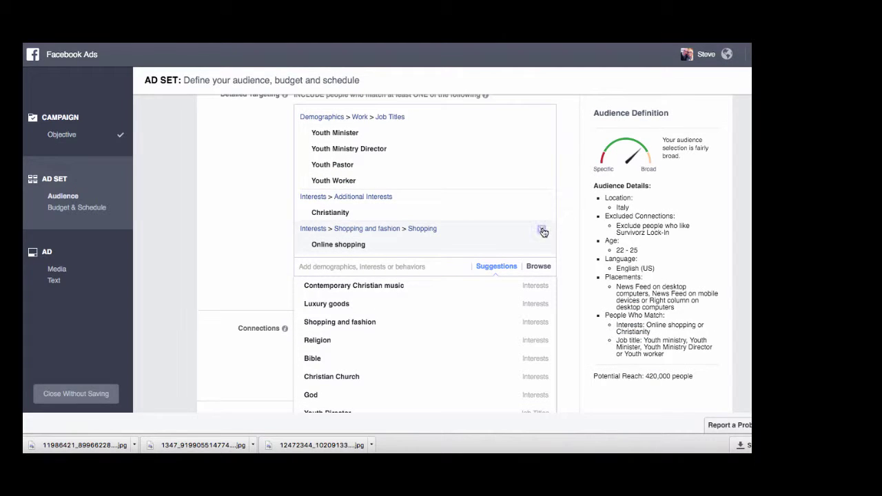
pyautogui.click(542, 232)
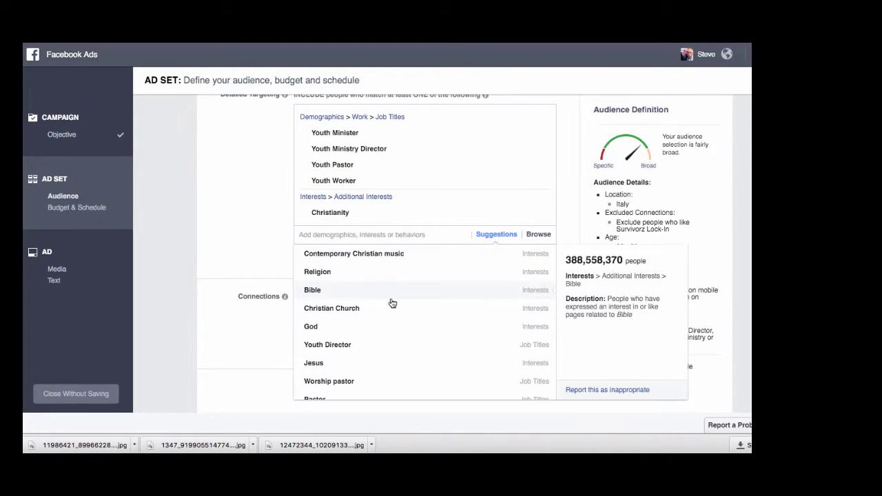
# - Add the suggested interests Contemporary Christian music, Bible and Christian rock to the detailed targeting
pyautogui.click(374, 255)
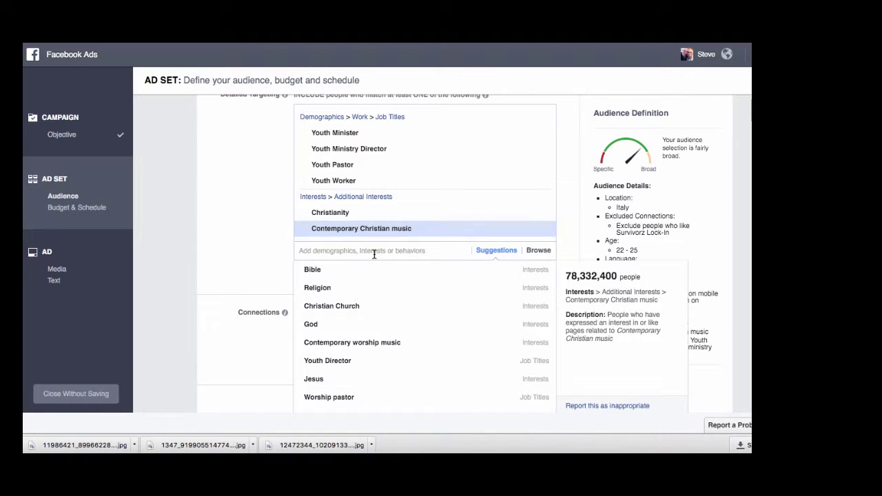
pyautogui.click(312, 270)
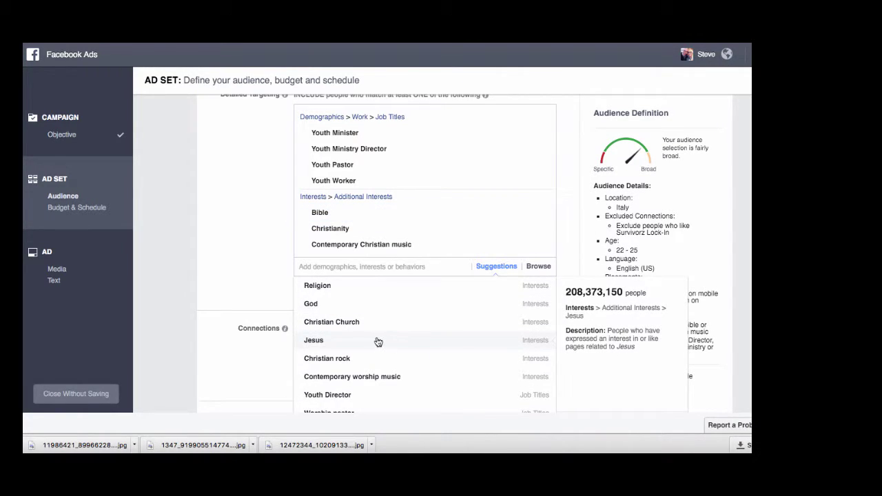
pyautogui.scroll(-2, 374, 334)
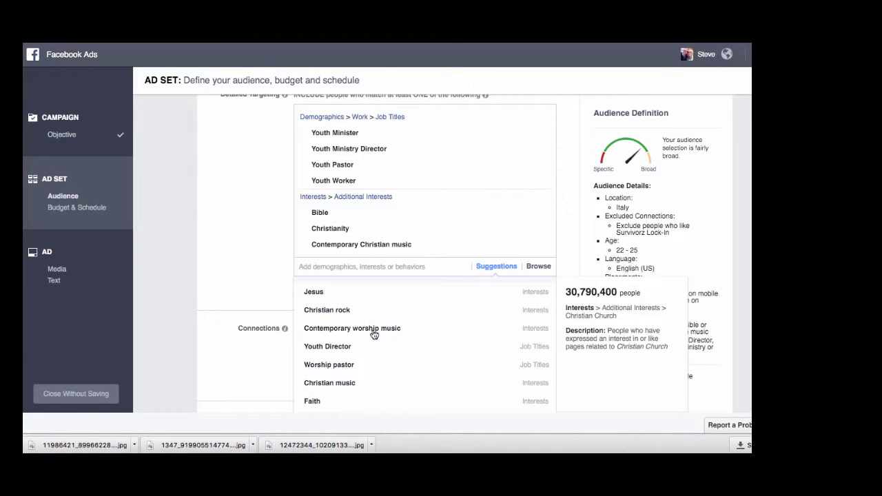
pyautogui.click(329, 311)
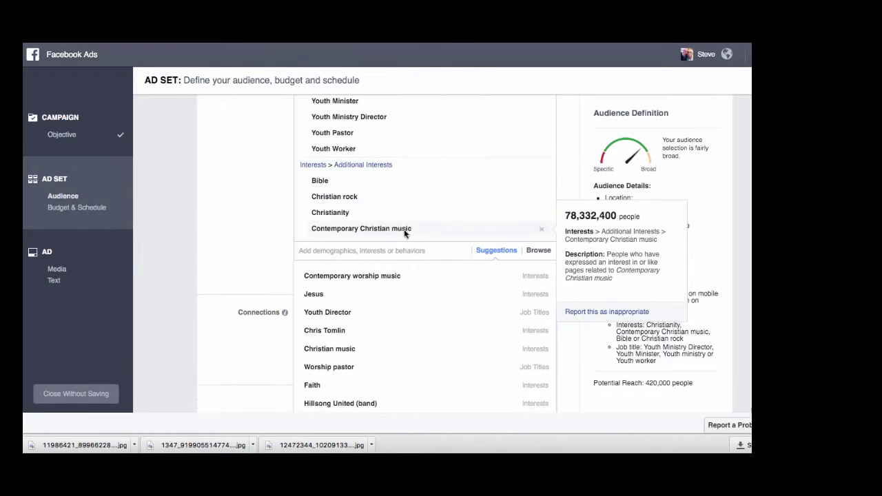
# - Add the suggested job titles Youth Director and Associate/Youth Pastor to the detailed targeting
pyautogui.click(333, 314)
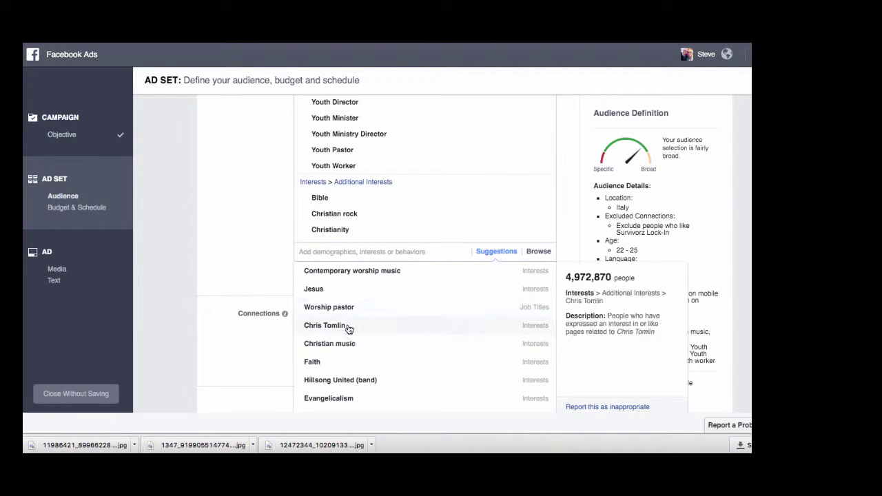
pyautogui.scroll(-5, 349, 346)
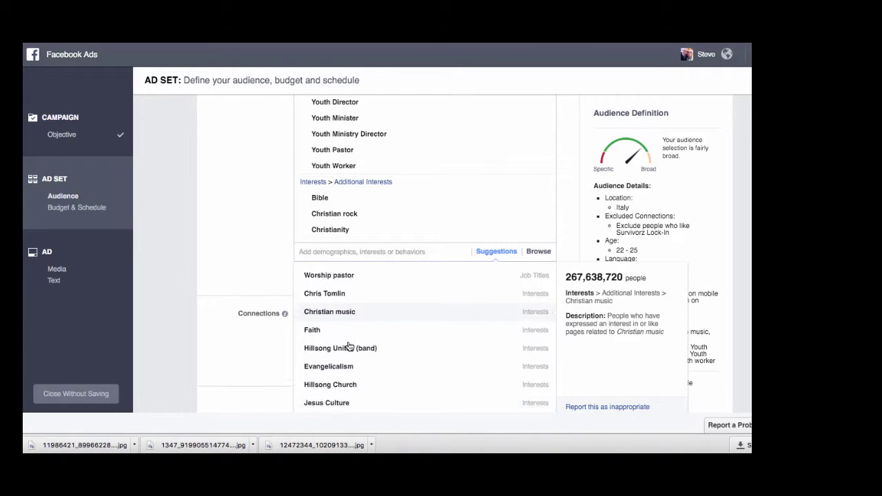
pyautogui.scroll(-4, 350, 346)
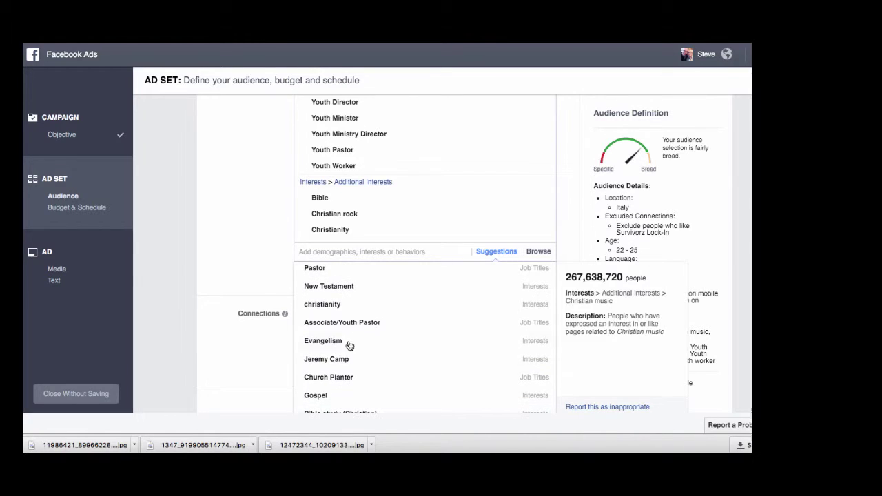
pyautogui.click(344, 322)
pyautogui.scroll(-2, 423, 335)
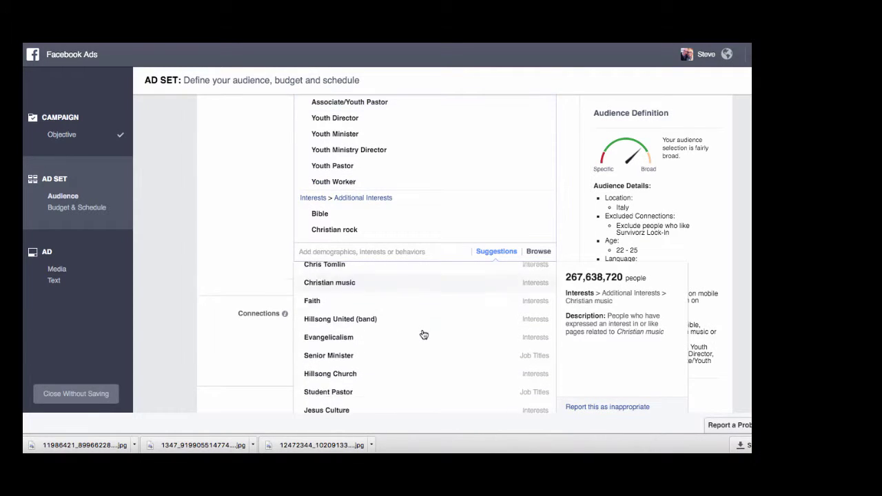
# - Add the suggested interests Christian music and Hillsong Church to the detailed targeting
pyautogui.scroll(5, 423, 335)
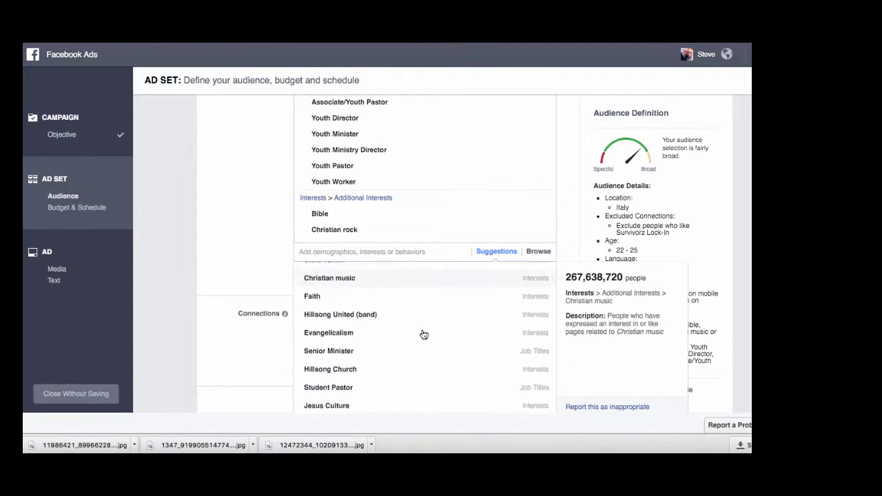
pyautogui.scroll(5, 424, 334)
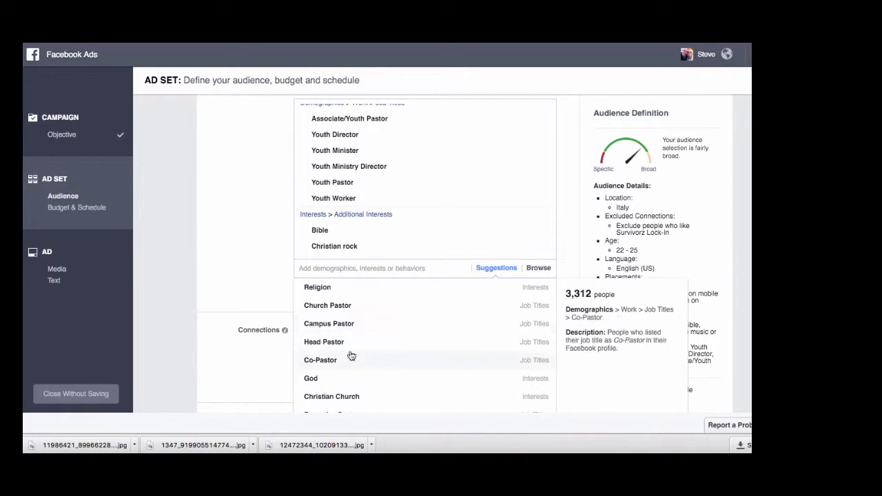
pyautogui.scroll(-4, 389, 341)
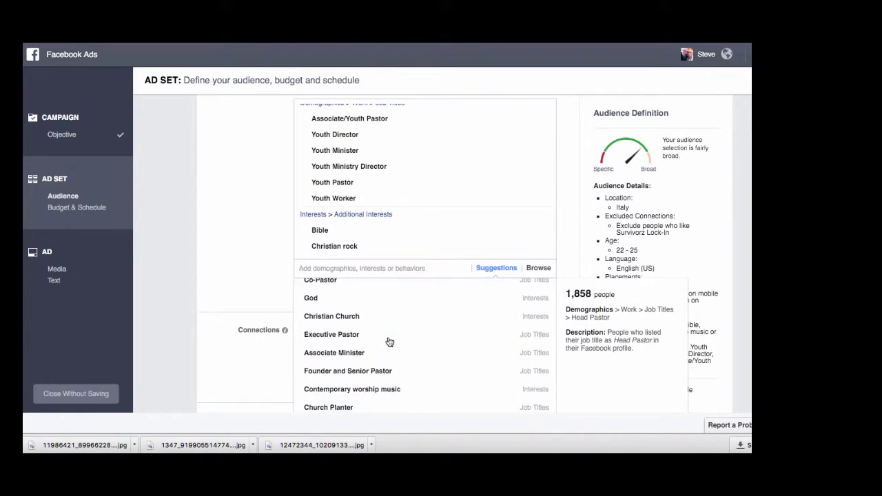
pyautogui.scroll(-1, 389, 342)
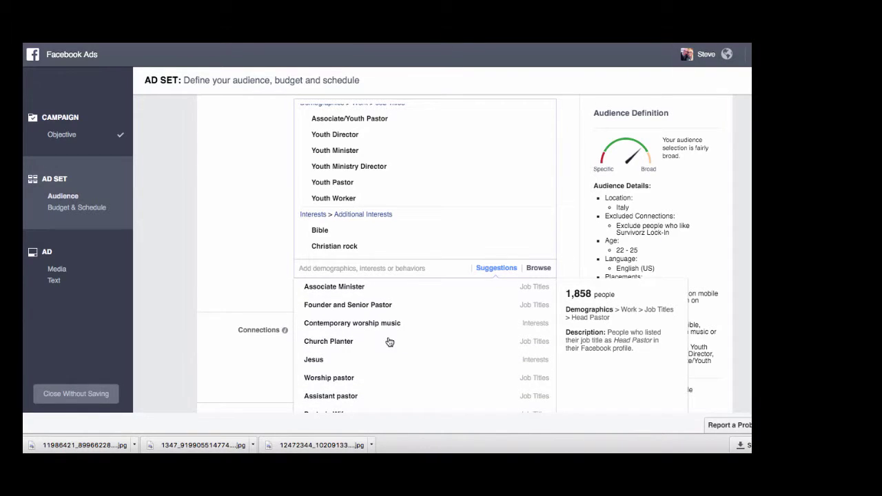
pyautogui.scroll(-3, 390, 342)
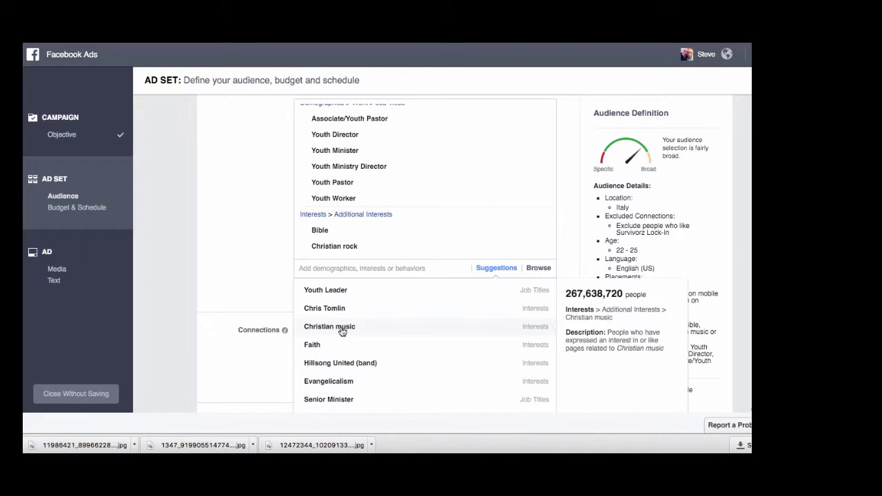
pyautogui.click(342, 329)
pyautogui.scroll(-3, 435, 348)
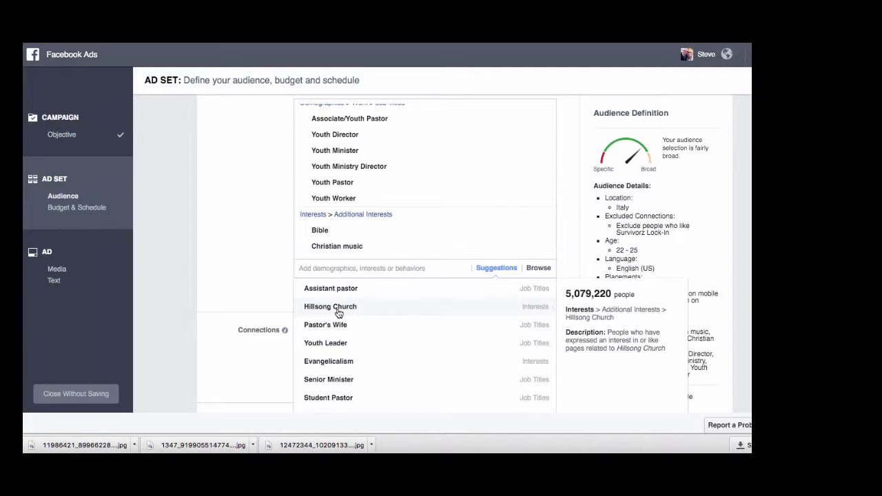
pyautogui.click(338, 314)
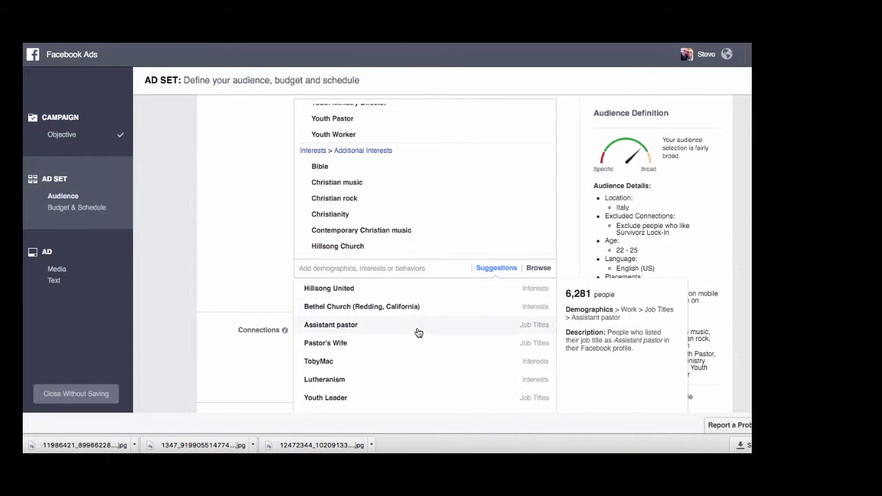
# - Look through the remaining suggestions and add the TobyMac interest to the detailed targeting
pyautogui.scroll(-2, 418, 332)
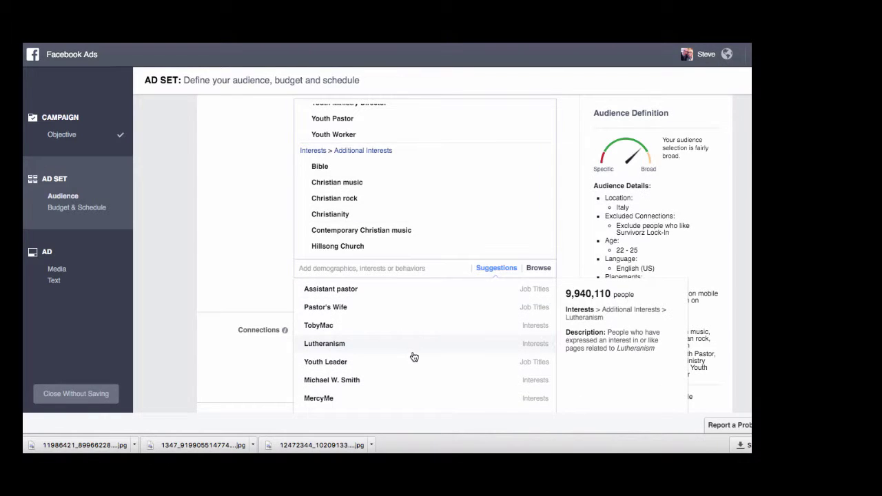
pyautogui.scroll(-1, 391, 371)
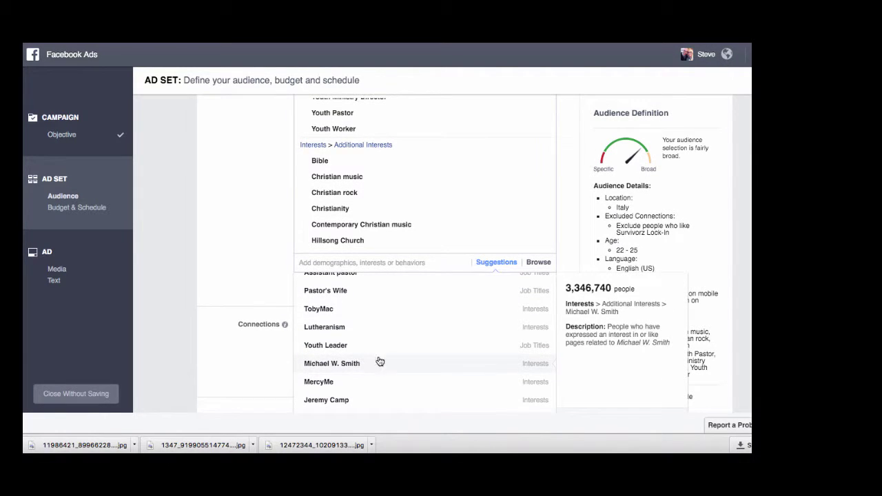
pyautogui.scroll(-2, 380, 361)
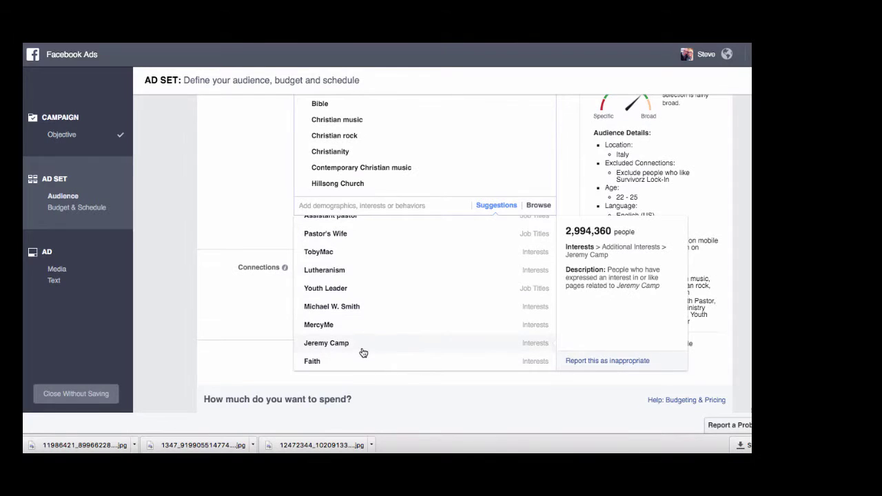
pyautogui.scroll(-1, 363, 352)
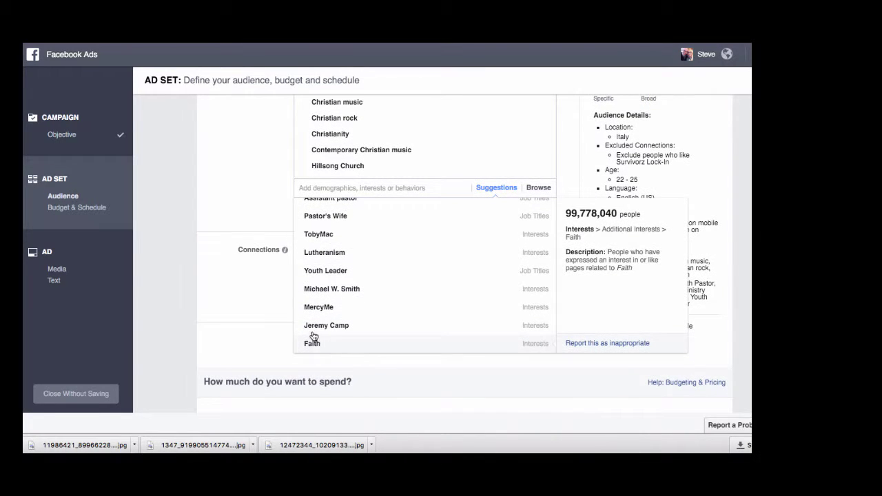
pyautogui.scroll(2, 337, 311)
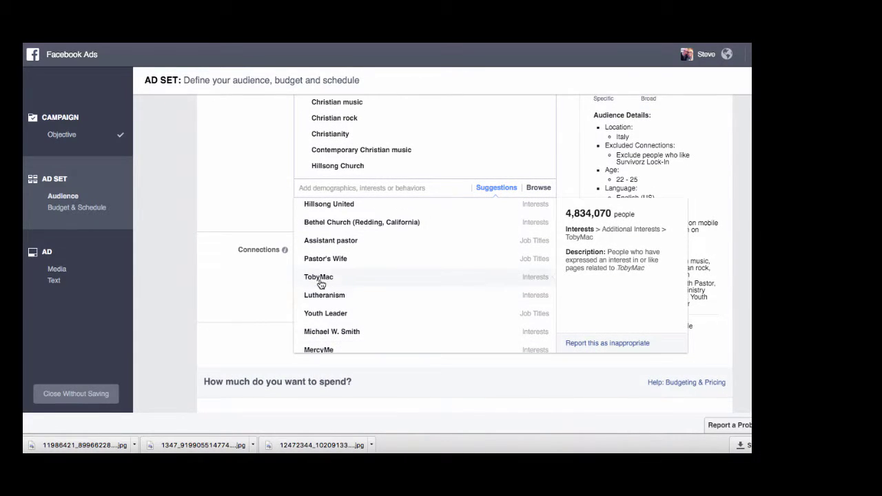
pyautogui.click(319, 277)
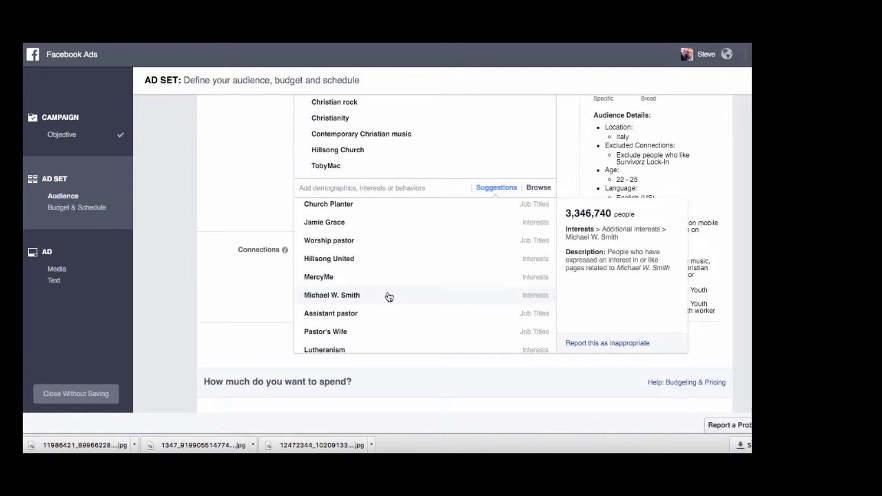
# - Zoom out the audience location map and reposition it so that all of Italy is in view
pyautogui.scroll(2, 390, 296)
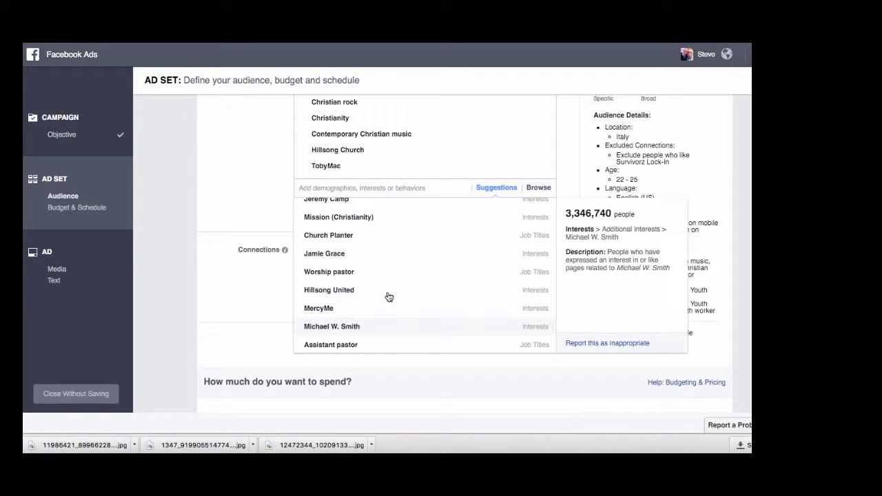
pyautogui.scroll(6, 389, 296)
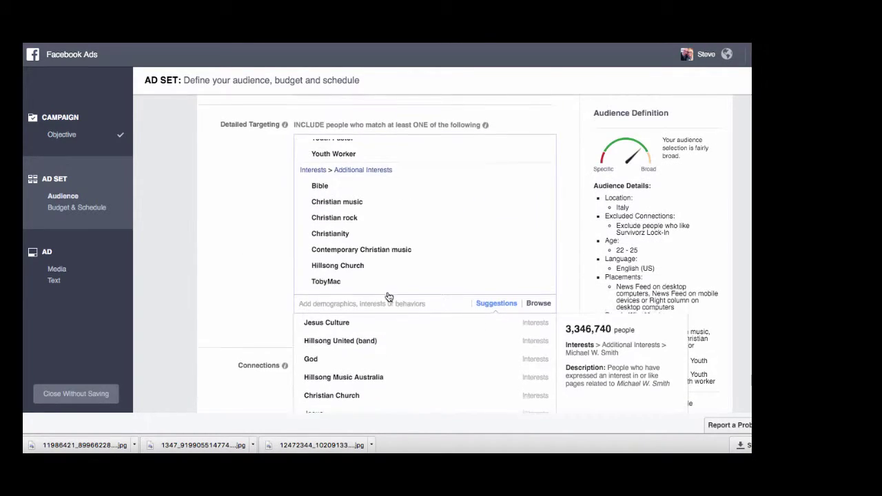
pyautogui.scroll(3, 454, 239)
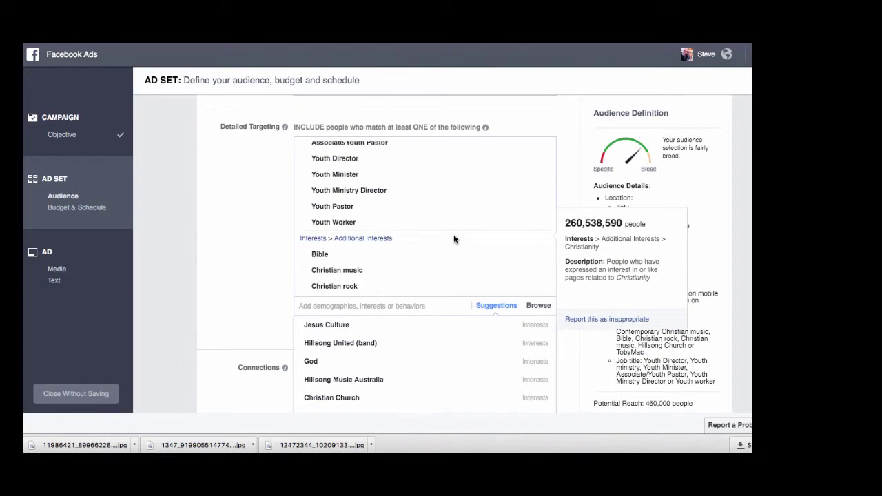
pyautogui.scroll(8, 454, 239)
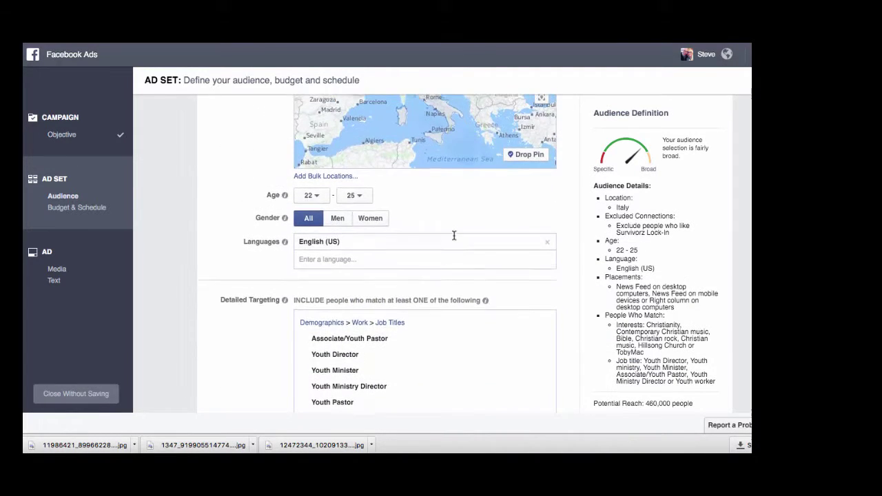
pyautogui.scroll(6, 454, 237)
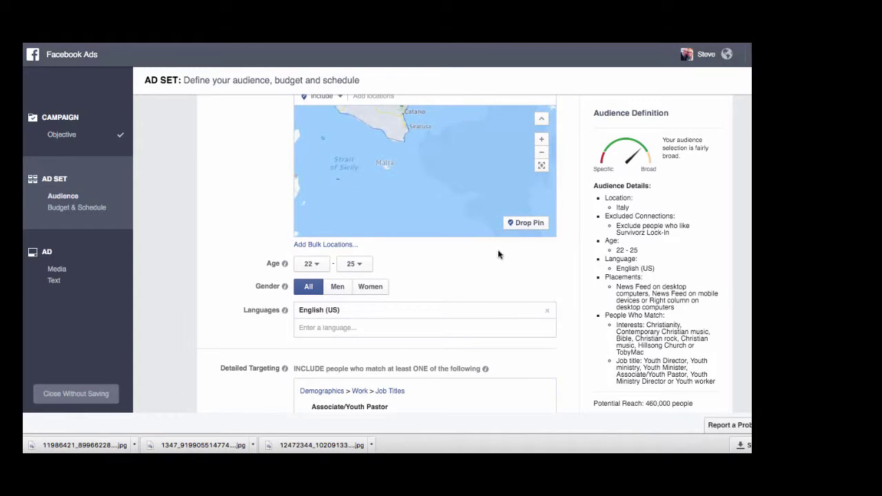
pyautogui.scroll(2, 566, 246)
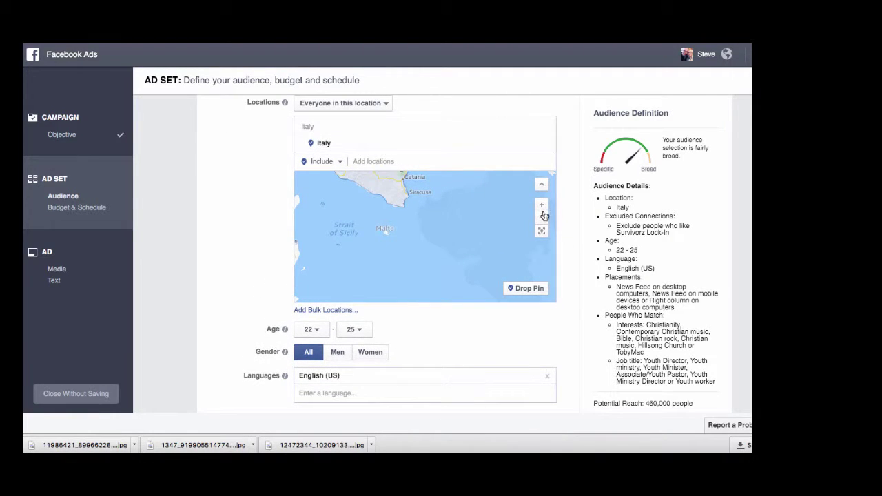
pyautogui.click(543, 217)
pyautogui.click(543, 218)
pyautogui.click(542, 221)
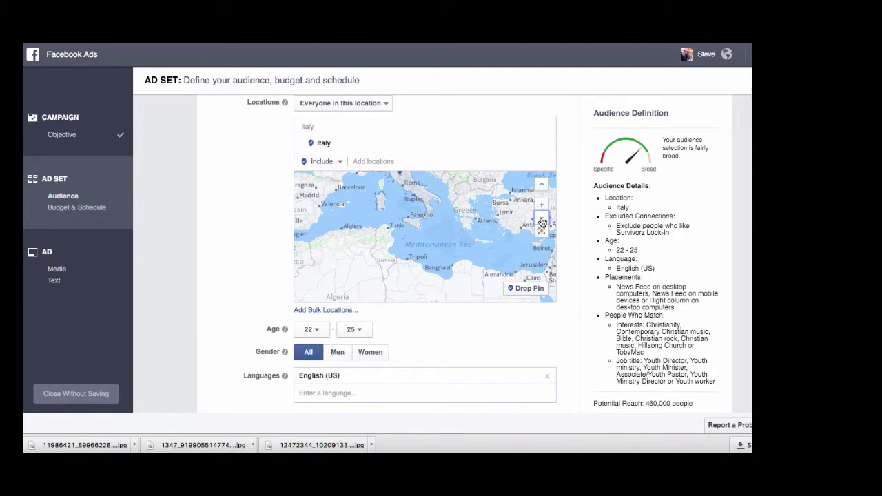
pyautogui.moveTo(464, 222); pyautogui.dragTo(488, 272)
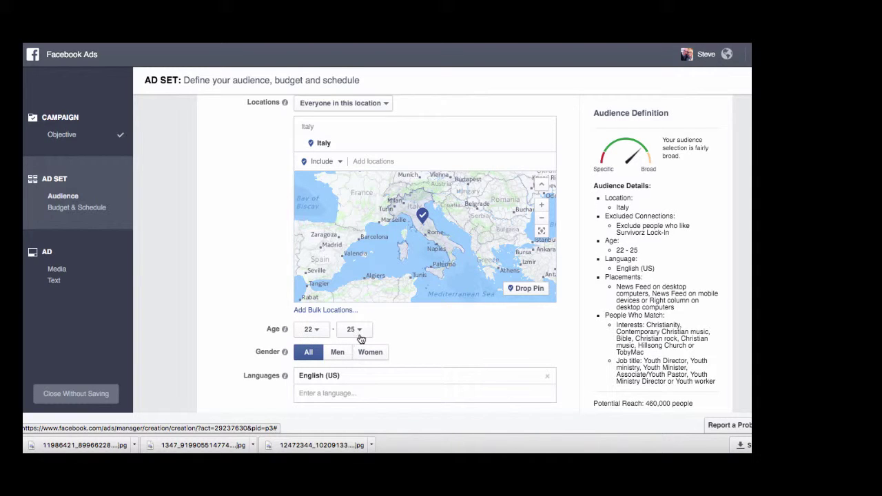
# - Review the audience's location, age, gender and language settings
pyautogui.scroll(-1, 568, 323)
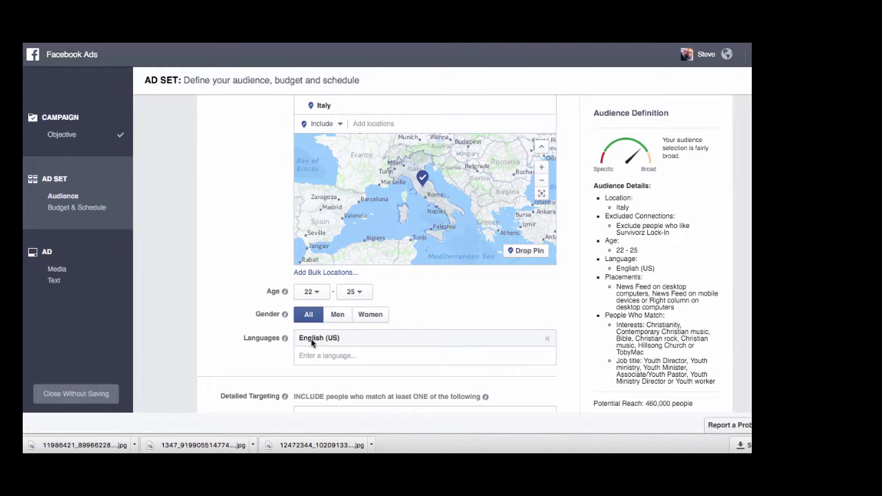
pyautogui.scroll(-1, 565, 359)
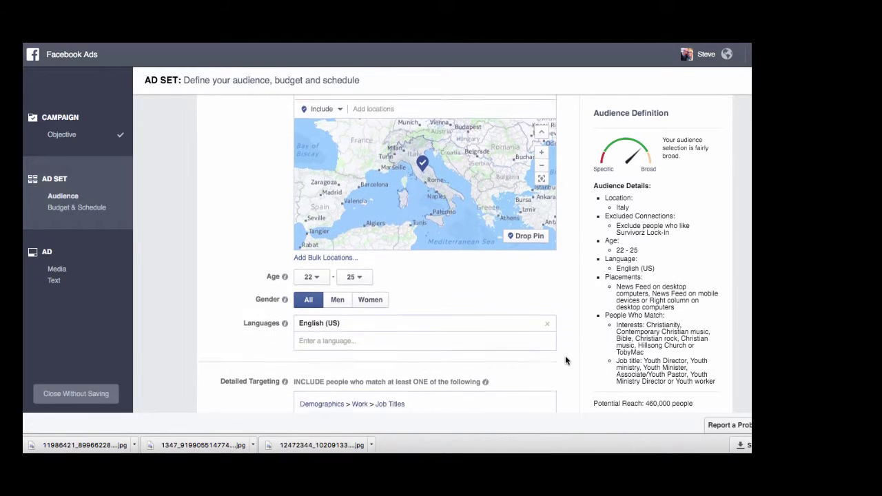
pyautogui.scroll(-3, 565, 359)
pyautogui.scroll(5, 565, 358)
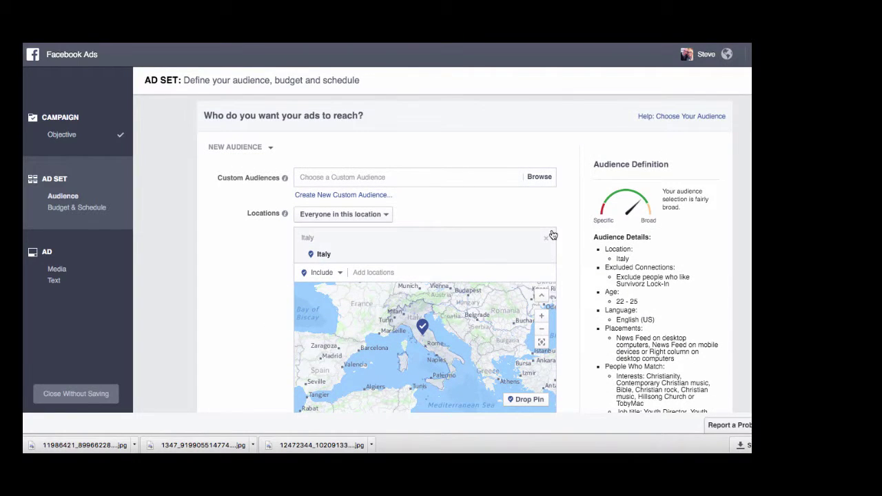
pyautogui.scroll(-3, 552, 235)
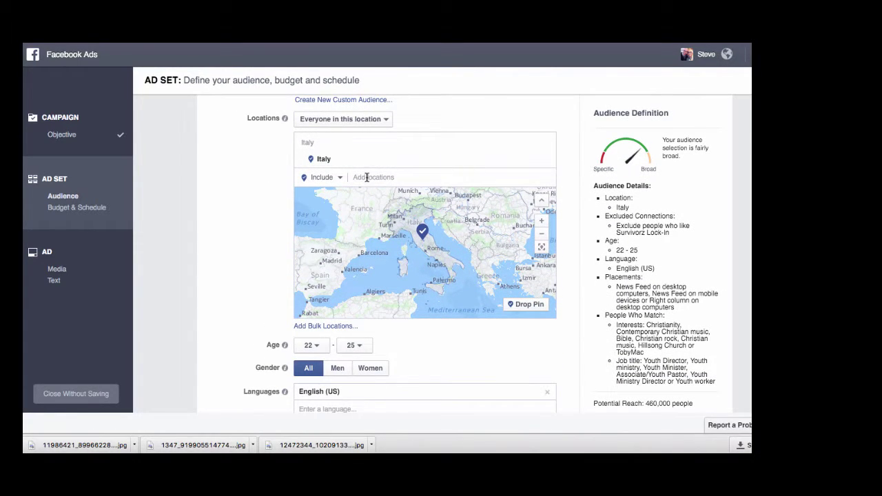
pyautogui.scroll(2, 572, 190)
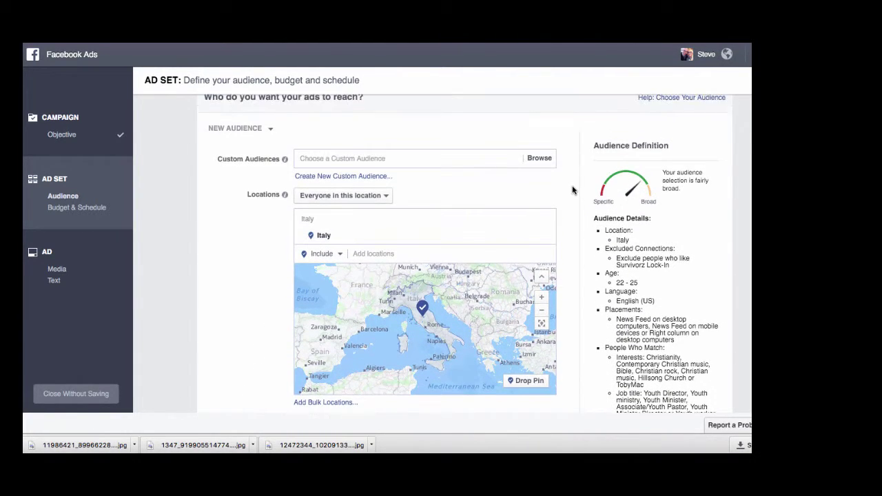
# - Examine the selected job titles and interests, the Facebook Pages connection exclusion and the overall audience definition
pyautogui.scroll(-10, 572, 191)
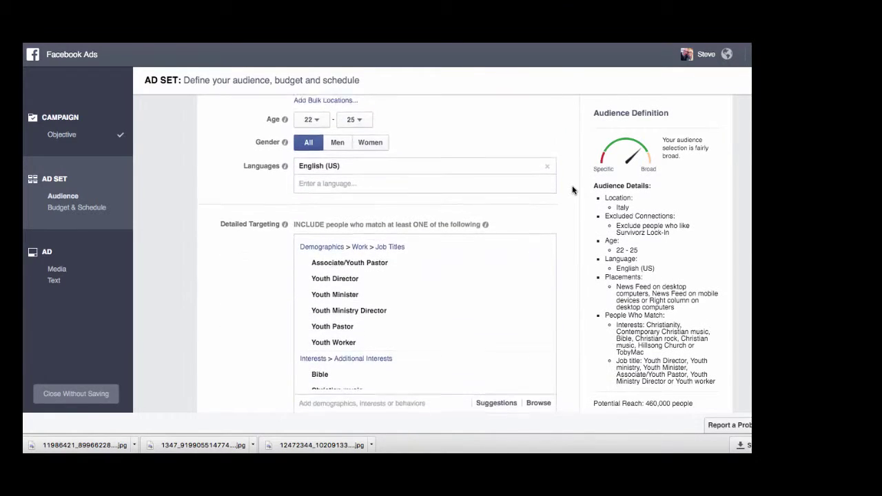
pyautogui.scroll(-1, 572, 190)
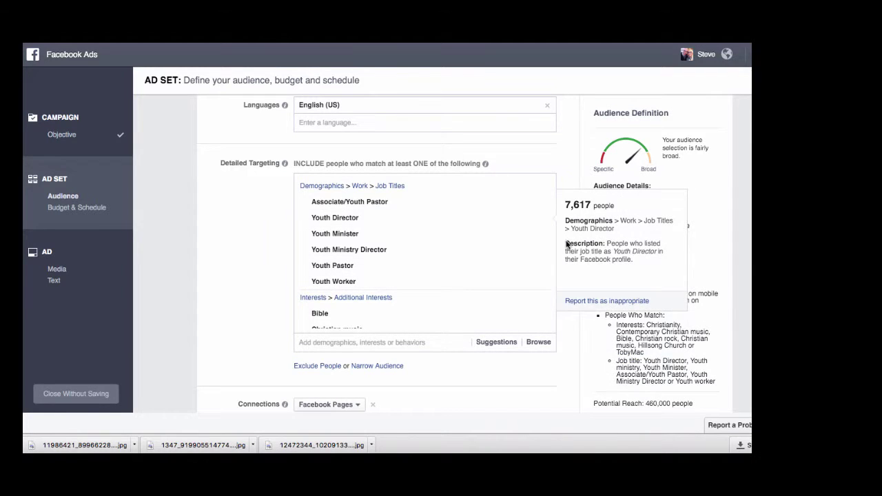
pyautogui.scroll(-5, 434, 271)
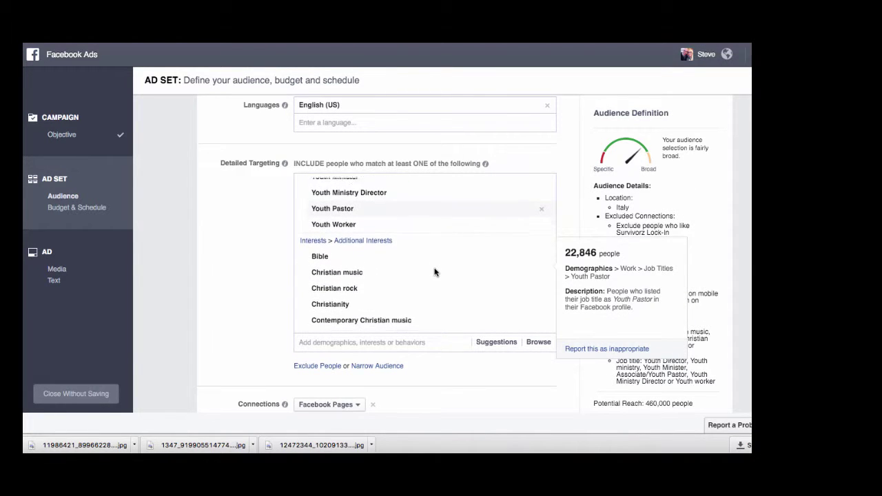
pyautogui.scroll(-1, 434, 271)
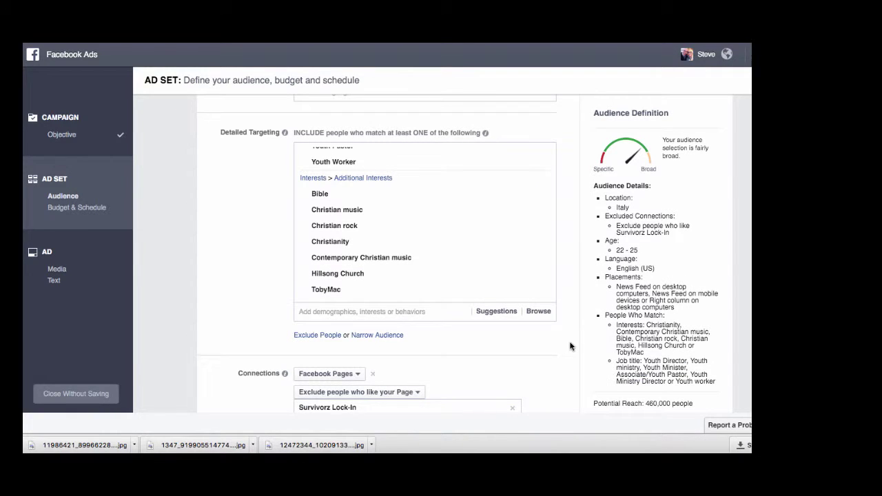
pyautogui.scroll(-3, 569, 346)
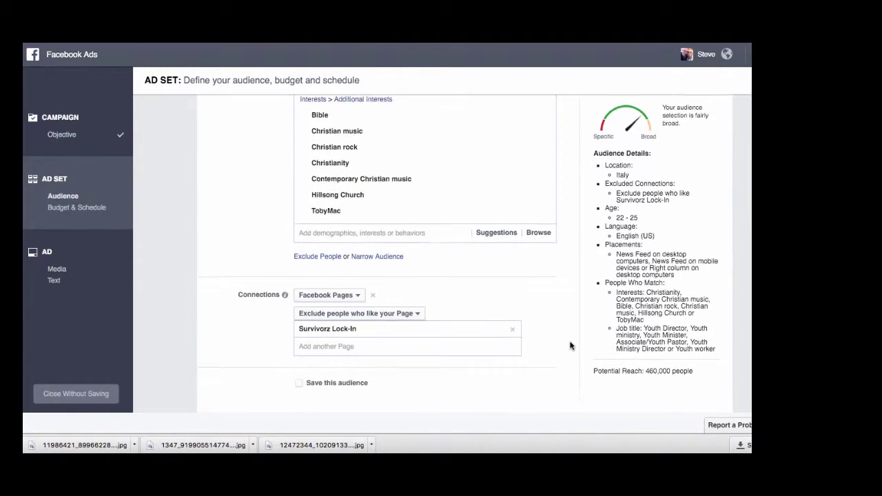
pyautogui.scroll(-2, 570, 346)
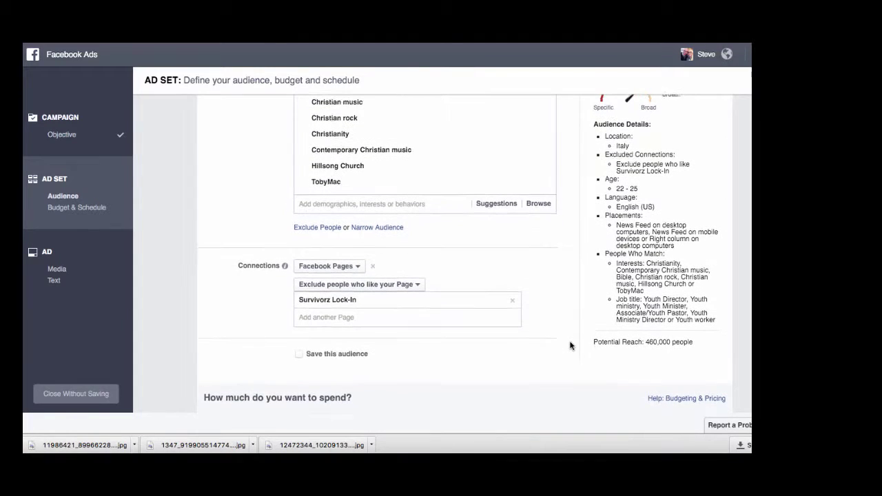
pyautogui.scroll(-1, 570, 346)
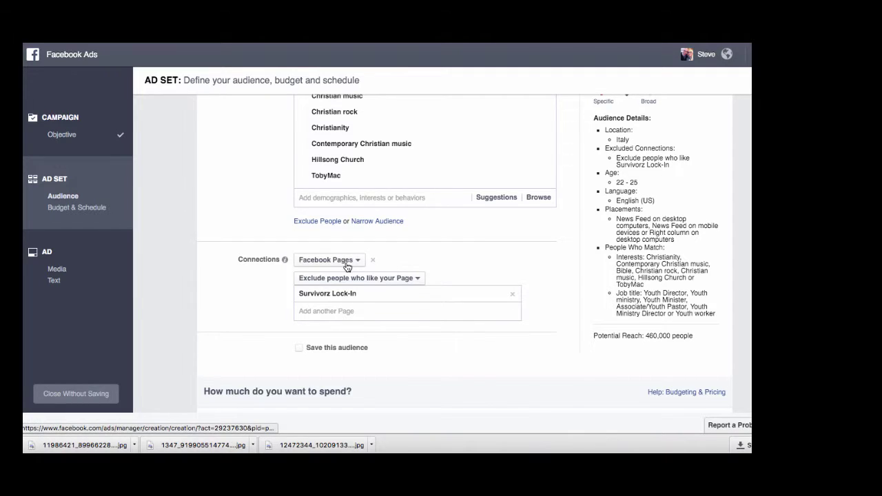
pyautogui.scroll(5, 568, 272)
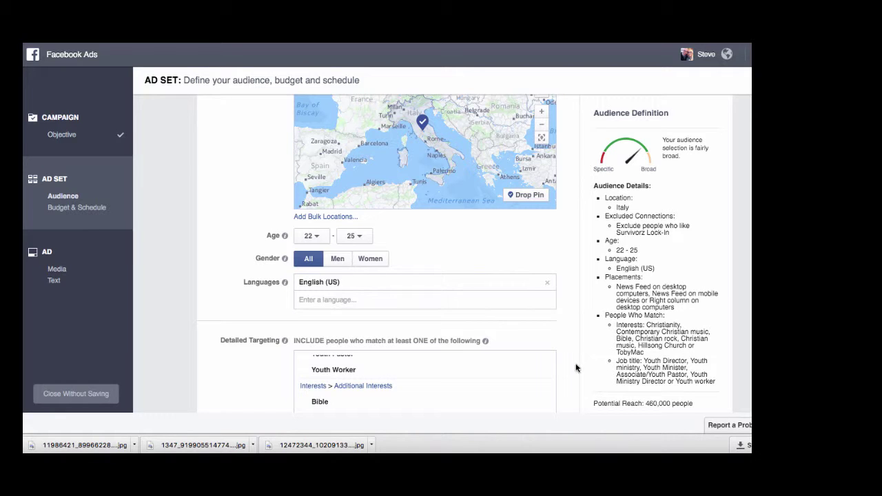
pyautogui.scroll(-2, 574, 374)
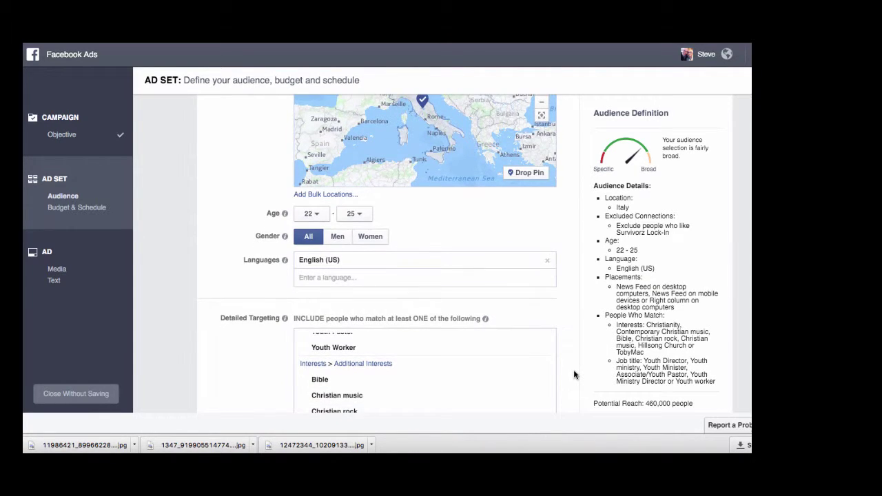
# - Narrow the audience's age range to 23 to 24
pyautogui.scroll(1, 574, 375)
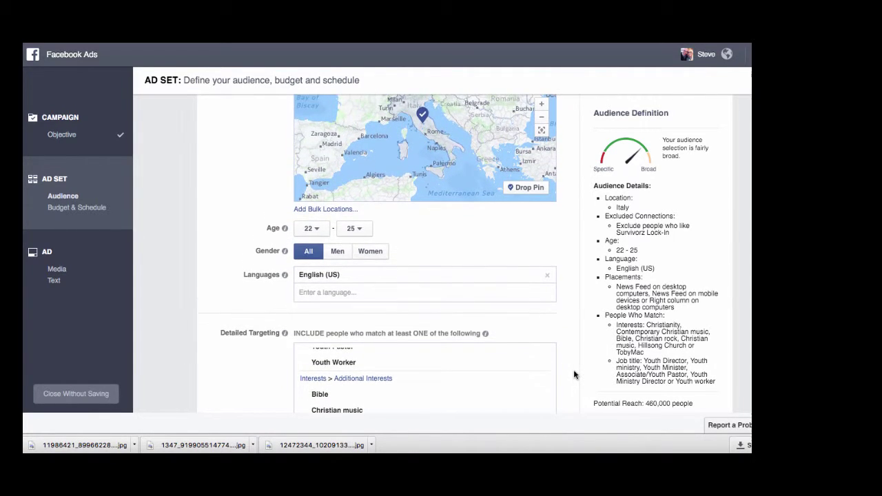
pyautogui.click(318, 233)
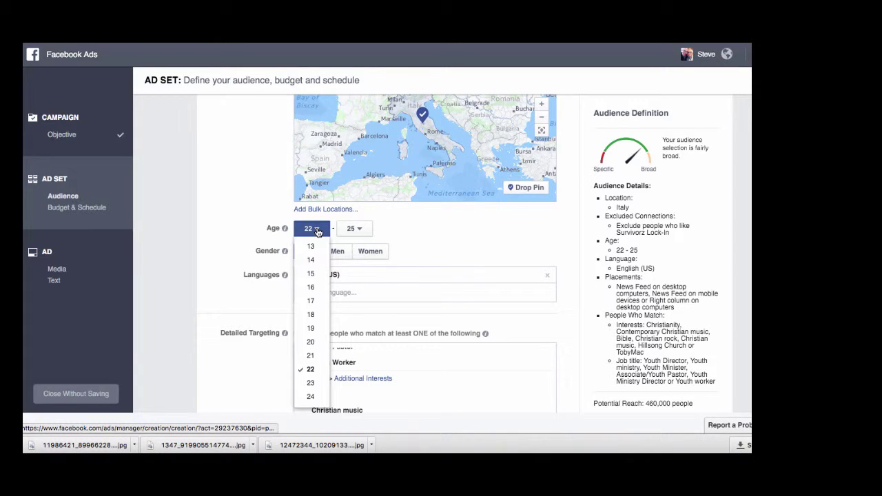
pyautogui.click(319, 385)
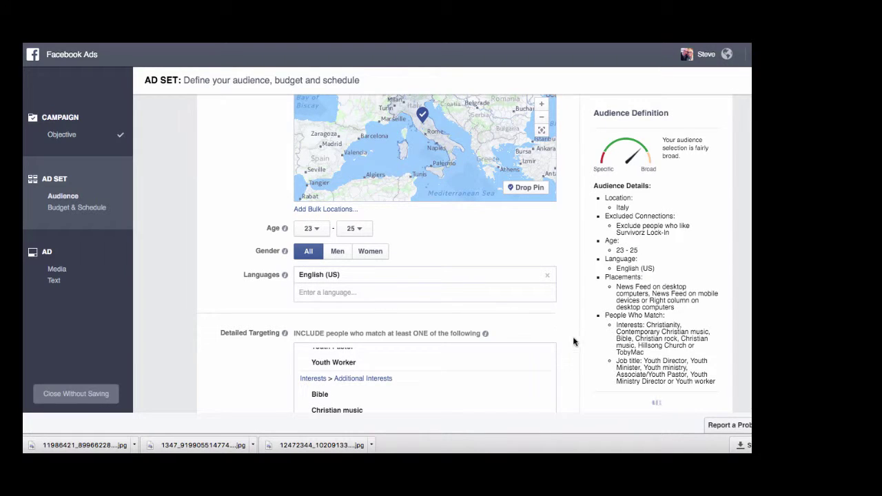
pyautogui.scroll(-1, 574, 351)
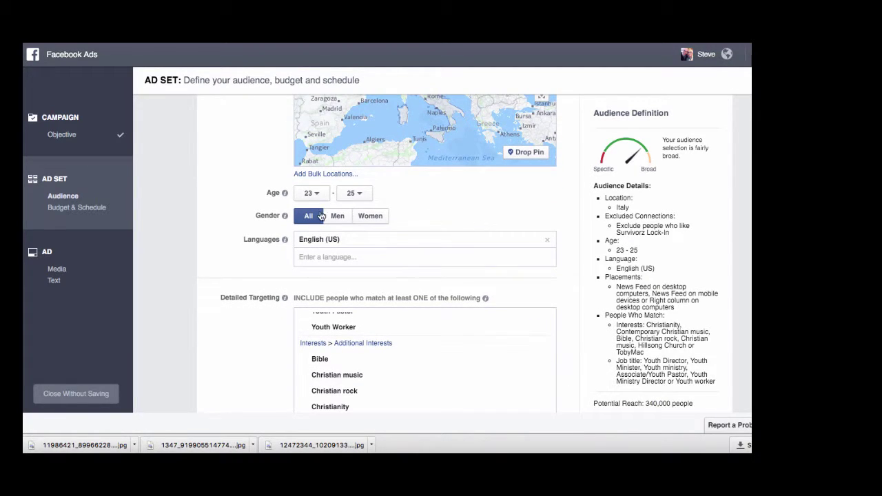
pyautogui.click(359, 196)
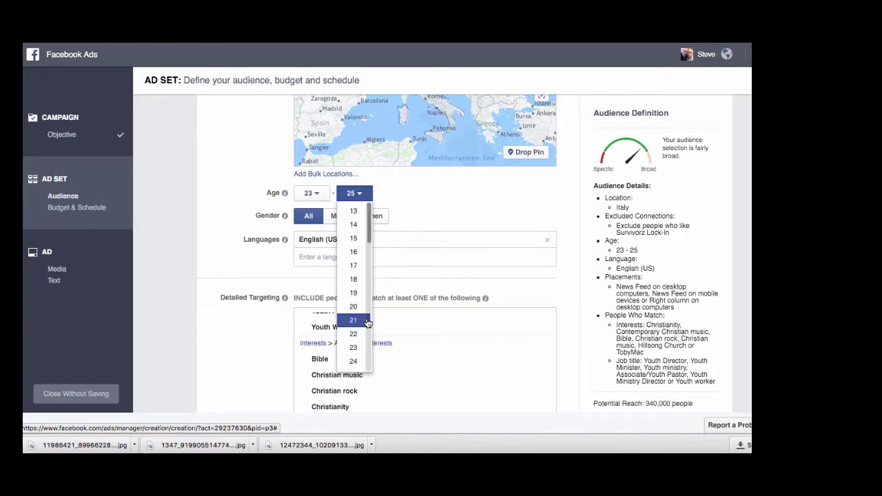
pyautogui.click(354, 362)
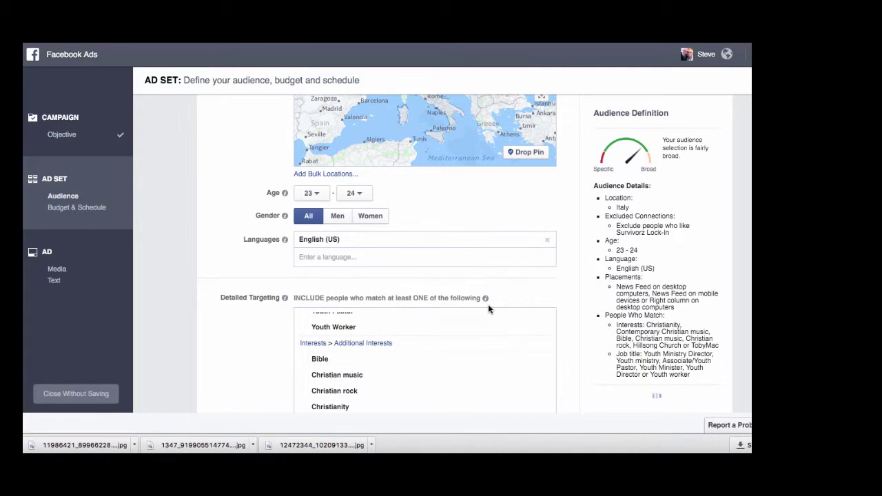
pyautogui.moveTo(541, 328)
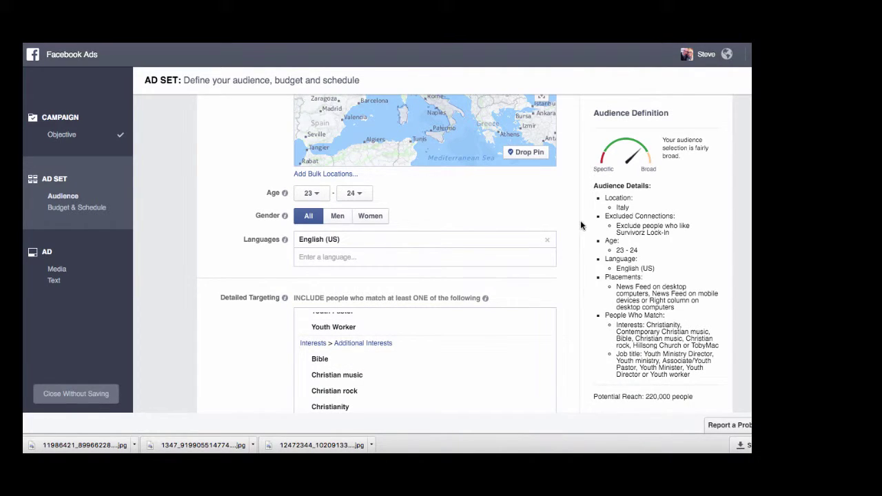
# - Check the Facebook Pages connection options and keep people who like the Survivorz Lock-In Page excluded
pyautogui.scroll(-1, 570, 348)
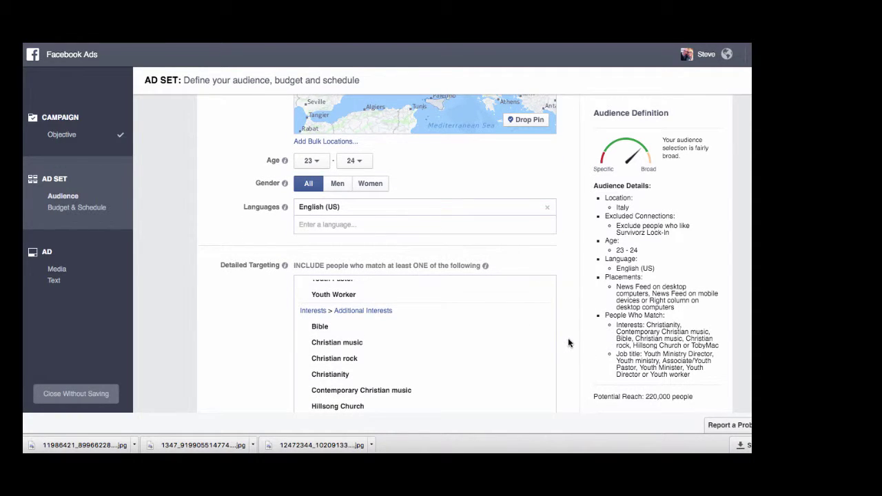
pyautogui.scroll(-1, 568, 339)
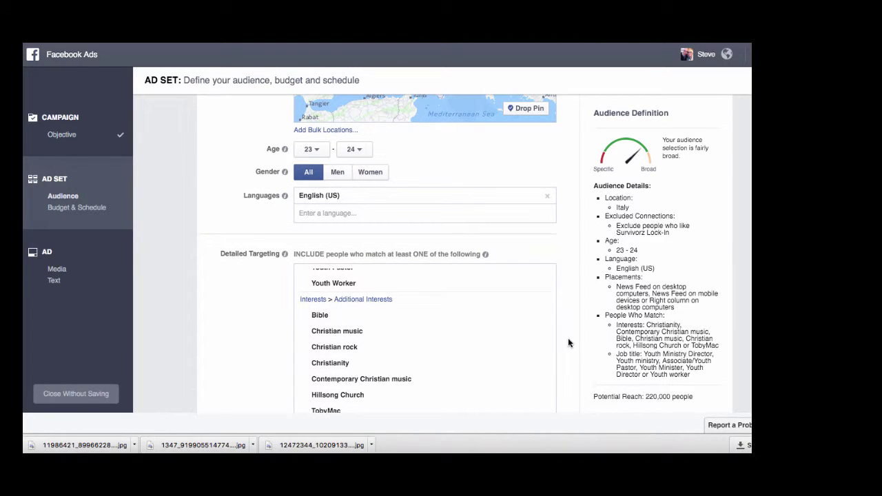
pyautogui.scroll(-5, 568, 343)
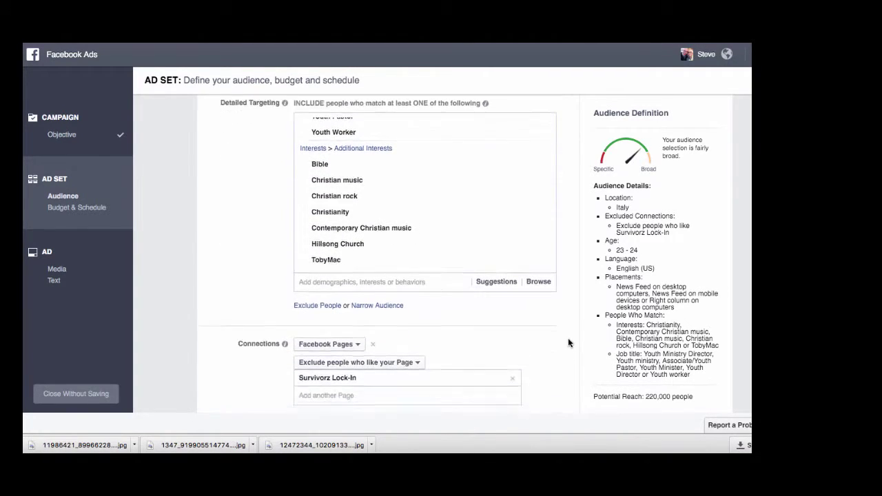
pyautogui.scroll(-5, 568, 342)
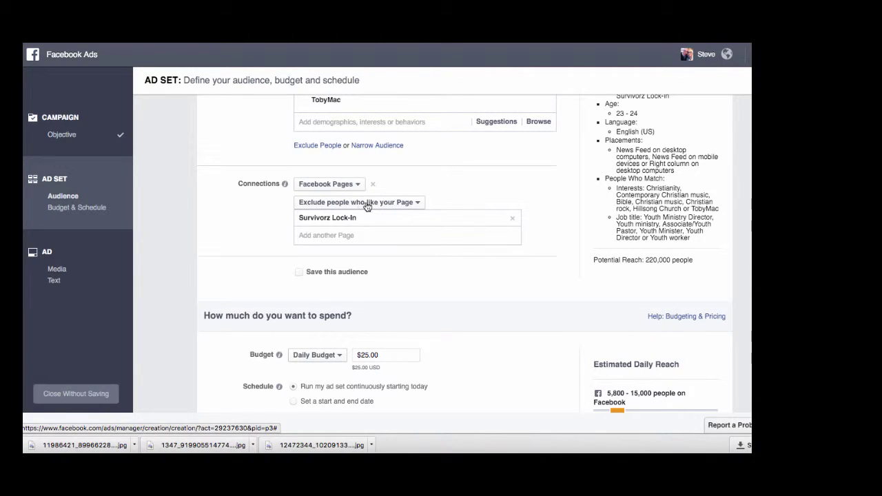
pyautogui.click(418, 205)
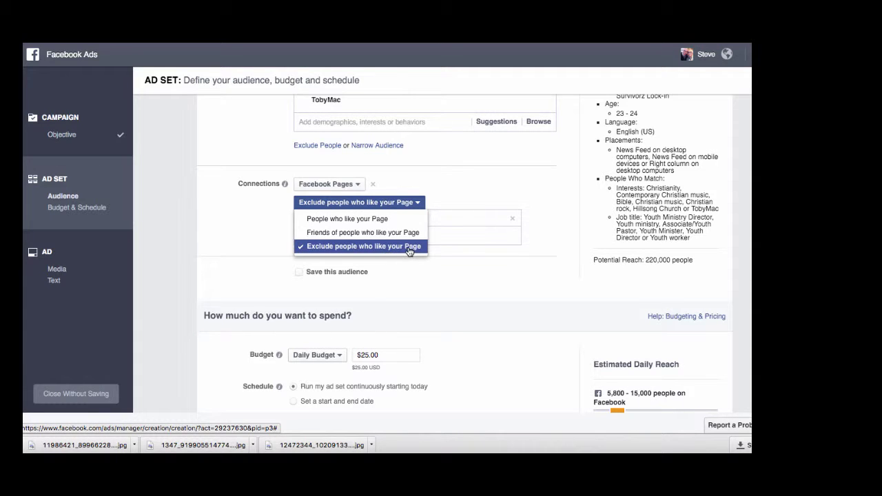
pyautogui.click(474, 175)
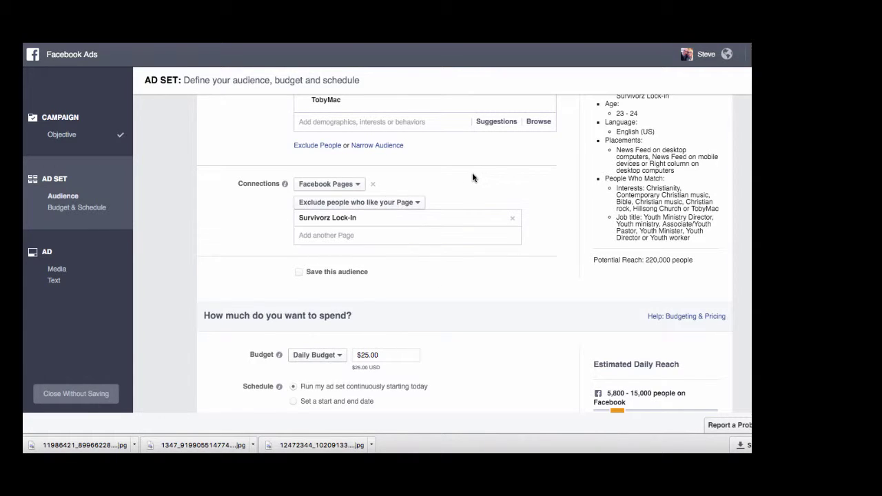
pyautogui.click(359, 186)
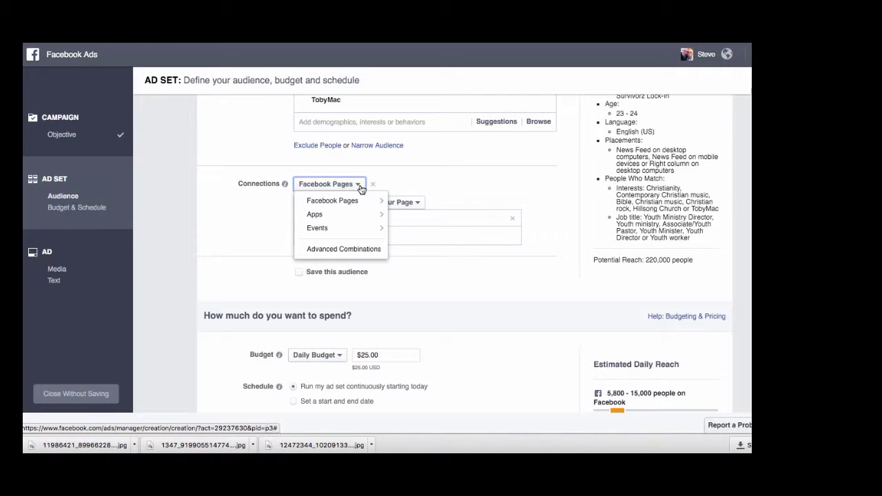
pyautogui.moveTo(359, 202)
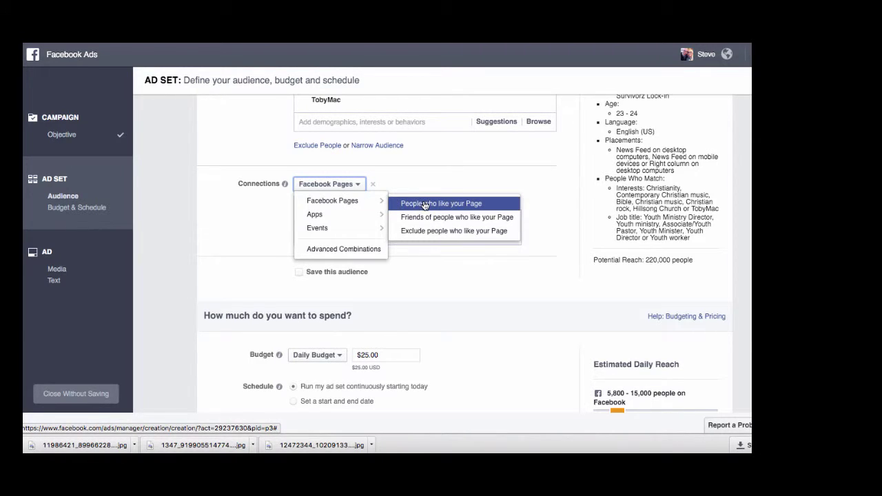
pyautogui.click(450, 231)
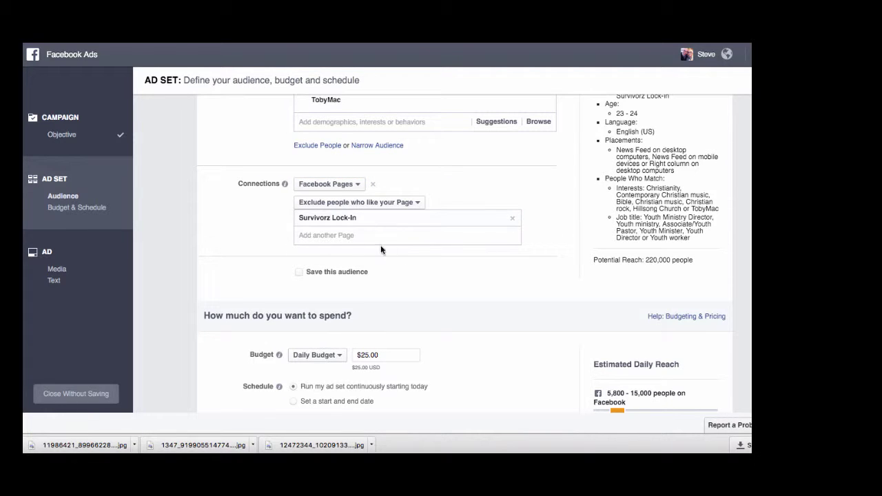
# - Examine the ad set's budget amount, schedule and bid settings, and check the available budget types
pyautogui.scroll(-3, 504, 279)
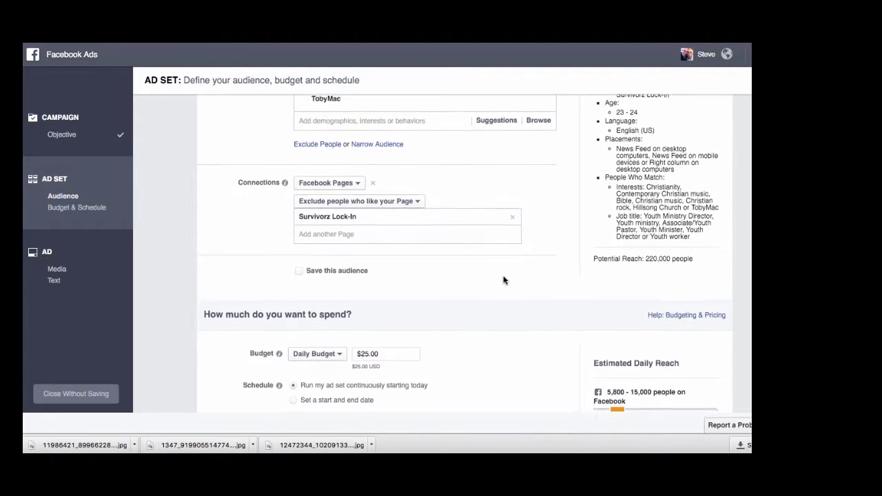
pyautogui.scroll(-1, 504, 280)
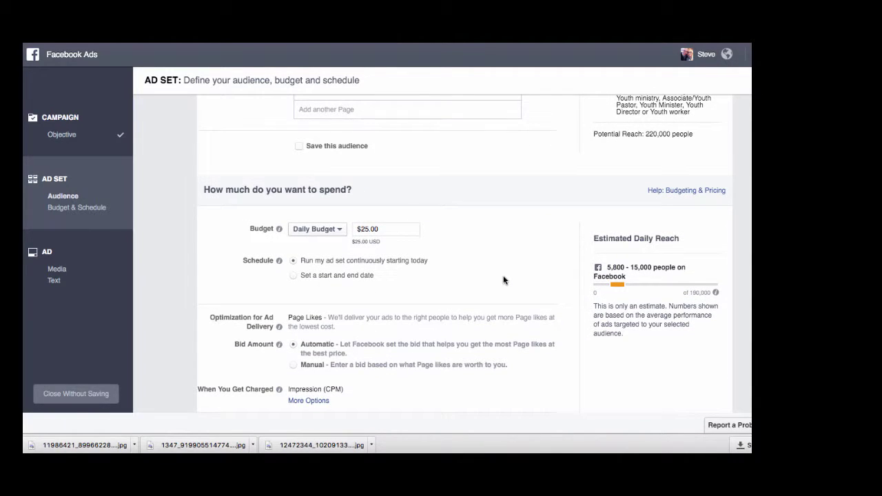
pyautogui.scroll(-1, 549, 260)
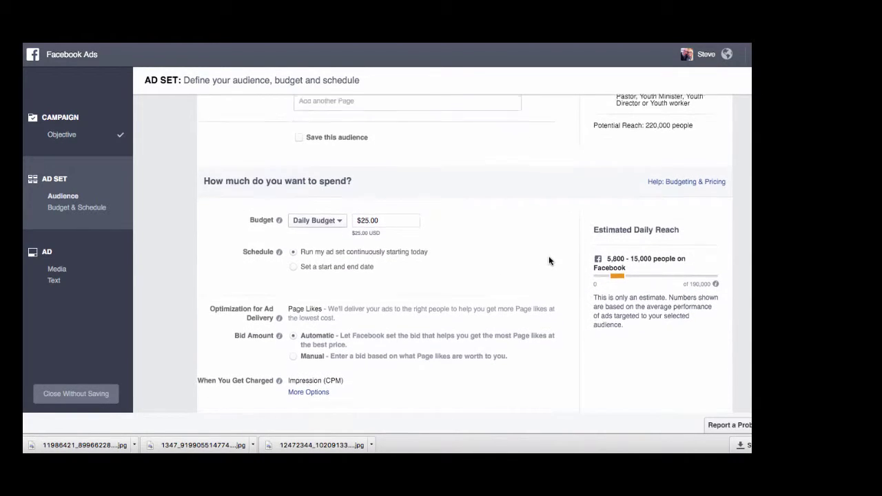
pyautogui.scroll(-1, 549, 260)
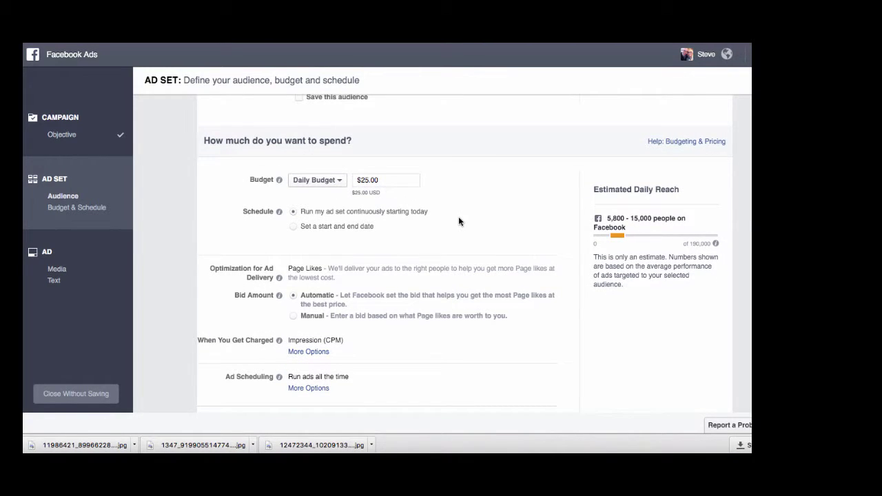
pyautogui.click(386, 179)
pyautogui.doubleClick(386, 180)
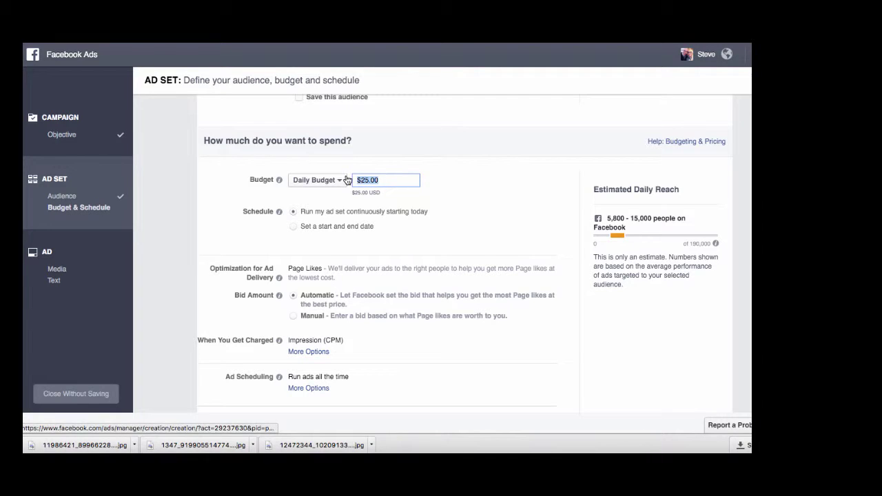
pyautogui.click(449, 205)
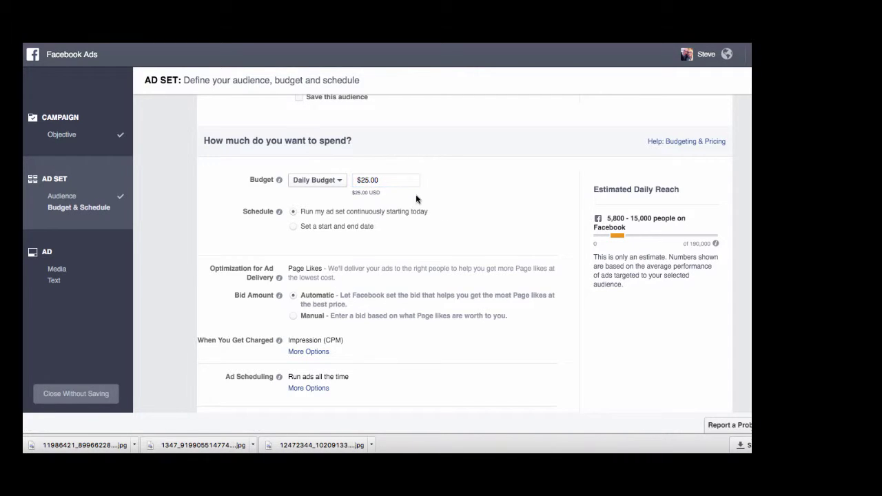
pyautogui.click(337, 181)
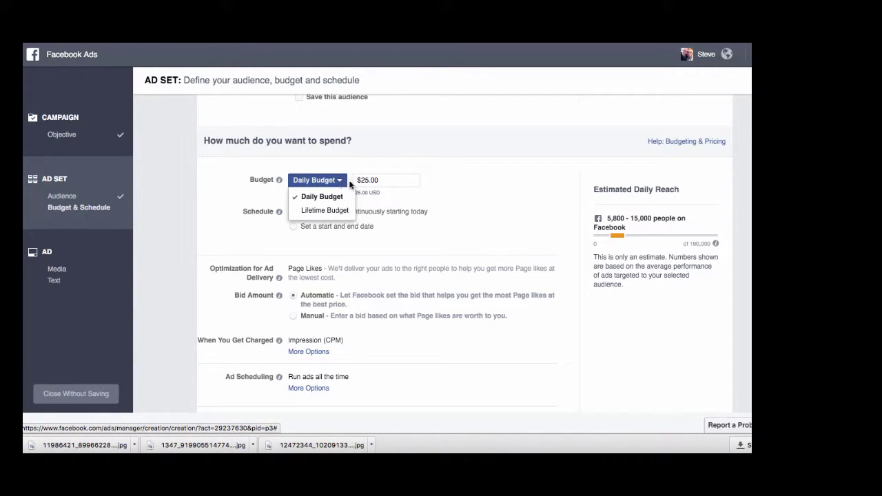
pyautogui.click(405, 198)
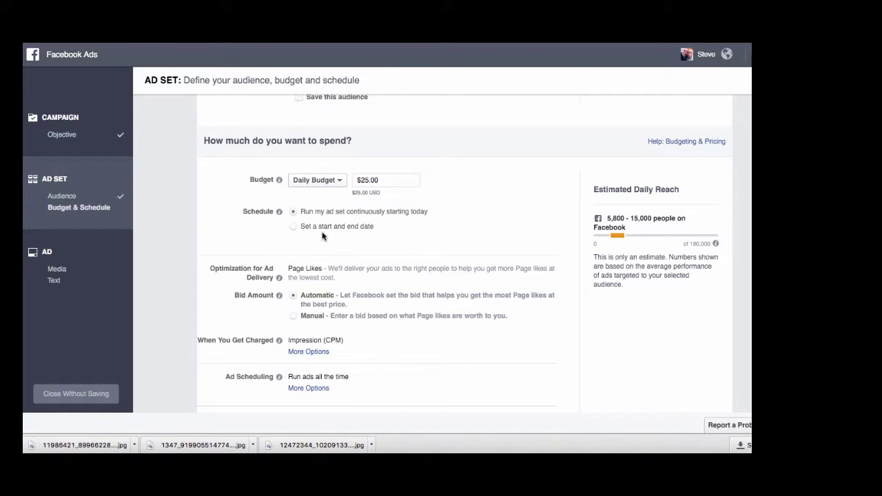
# - Set the daily budget to $10.00
pyautogui.click(394, 179)
pyautogui.press('BackSpace')
pyautogui.press('BackSpace')
pyautogui.press('BackSpace')
pyautogui.press('BackSpace')
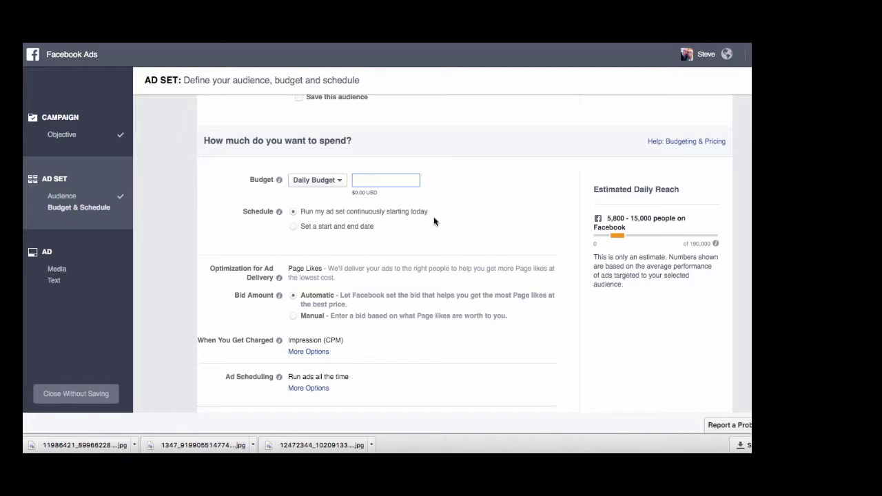
pyautogui.write('10')
pyautogui.click(456, 241)
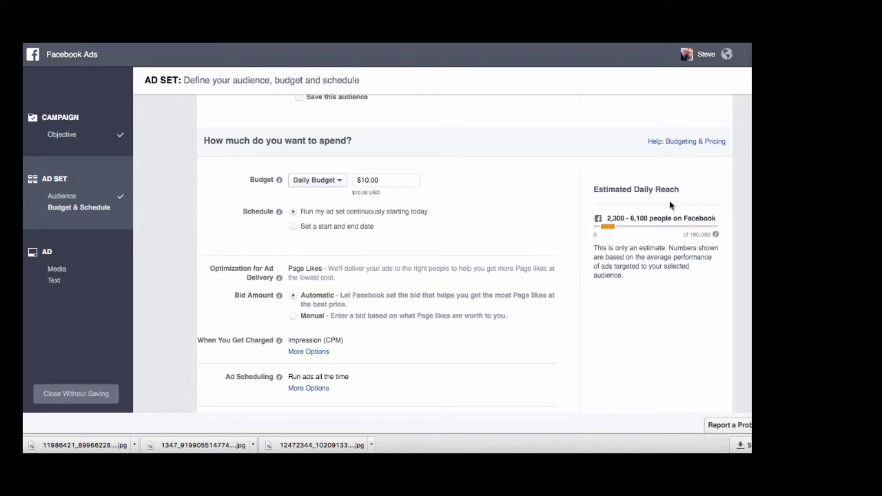
# - Schedule the ad set with a start and end date and view April 2016 in the end date calendar
pyautogui.click(340, 183)
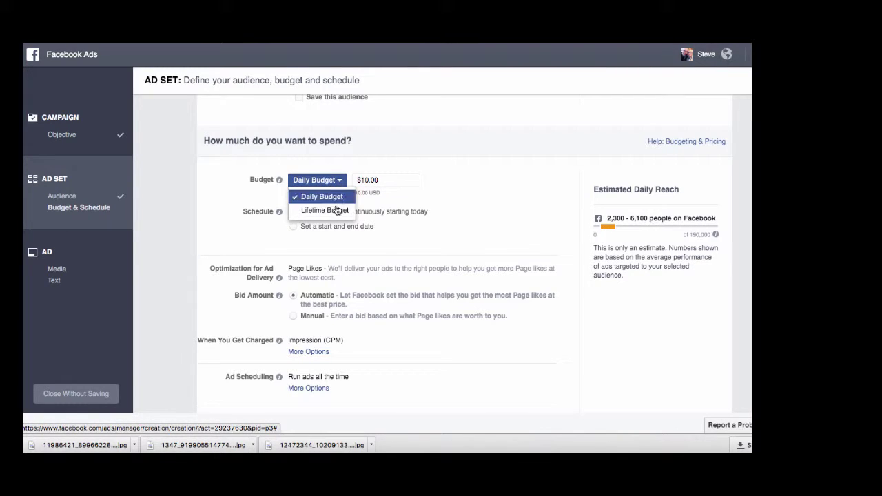
pyautogui.click(459, 212)
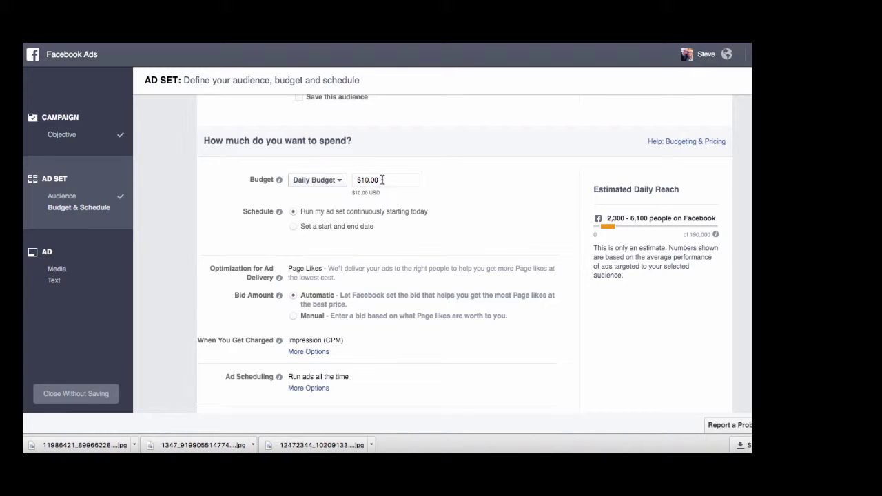
pyautogui.click(294, 227)
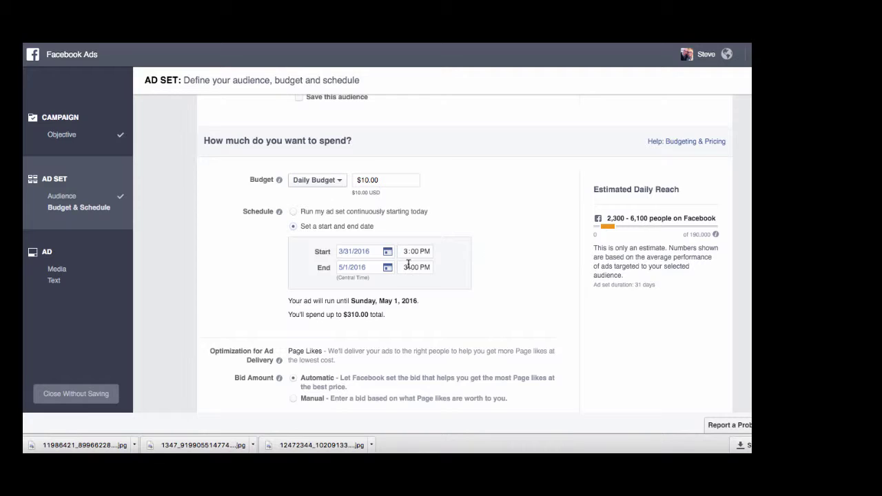
pyautogui.click(387, 269)
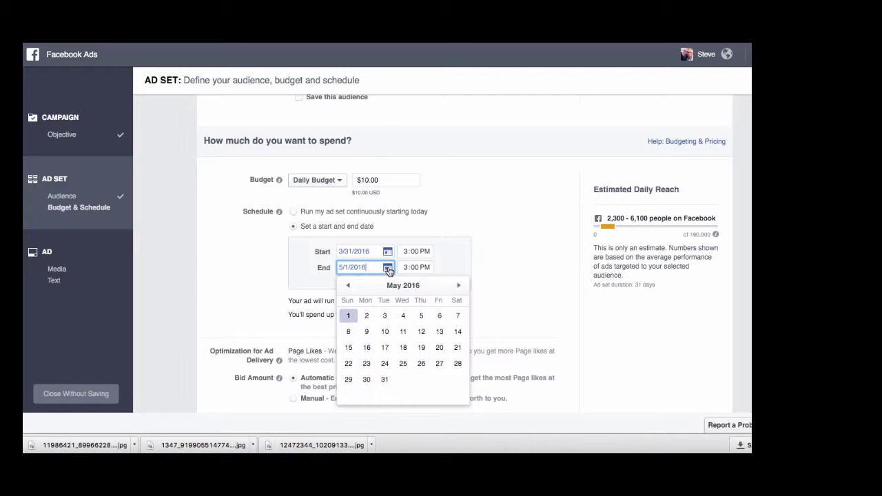
pyautogui.click(347, 286)
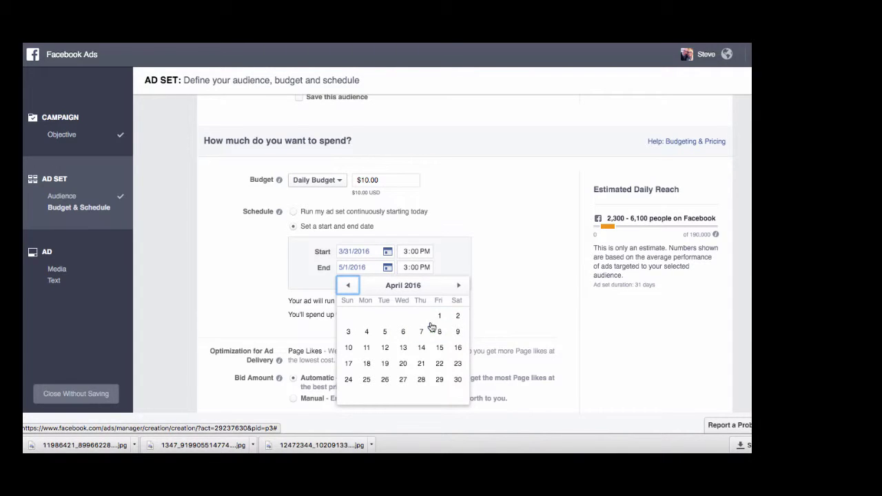
# - Switch the ad set to a lifetime budget and set the amount to $10.00
pyautogui.click(339, 180)
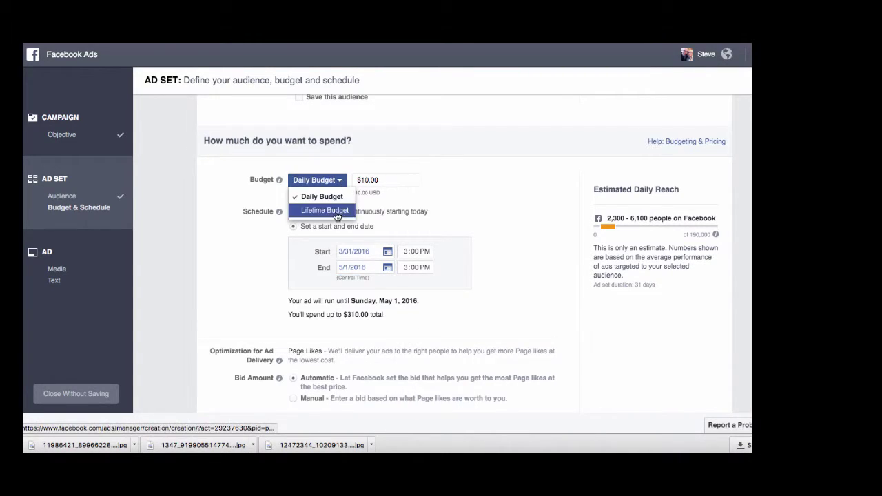
pyautogui.click(334, 211)
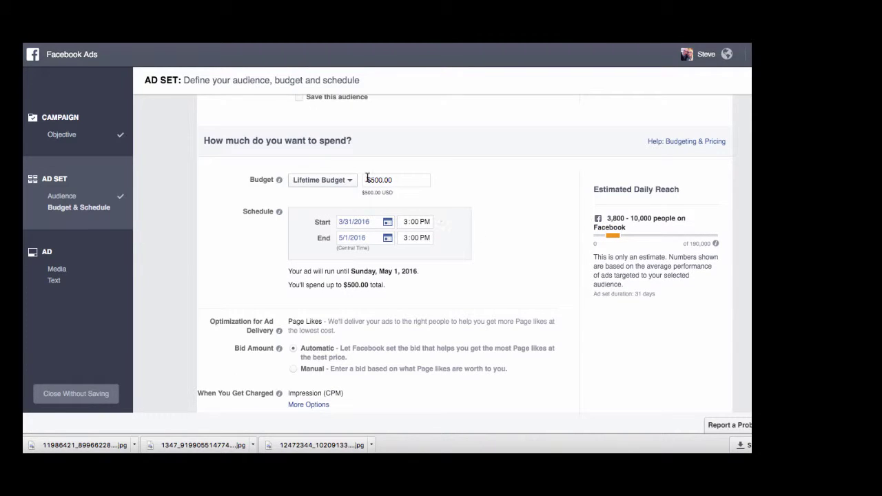
pyautogui.click(401, 181)
pyautogui.press('BackSpace')
pyautogui.press('BackSpace')
pyautogui.press('BackSpace')
pyautogui.press('BackSpace')
pyautogui.press('BackSpace')
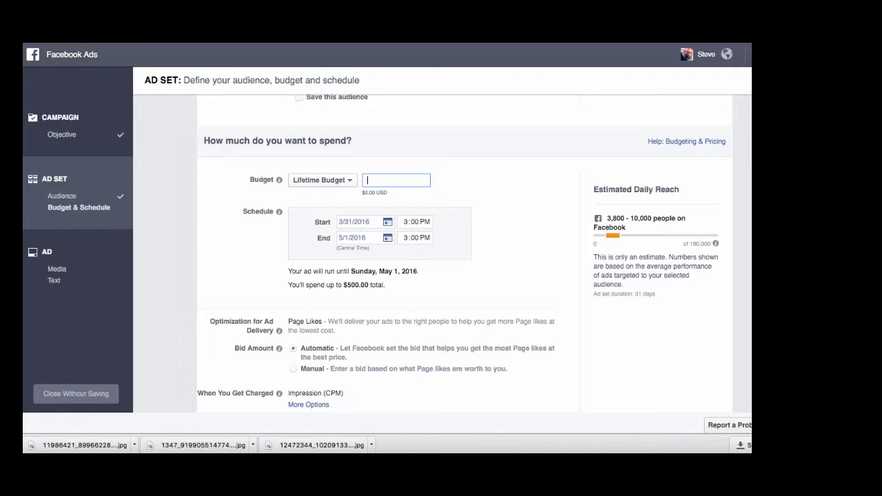
pyautogui.write('10')
pyautogui.click(459, 213)
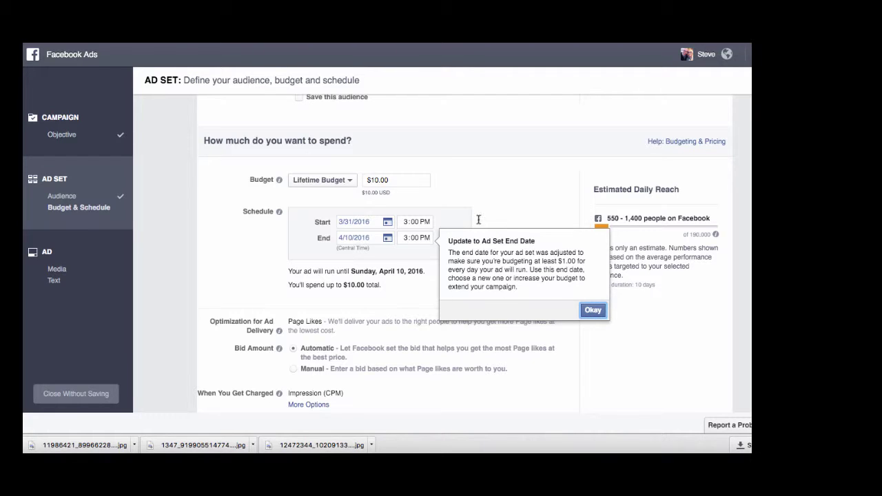
# - Acknowledge the end date adjustment notice and set the ad set's end date to April 6, 2016
pyautogui.click(593, 310)
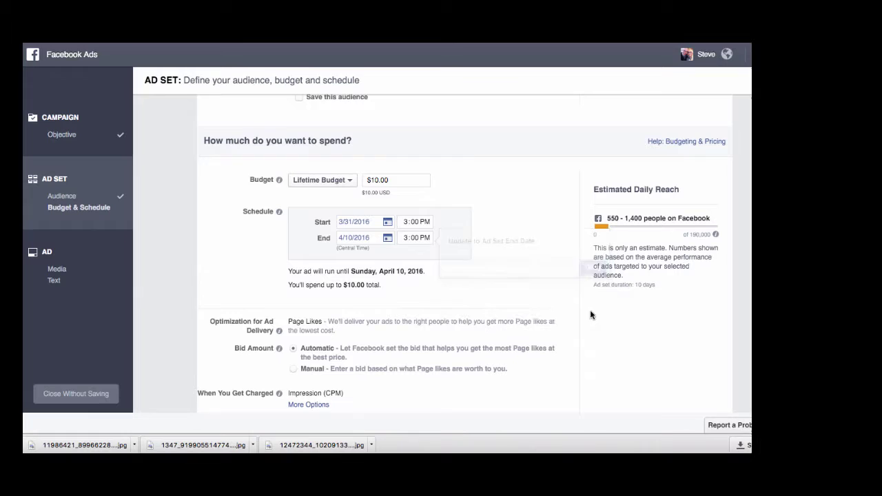
pyautogui.click(388, 238)
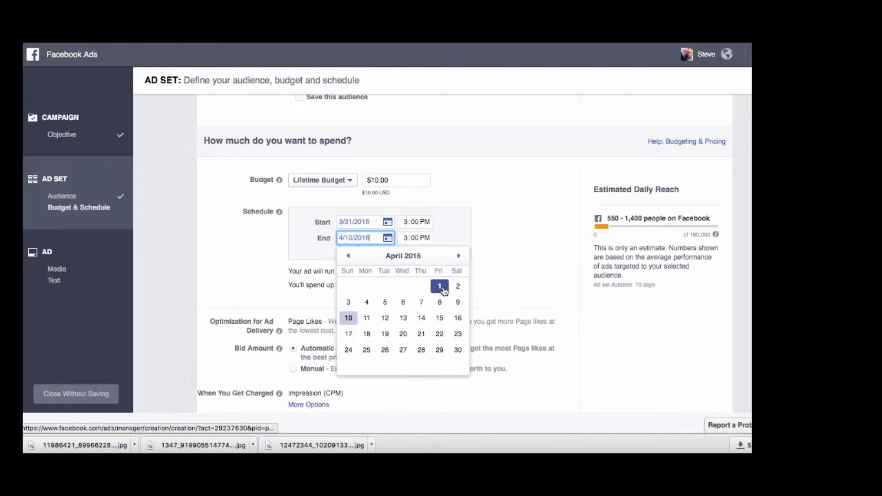
pyautogui.click(403, 303)
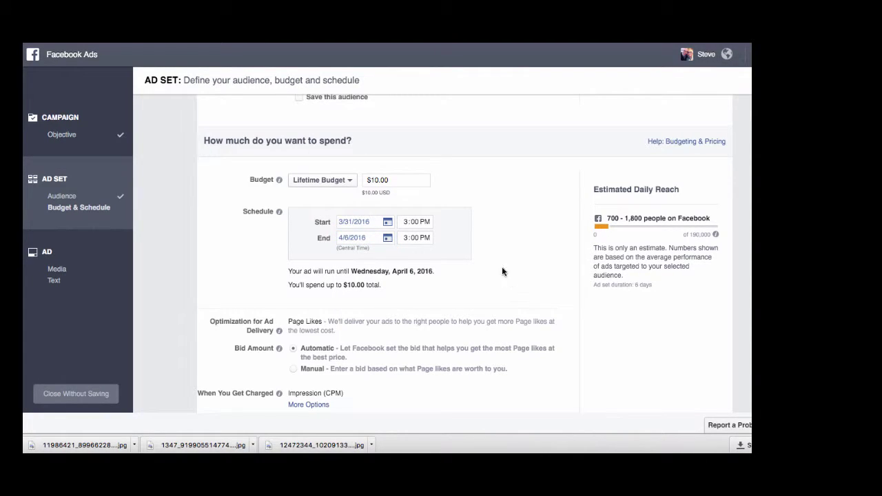
# - Switch the ad set's bid amount to manual, keeping the suggested bid of $0.02 per Page like
pyautogui.scroll(-1, 506, 281)
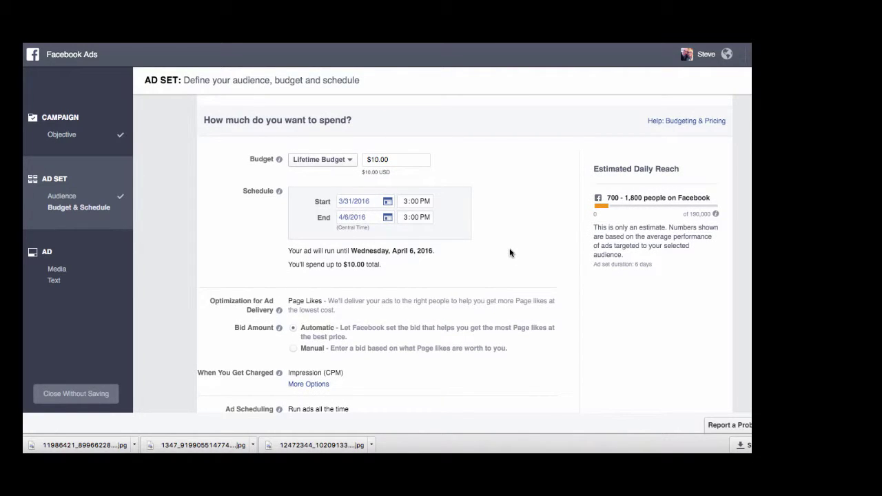
pyautogui.scroll(-3, 555, 294)
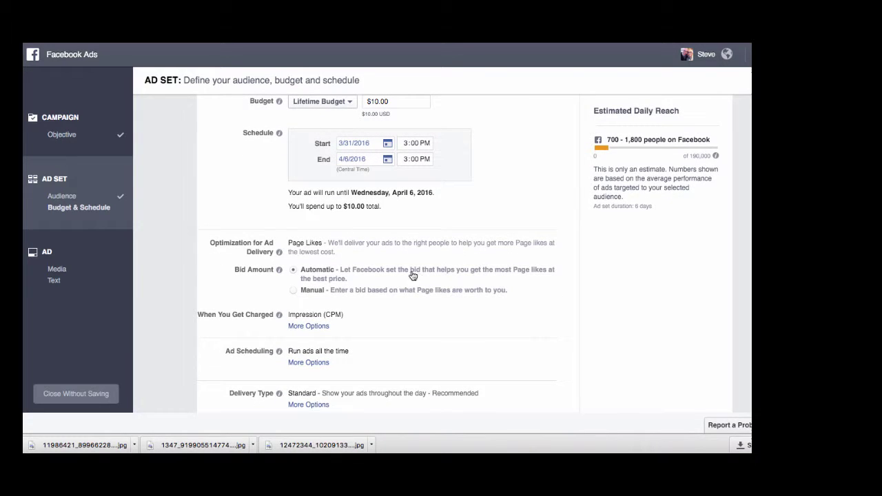
pyautogui.scroll(-1, 484, 294)
pyautogui.scroll(1, 484, 294)
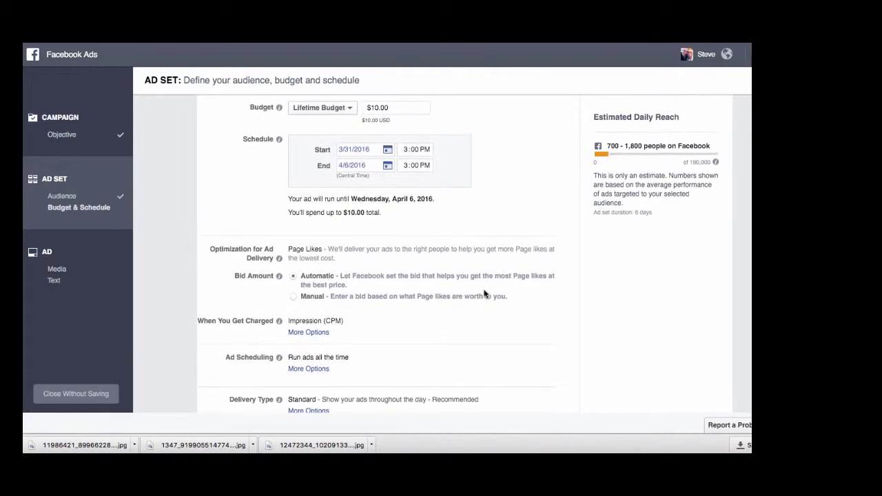
pyautogui.scroll(3, 484, 294)
pyautogui.scroll(-2, 484, 294)
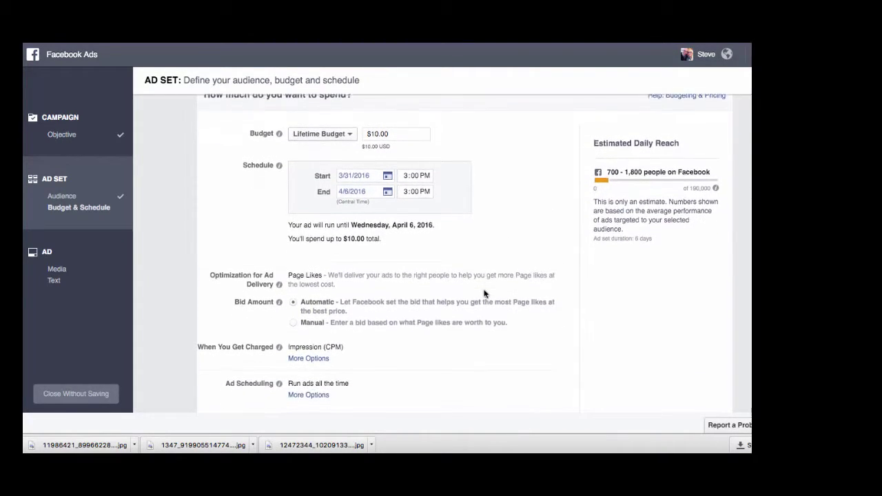
pyautogui.scroll(-1, 484, 294)
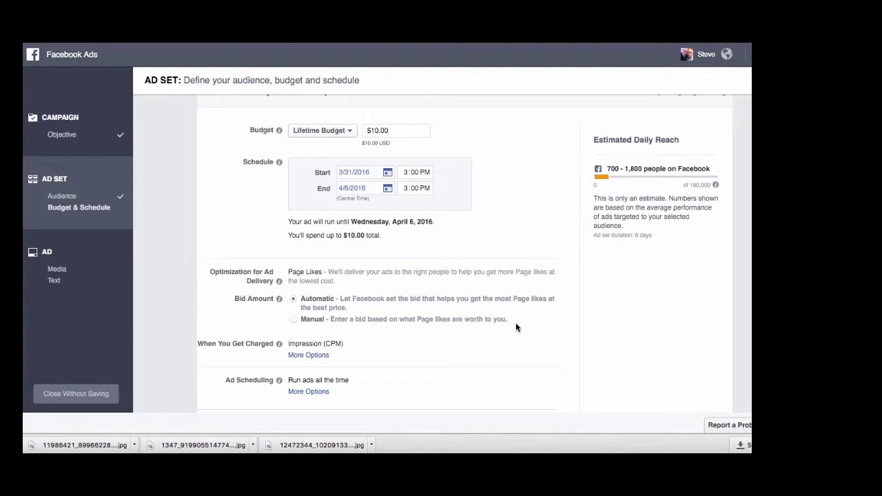
pyautogui.scroll(-1, 515, 323)
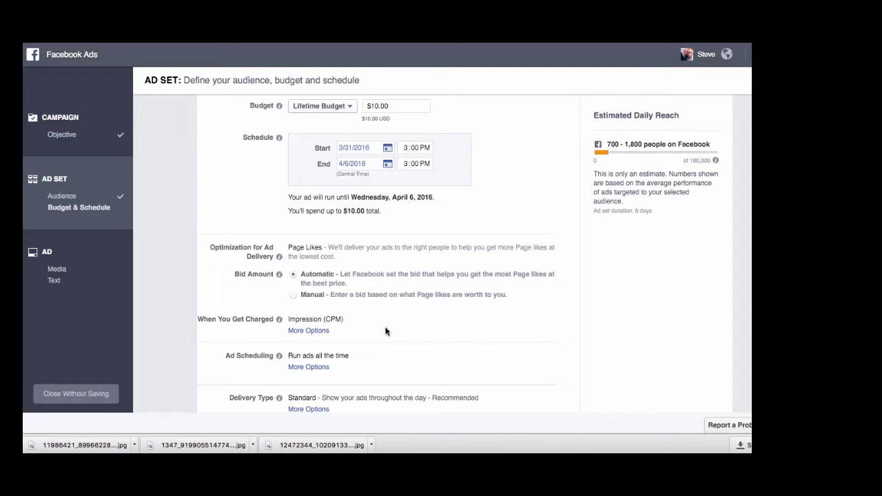
pyautogui.click(293, 296)
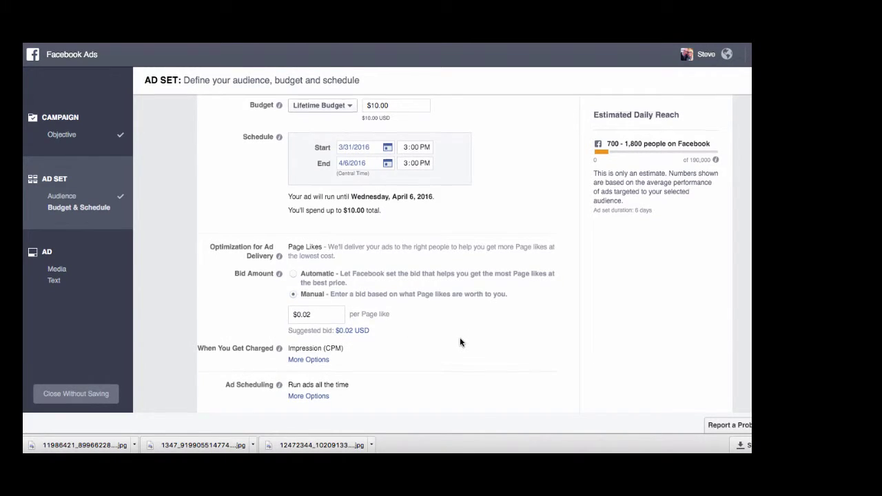
# - Change when the ad set gets charged to Page Like
pyautogui.scroll(-2, 461, 341)
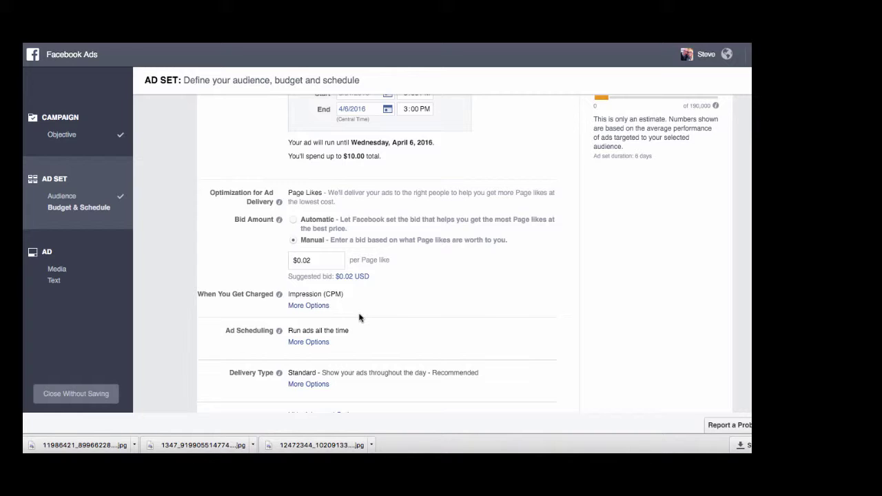
pyautogui.click(307, 306)
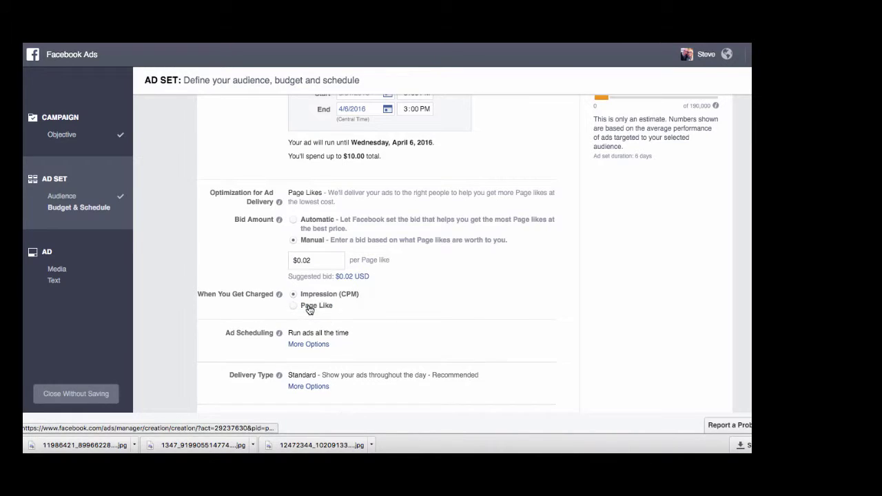
pyautogui.click(296, 312)
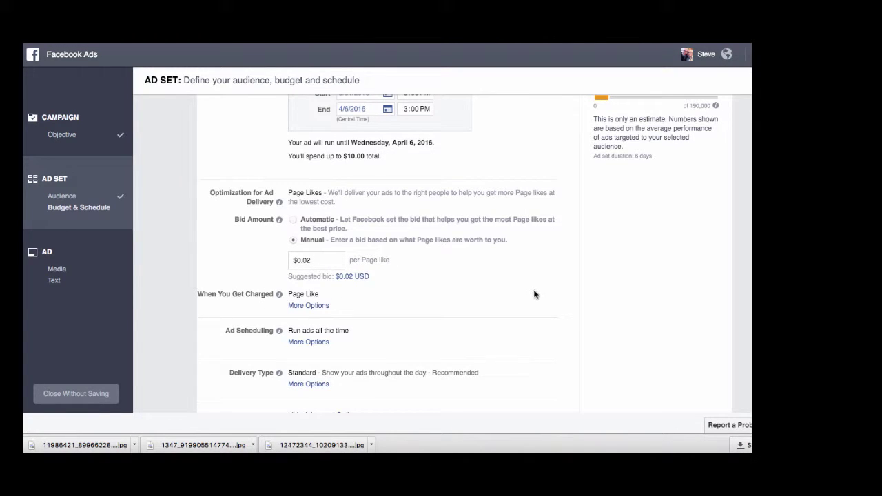
# - Rename the ad set as "ITALY Survivorz page likes - 23-24"
pyautogui.scroll(2, 534, 295)
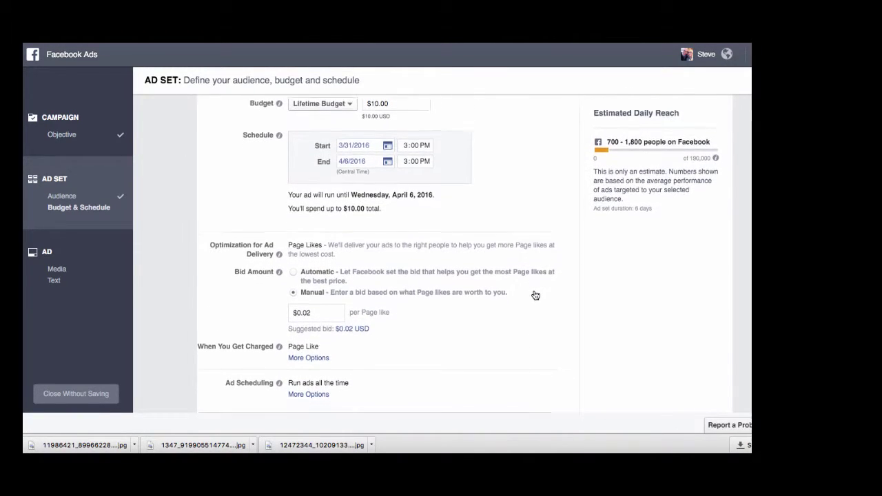
pyautogui.scroll(-3, 536, 295)
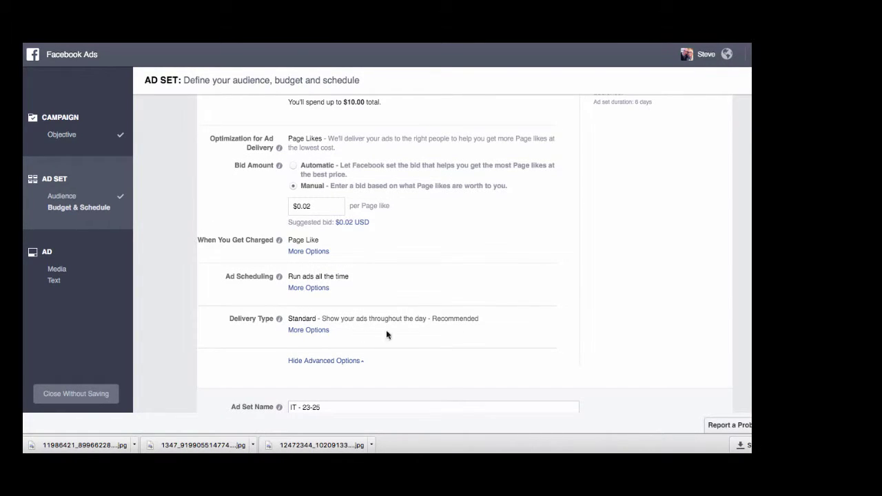
pyautogui.scroll(-1, 518, 341)
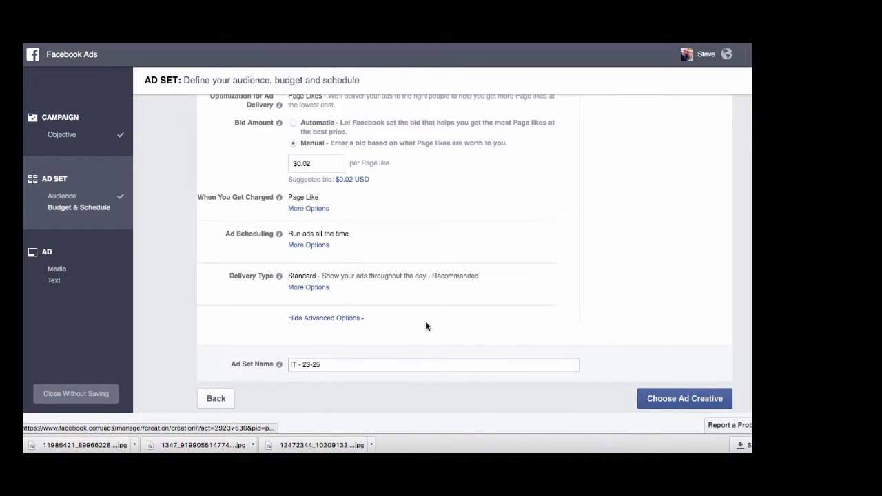
pyautogui.scroll(-1, 493, 326)
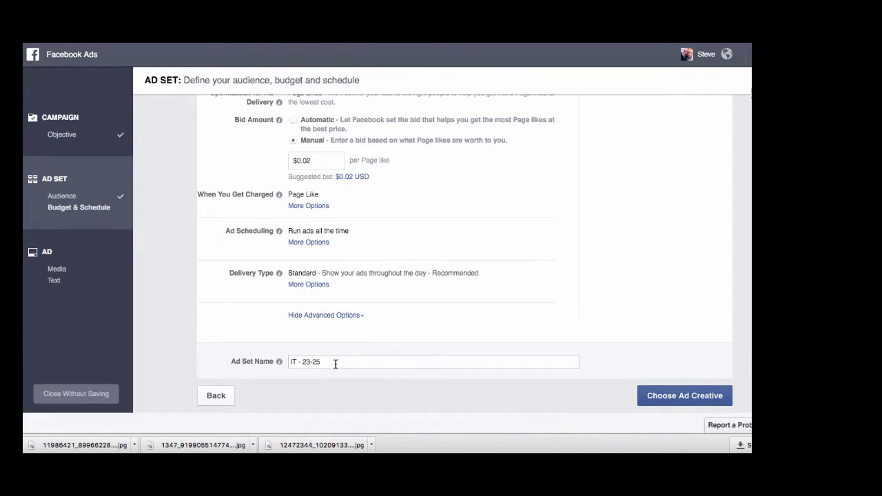
pyautogui.click(299, 361)
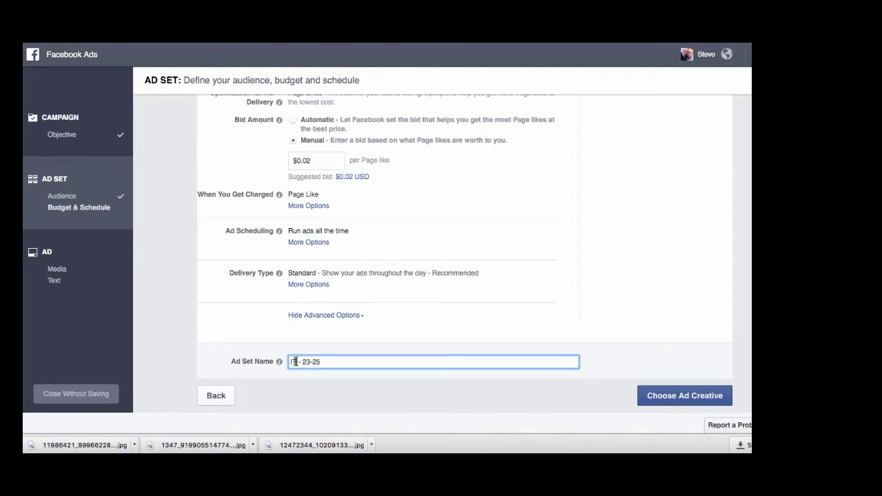
pyautogui.write('AL')
pyautogui.write('Y')
pyautogui.write(' S')
pyautogui.write('urviv')
pyautogui.write('orz pag')
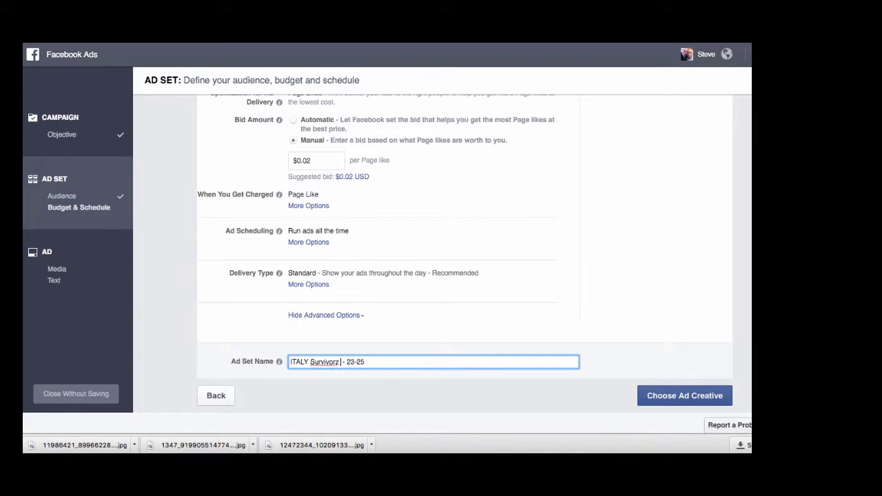
pyautogui.write('e likes')
pyautogui.click(410, 362)
pyautogui.press('BackSpace')
pyautogui.write('4')
# - Review the ad set's location, age range, language, detailed targeting, connections, budget and schedule against its name
pyautogui.scroll(10, 475, 303)
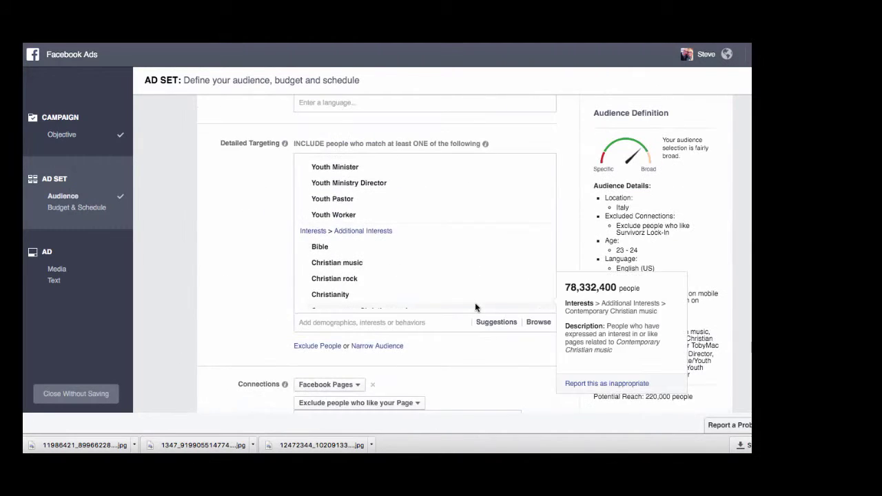
pyautogui.scroll(5, 479, 297)
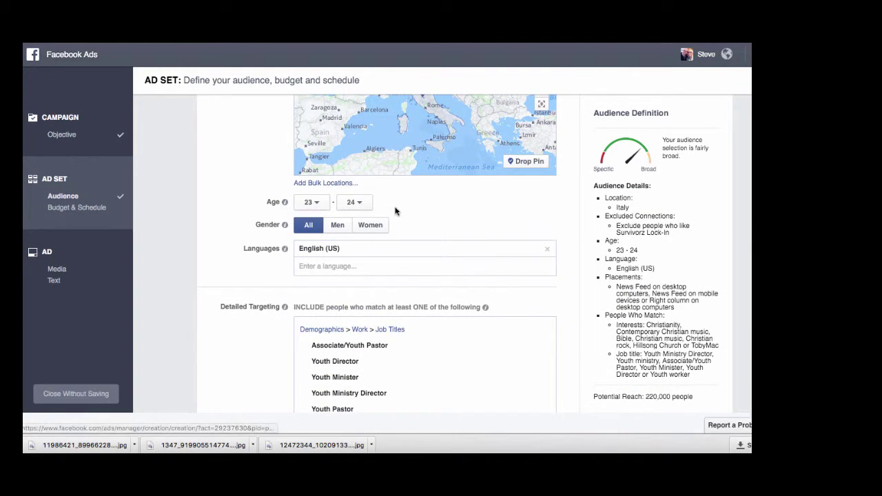
pyautogui.scroll(-15, 561, 301)
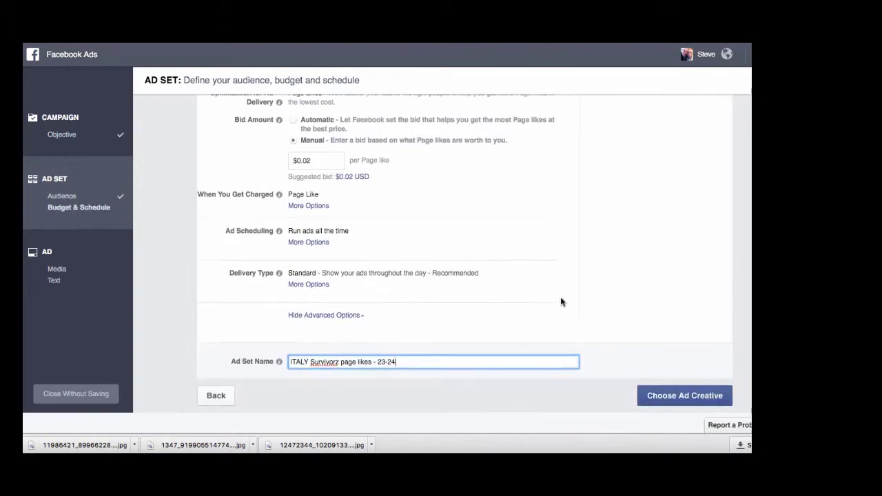
pyautogui.scroll(5, 561, 302)
pyautogui.scroll(-5, 561, 301)
pyautogui.scroll(5, 561, 301)
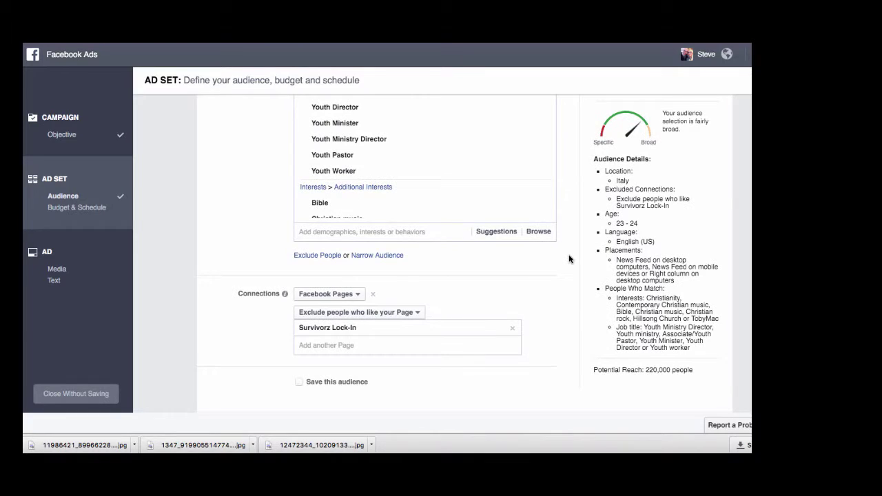
pyautogui.scroll(8, 568, 259)
pyautogui.scroll(-3, 569, 258)
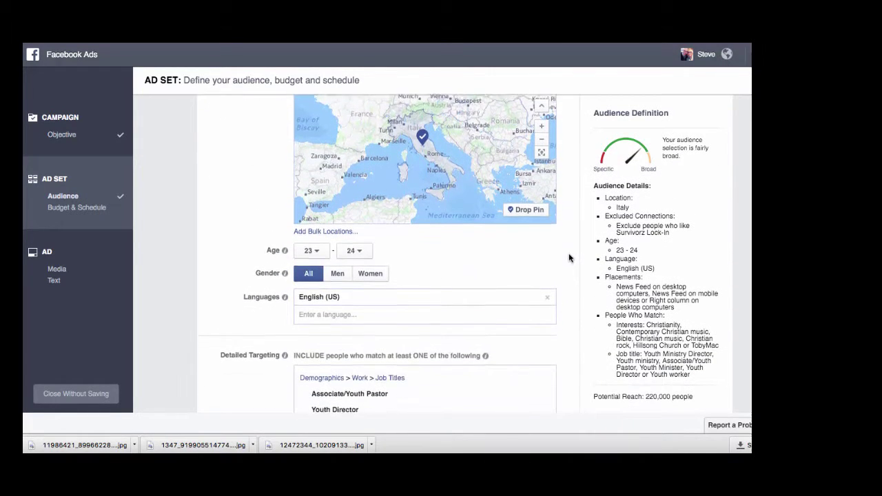
pyautogui.scroll(-5, 574, 284)
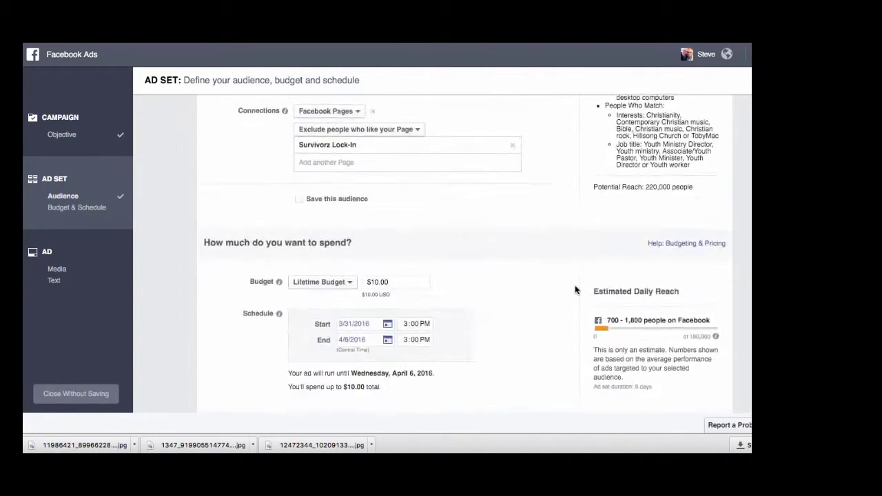
pyautogui.scroll(-10, 575, 290)
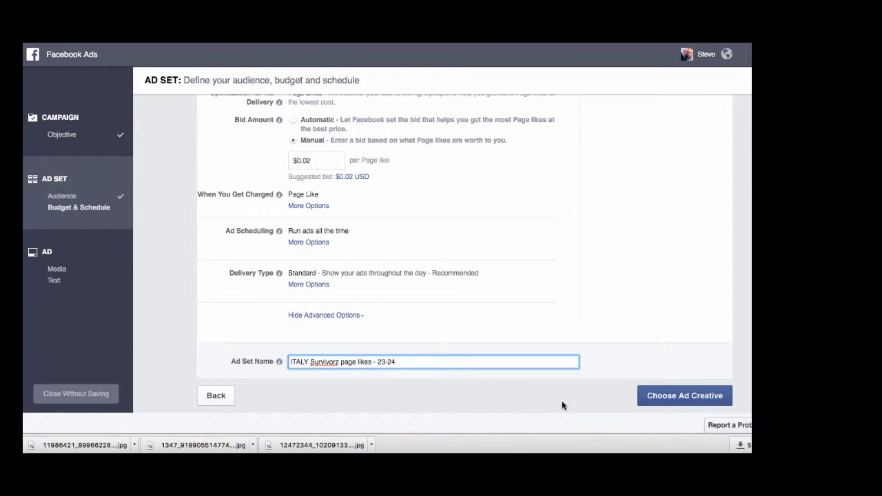
# - Try to proceed to choosing the ad creative and examine the error reported for the budget
pyautogui.click(672, 398)
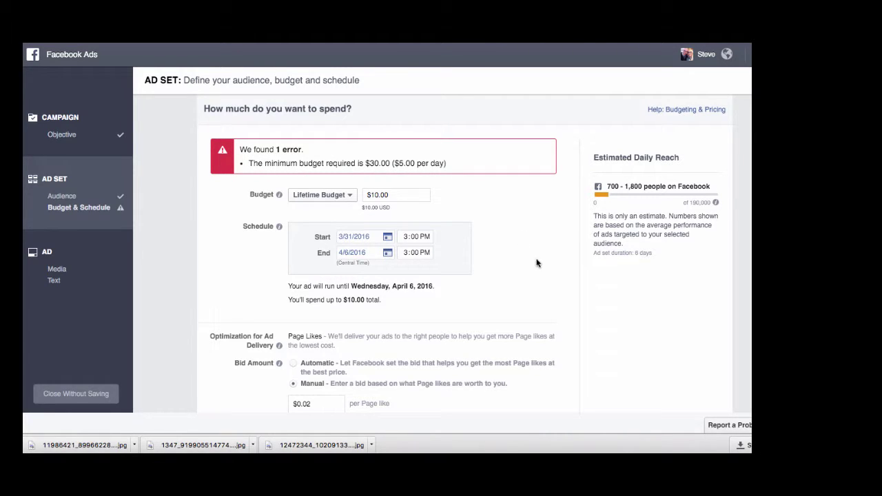
pyautogui.scroll(-1, 541, 267)
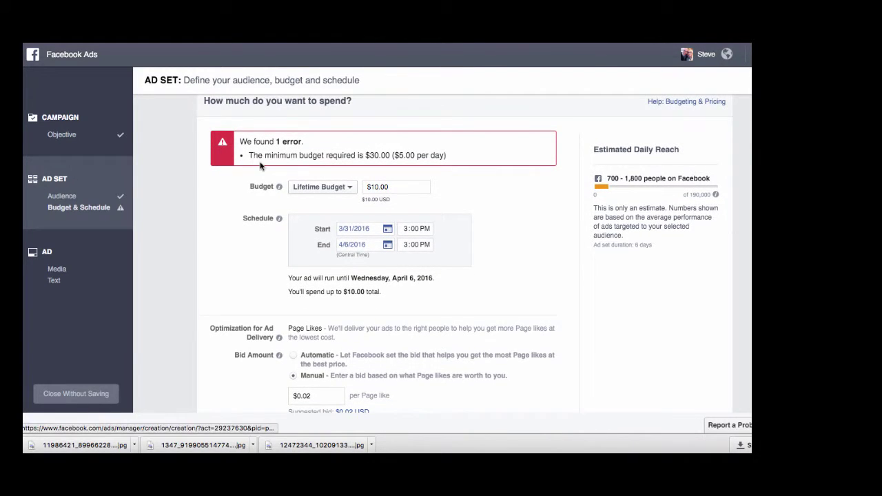
pyautogui.scroll(-1, 532, 248)
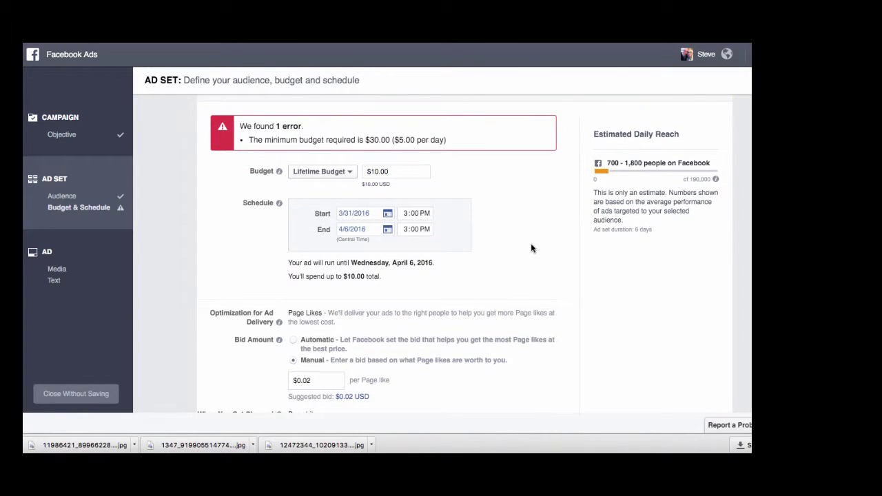
pyautogui.scroll(-1, 532, 248)
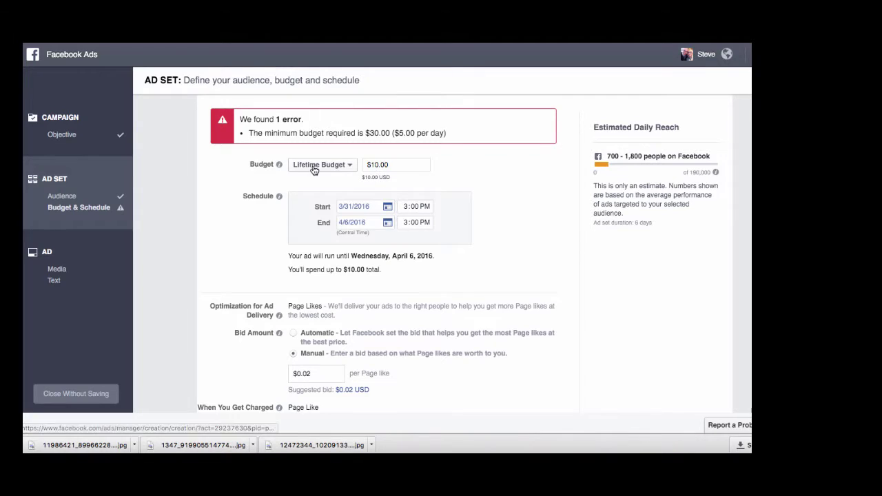
# - Switch the ad set to a daily budget and set the amount to $5.00
pyautogui.click(351, 168)
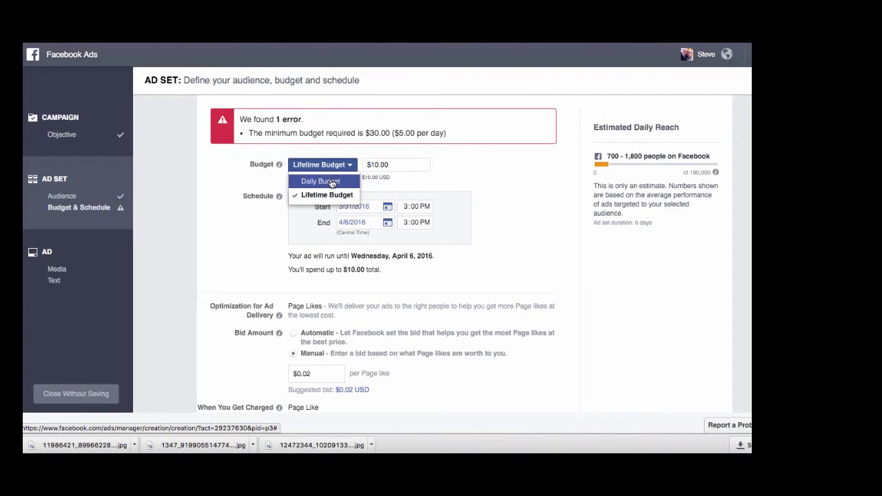
pyautogui.click(332, 182)
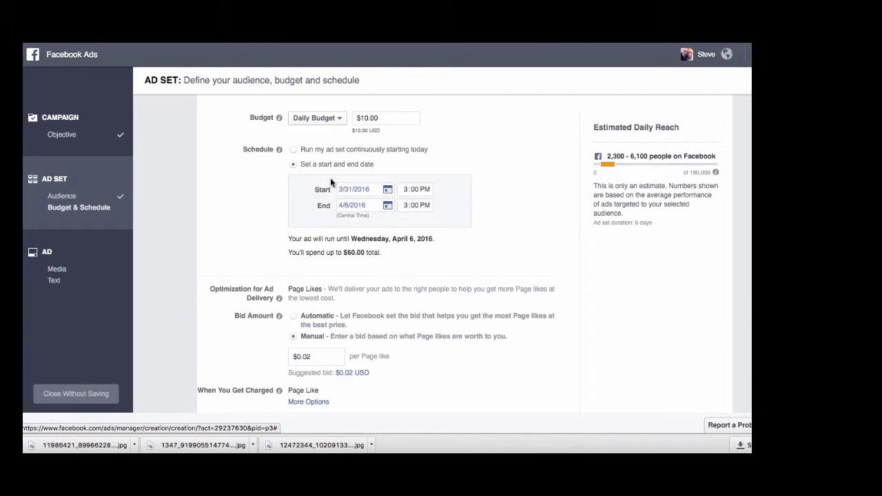
pyautogui.click(390, 118)
pyautogui.press('BackSpace')
pyautogui.press('BackSpace')
pyautogui.press('BackSpace')
pyautogui.press('BackSpace')
pyautogui.press('BackSpace')
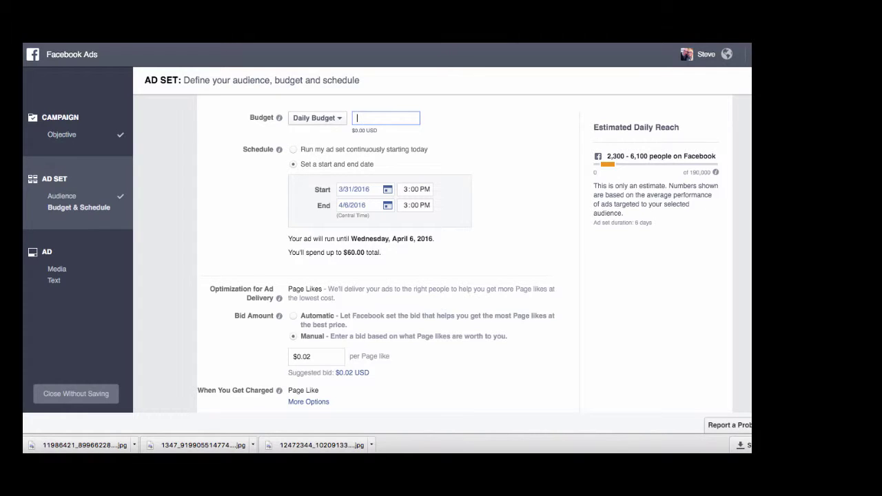
pyautogui.write('5')
pyautogui.click(499, 153)
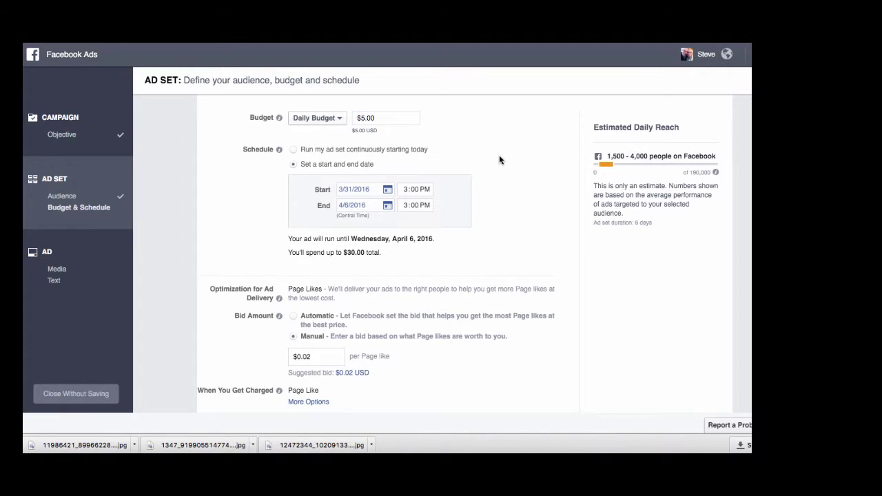
# - Set the ad set's schedule to end on 4/2/2016
pyautogui.click(388, 206)
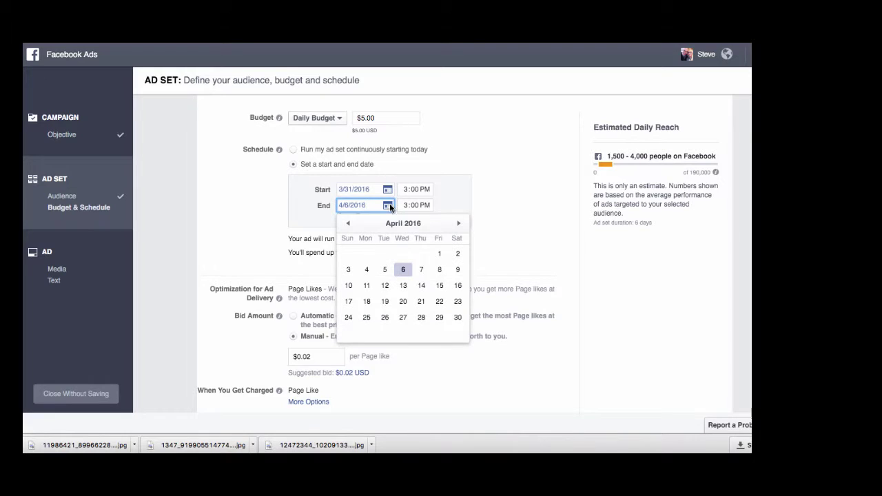
pyautogui.click(457, 255)
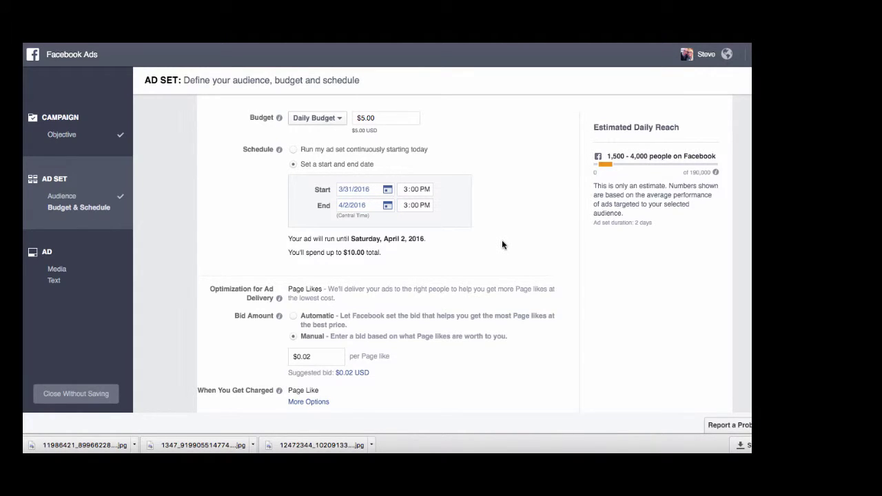
pyautogui.scroll(-1, 503, 244)
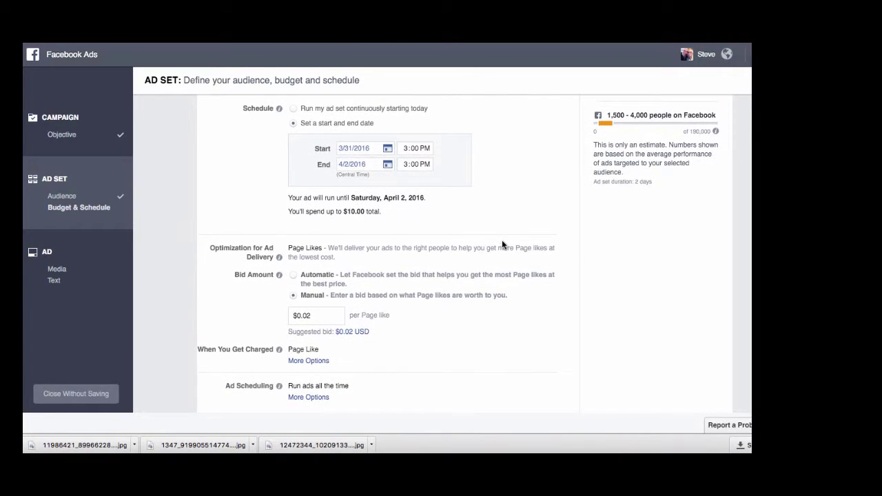
pyautogui.scroll(1, 501, 241)
pyautogui.scroll(-1, 502, 241)
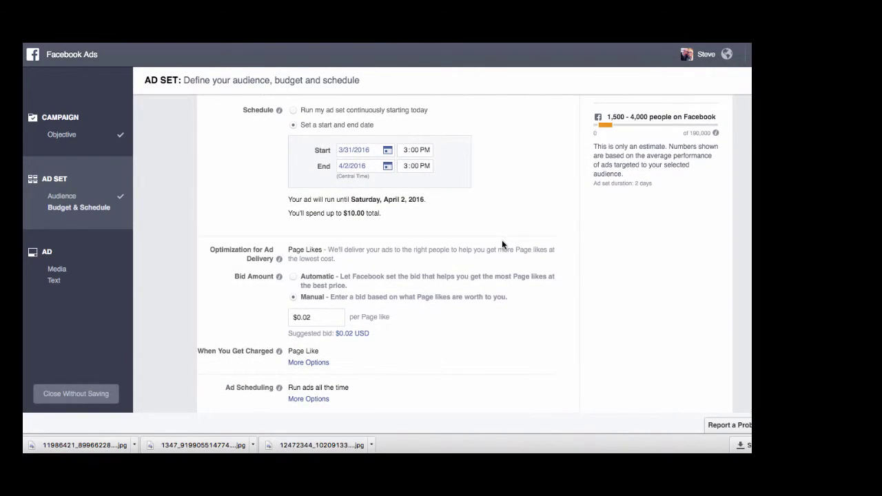
pyautogui.scroll(2, 505, 259)
pyautogui.scroll(-2, 505, 259)
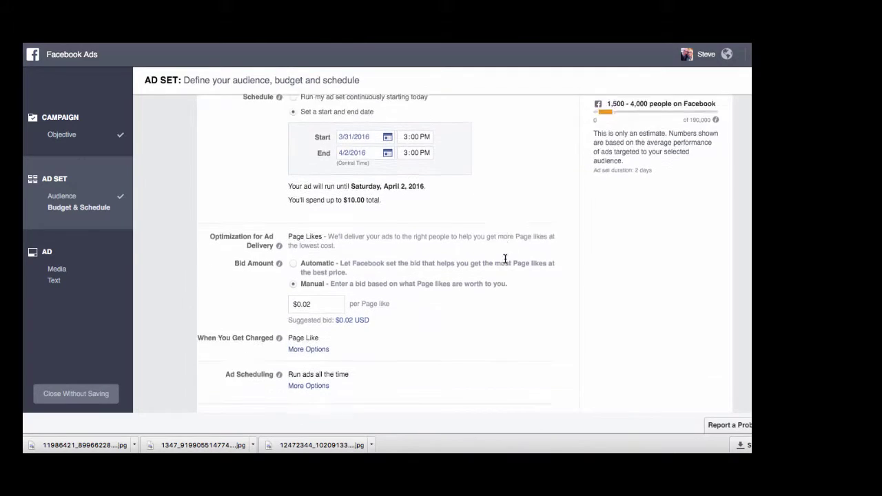
# - Review the ad set's location, age range, targeting, connections, daily budget, schedule, bid and delivery settings
pyautogui.scroll(-2, 505, 259)
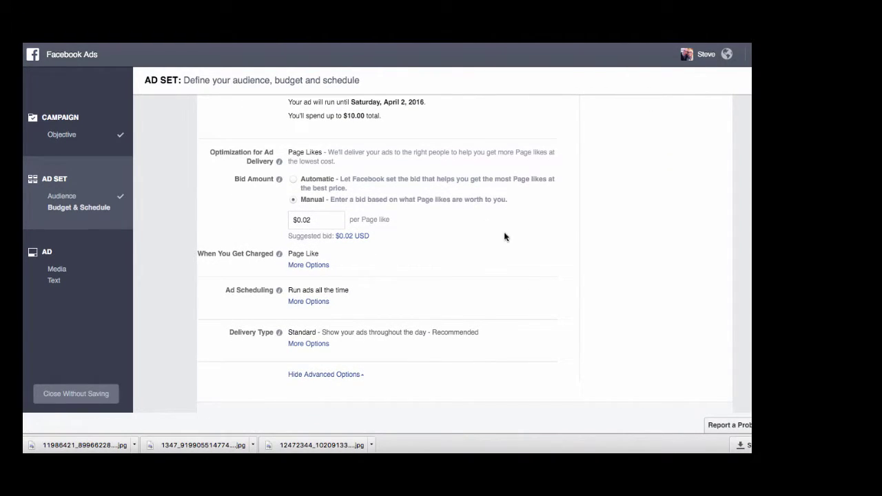
pyautogui.scroll(-1, 543, 247)
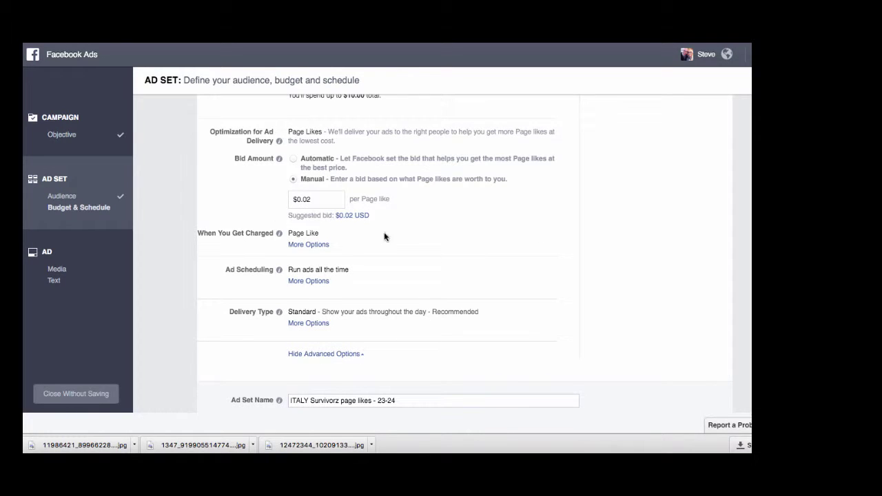
pyautogui.scroll(-2, 499, 260)
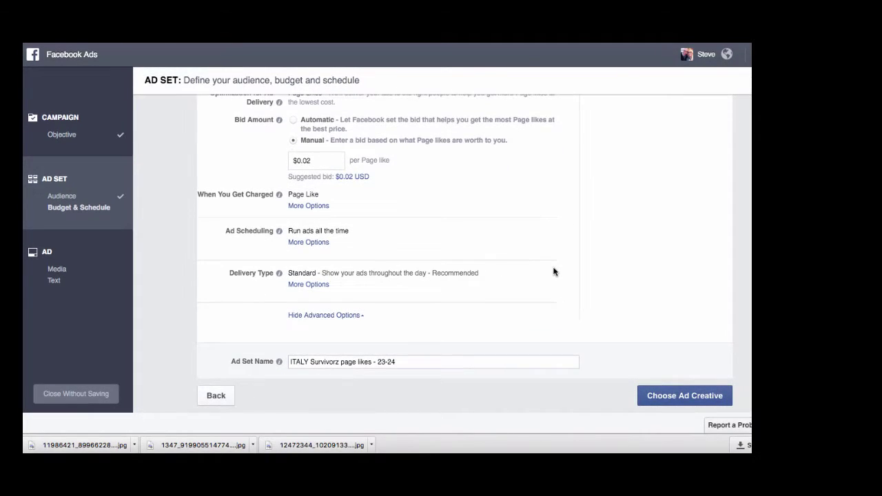
pyautogui.scroll(20, 554, 272)
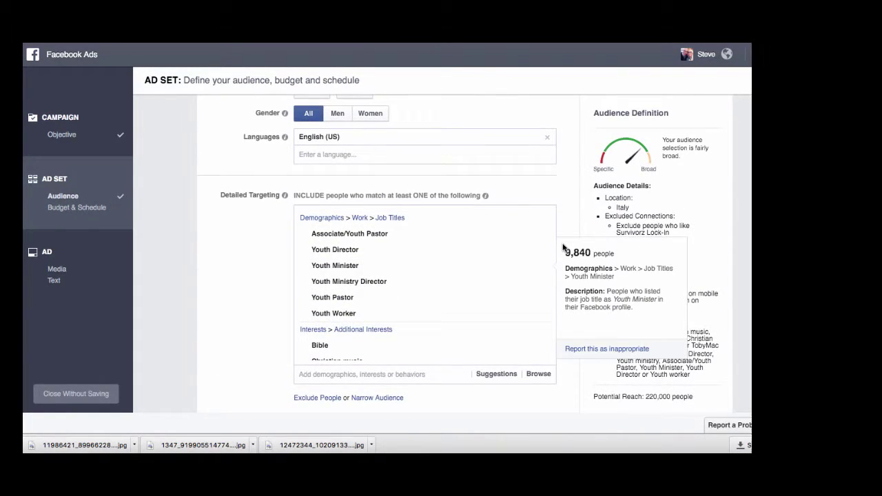
pyautogui.scroll(-5, 569, 188)
pyautogui.scroll(3, 571, 186)
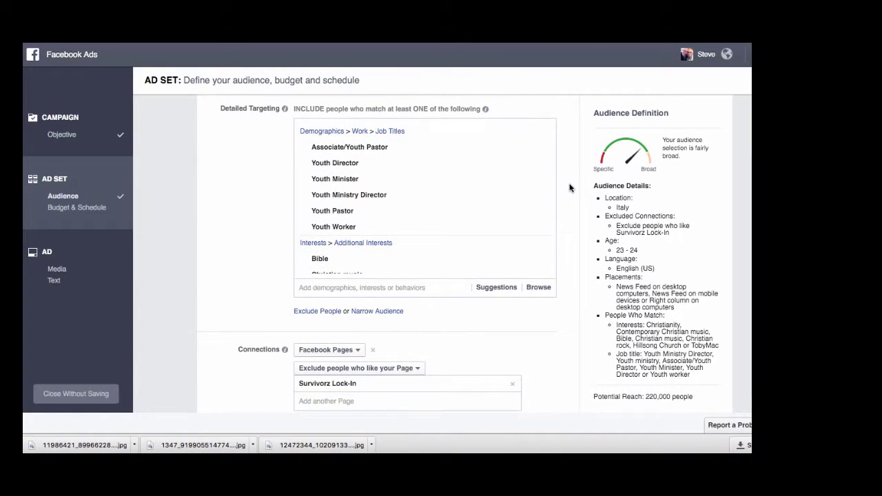
pyautogui.moveTo(474, 162)
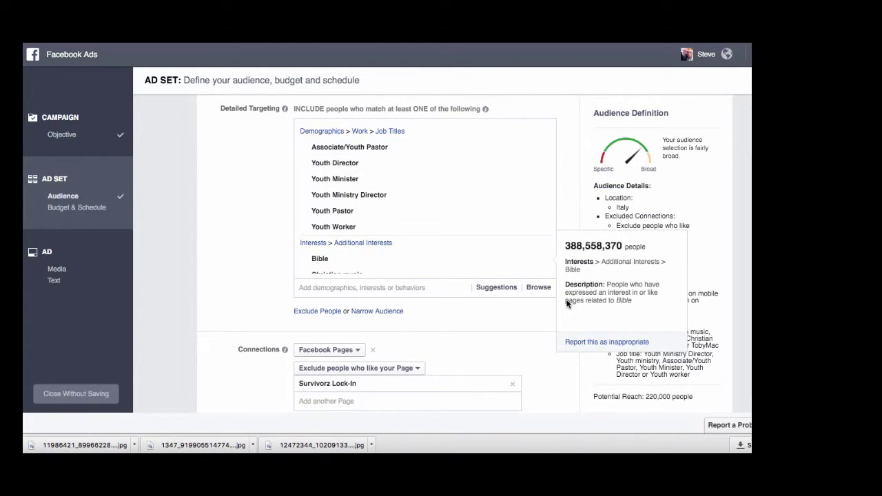
pyautogui.scroll(-5, 570, 384)
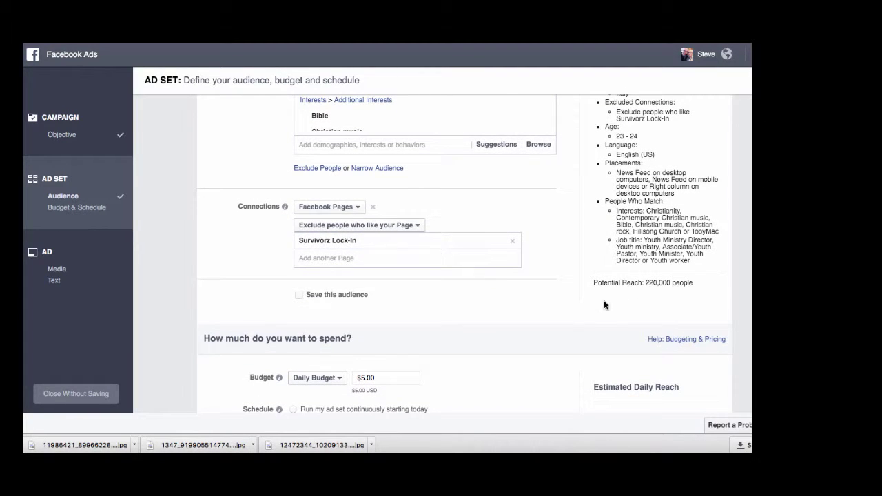
pyautogui.scroll(-4, 573, 300)
pyautogui.scroll(-5, 573, 300)
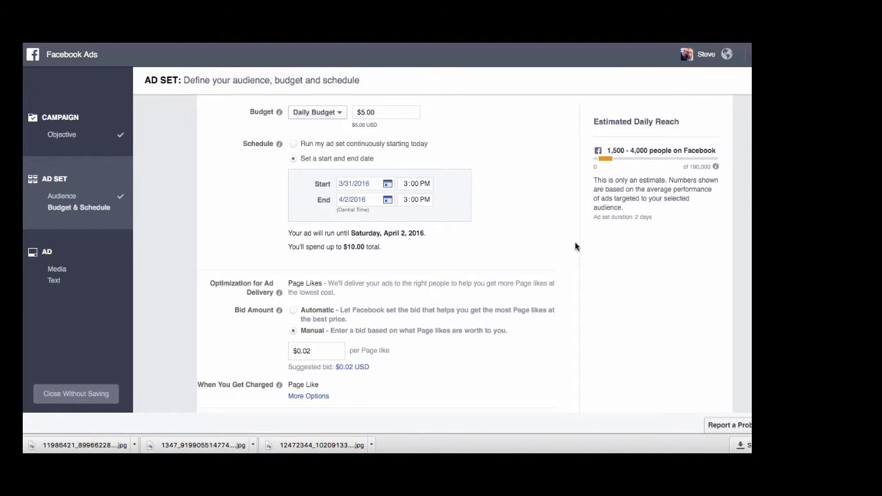
pyautogui.scroll(-1, 575, 246)
pyautogui.scroll(2, 576, 246)
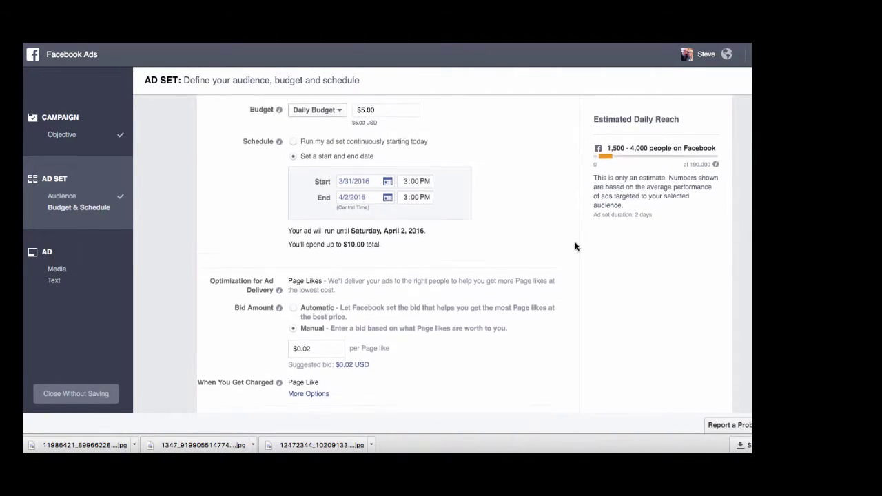
pyautogui.scroll(4, 575, 246)
pyautogui.scroll(-6, 575, 246)
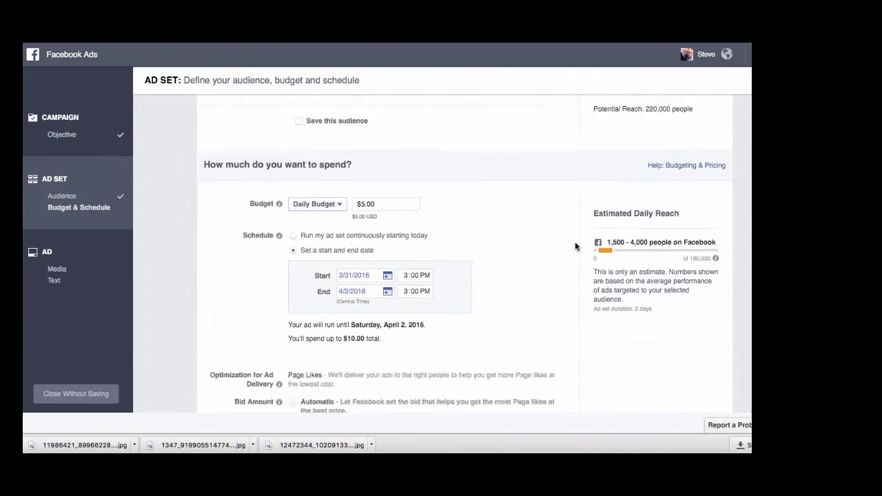
pyautogui.scroll(10, 575, 246)
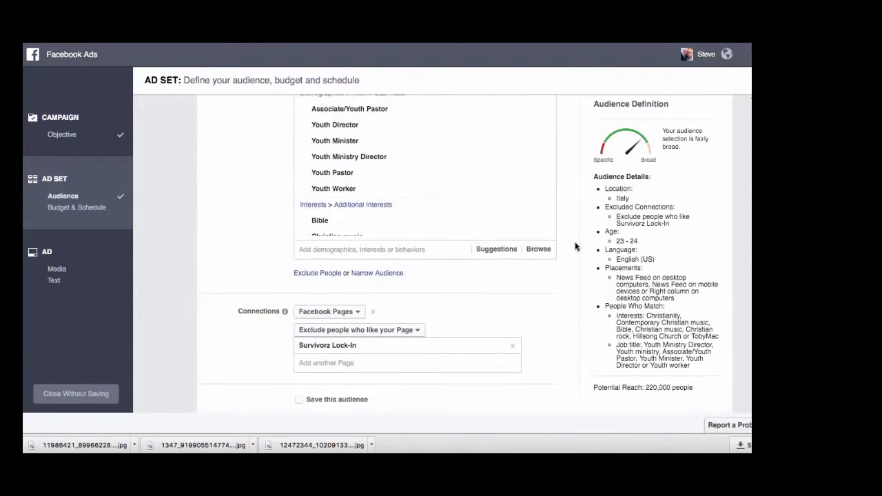
pyautogui.scroll(5, 576, 246)
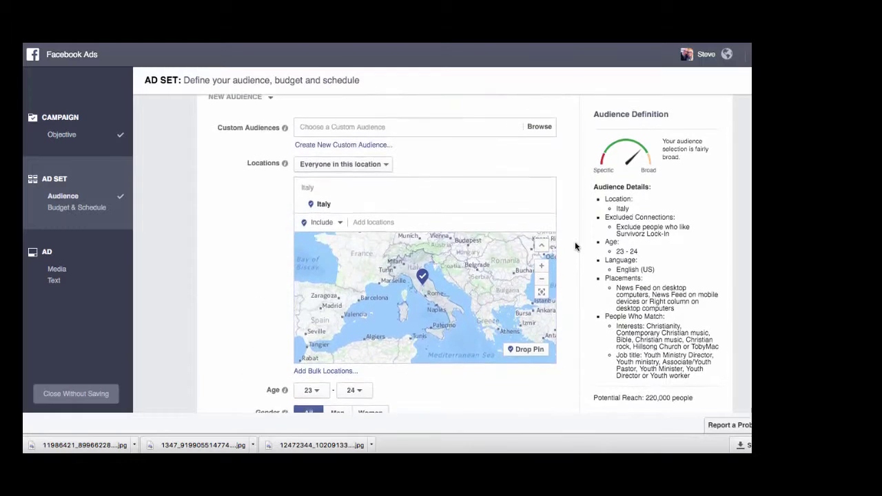
pyautogui.scroll(-8, 575, 246)
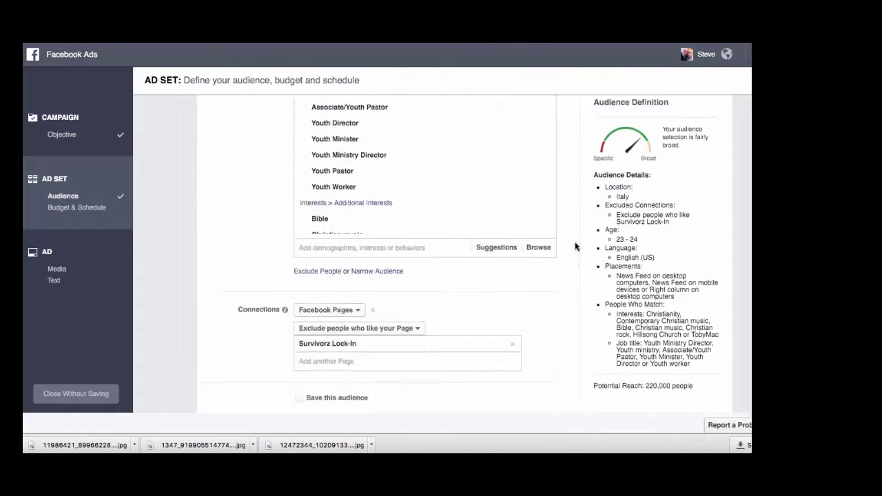
pyautogui.scroll(-3, 575, 246)
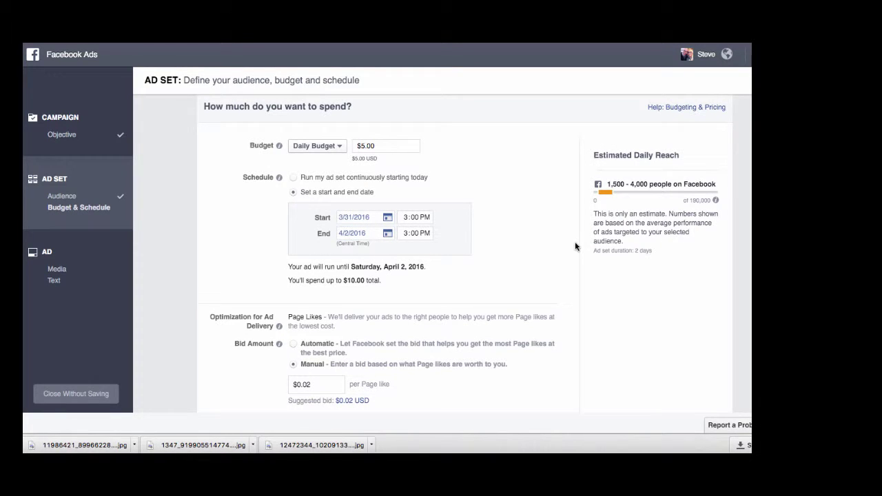
pyautogui.scroll(-3, 576, 246)
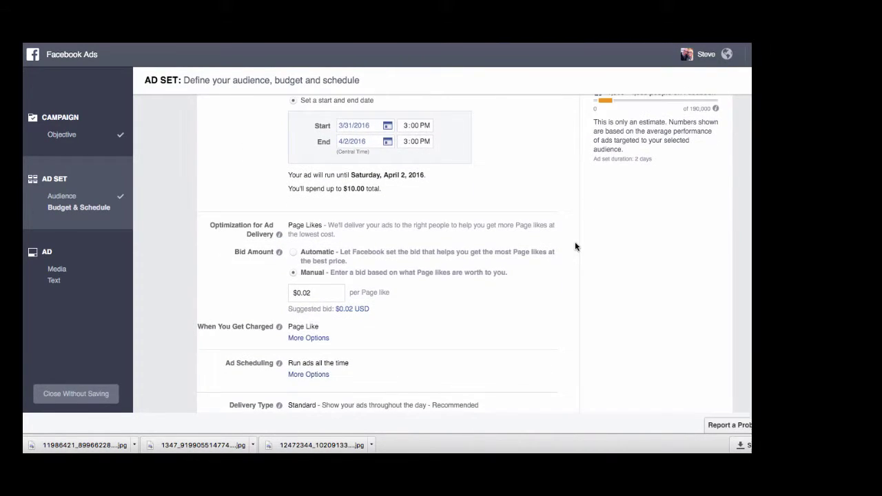
pyautogui.scroll(-4, 575, 246)
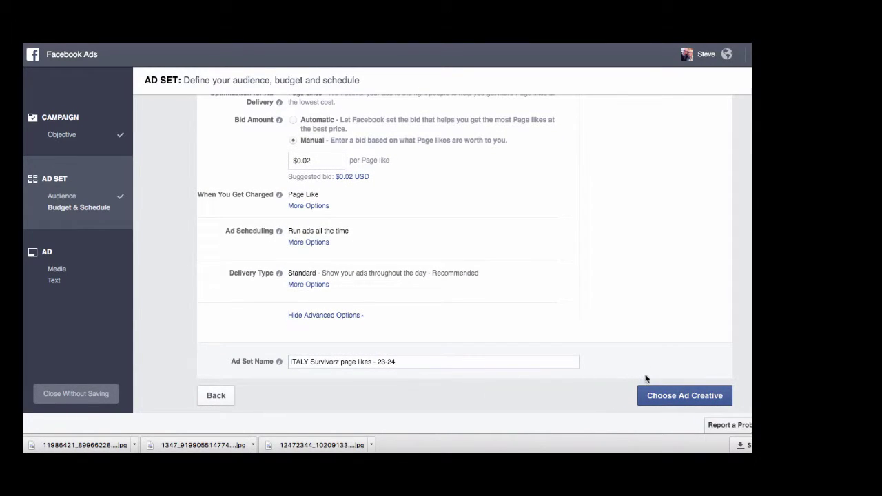
# - Proceed to choosing the ad creative and examine the ad's image, text and placement previews
pyautogui.click(679, 399)
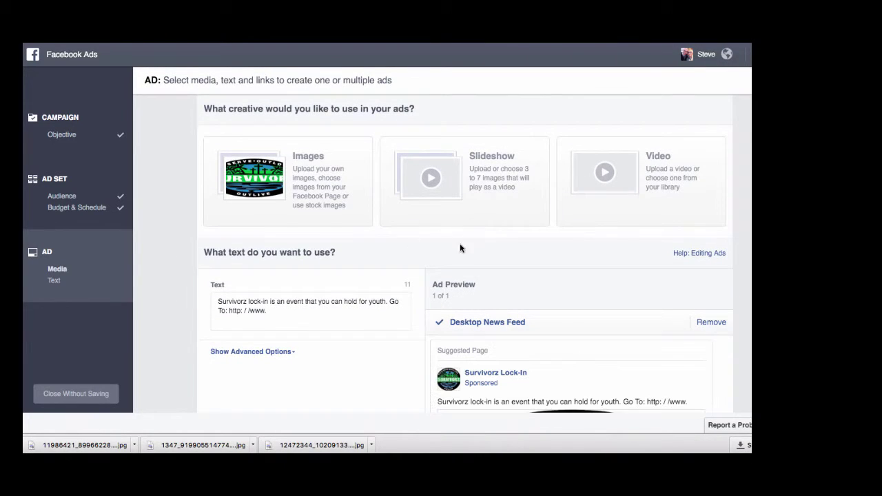
pyautogui.scroll(-2, 429, 250)
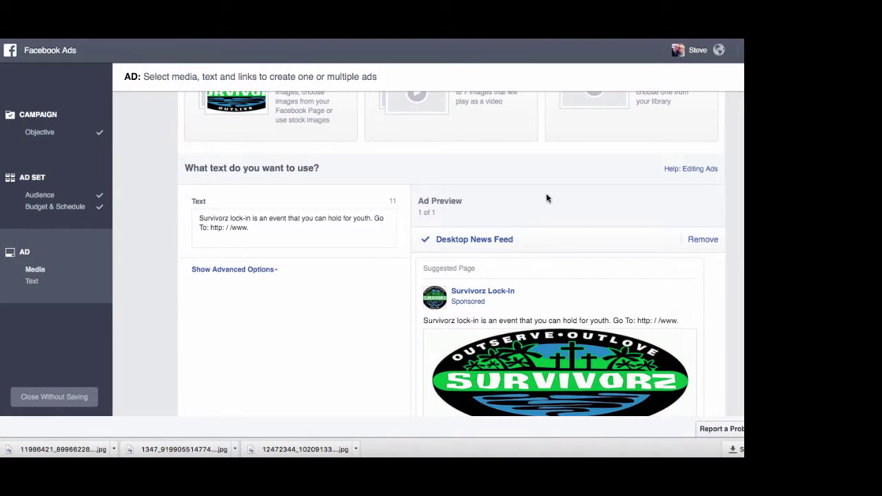
pyautogui.scroll(-5, 547, 197)
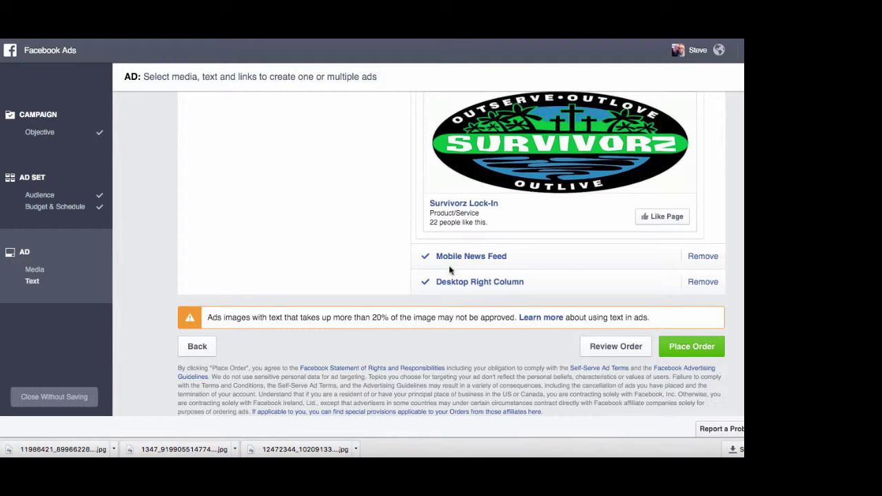
pyautogui.moveTo(578, 153)
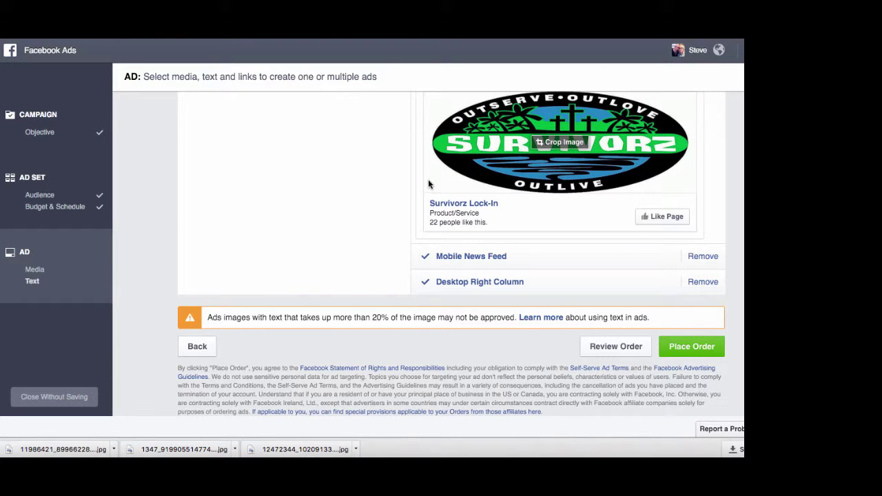
pyautogui.scroll(2, 412, 194)
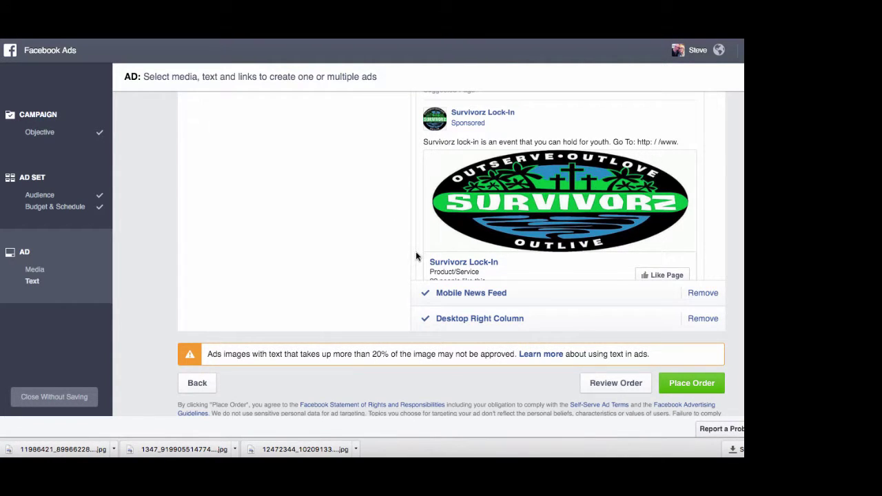
pyautogui.scroll(5, 415, 256)
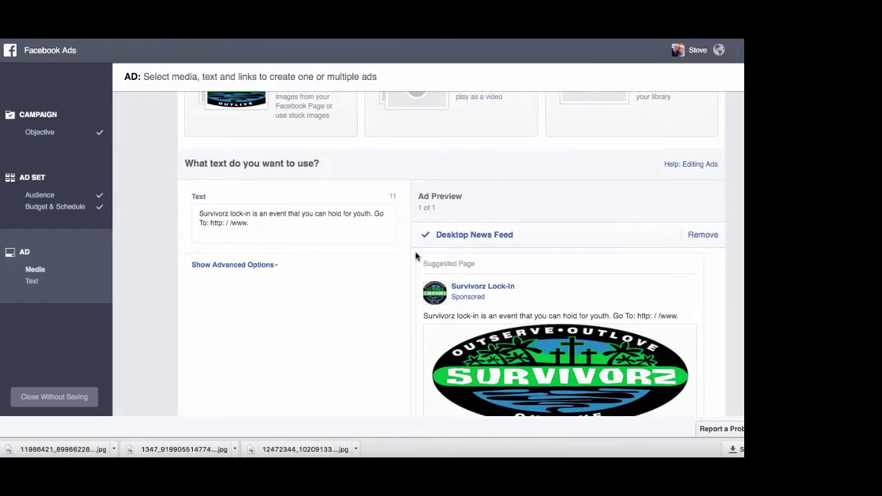
pyautogui.scroll(3, 415, 257)
pyautogui.scroll(-1, 415, 257)
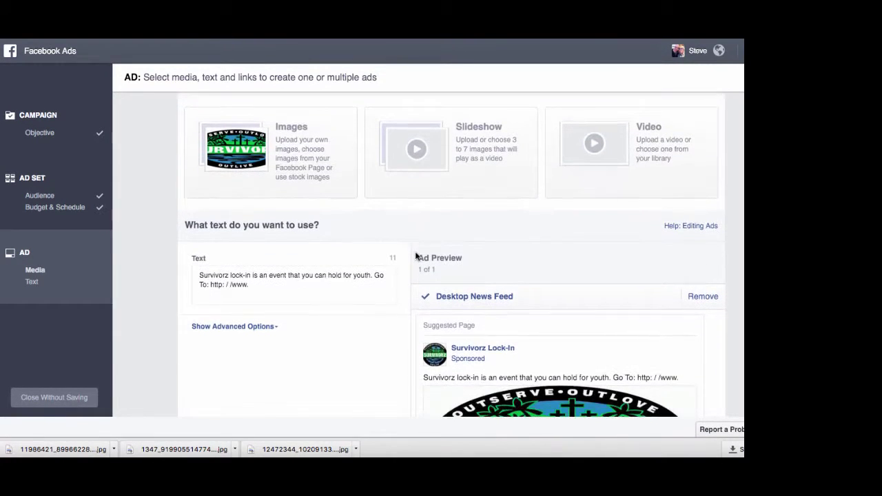
# - Replace the ad text with "Like us and download the Survivorz Lock-In!"
pyautogui.click(262, 288)
pyautogui.moveTo(262, 288); pyautogui.dragTo(192, 273)
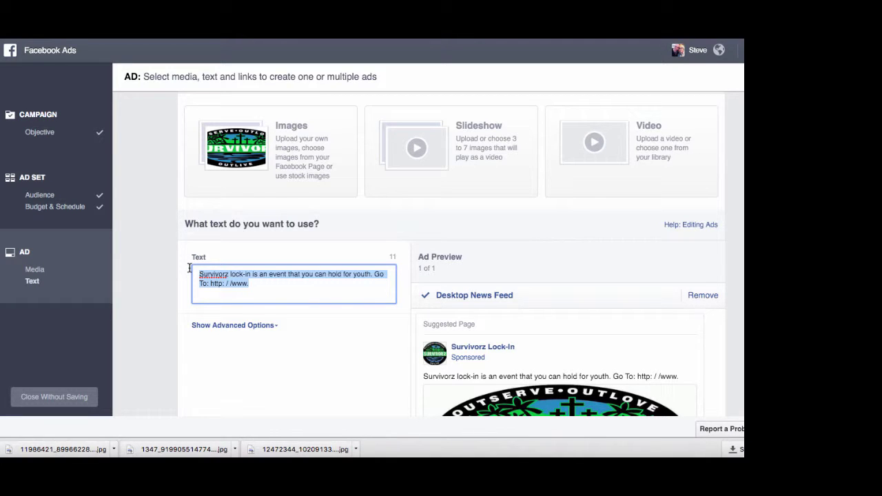
pyautogui.write('4')
pyautogui.write('ik')
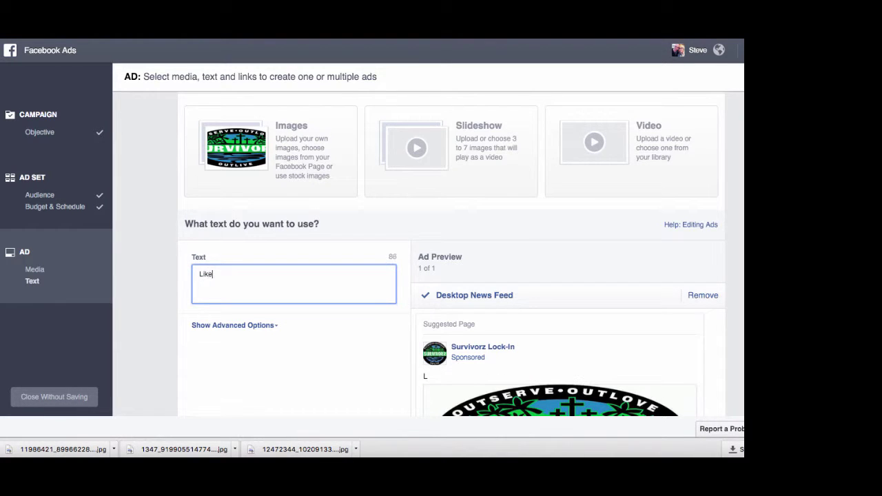
pyautogui.write('e us and download')
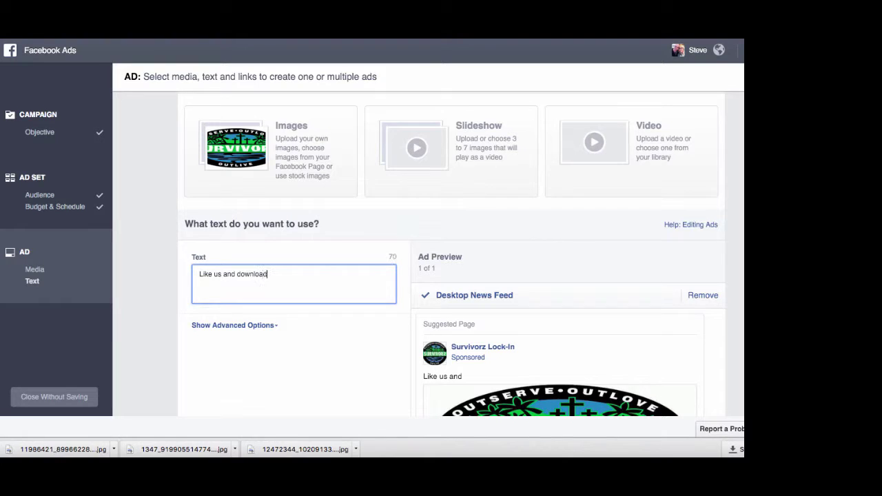
pyautogui.write(' the Survivorz Lock-I')
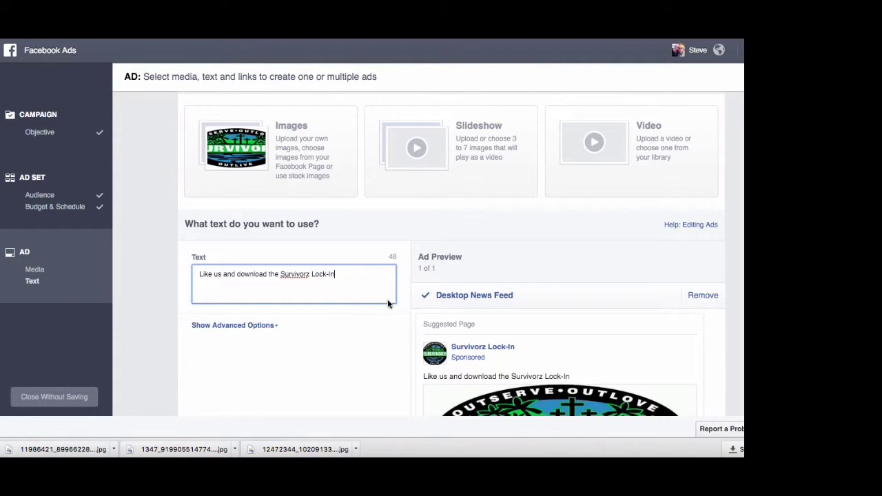
pyautogui.write('n!')
pyautogui.scroll(1, 403, 300)
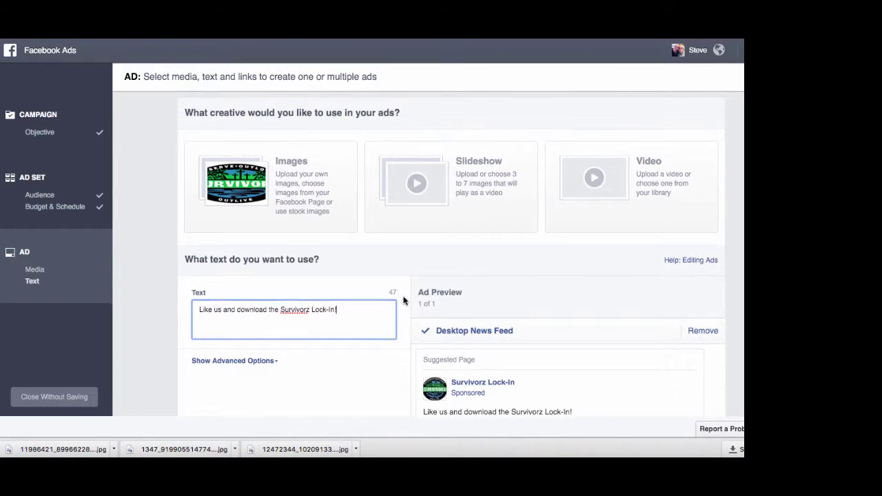
# - Reveal the advanced options below the ad text
pyautogui.scroll(-3, 404, 301)
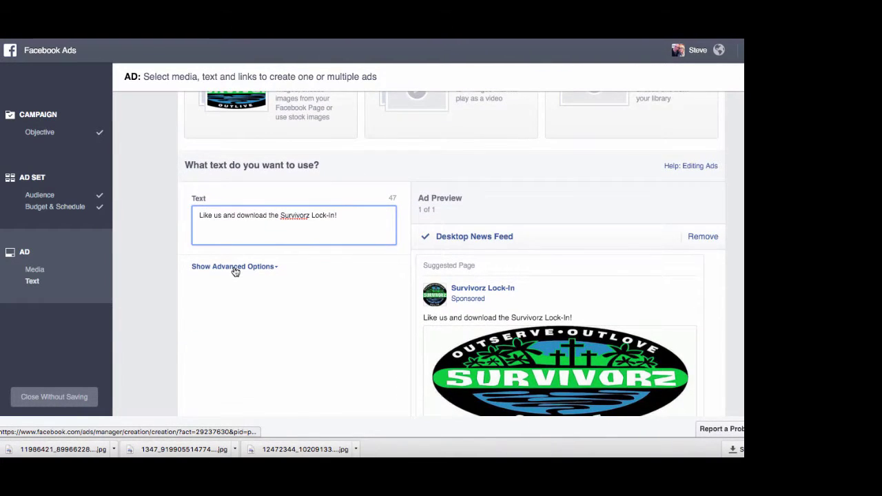
pyautogui.click(234, 271)
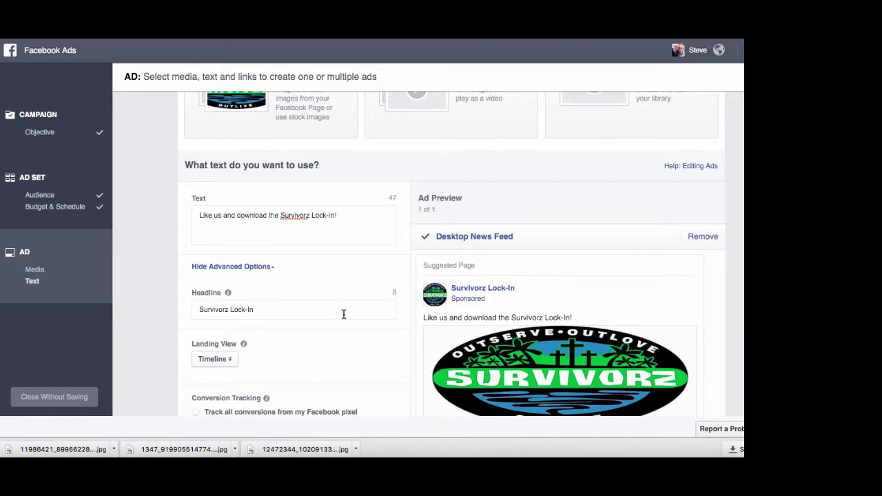
# - Replace the ad's headline with "Download Survivorz LockIn"
pyautogui.click(343, 314)
pyautogui.press('BackSpace')
pyautogui.press('BackSpace')
pyautogui.press('BackSpace')
pyautogui.press('BackSpace')
pyautogui.press('BackSpace')
pyautogui.press('BackSpace')
pyautogui.press('BackSpace')
pyautogui.press('BackSpace')
pyautogui.press('BackSpace')
pyautogui.press('BackSpace')
pyautogui.press('BackSpace')
pyautogui.press('BackSpace')
pyautogui.press('BackSpace')
pyautogui.press('BackSpace')
pyautogui.press('BackSpace')
pyautogui.press('BackSpace')
pyautogui.press('BackSpace')
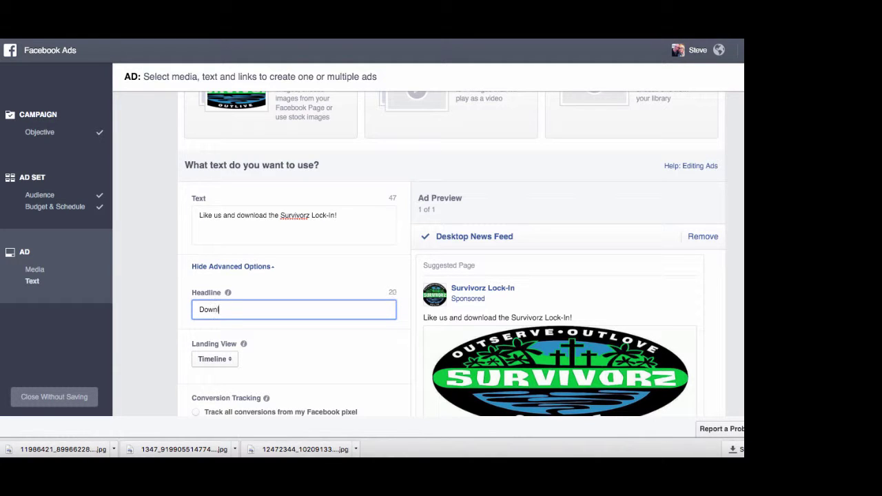
pyautogui.write('load Survivorz Lock-In')
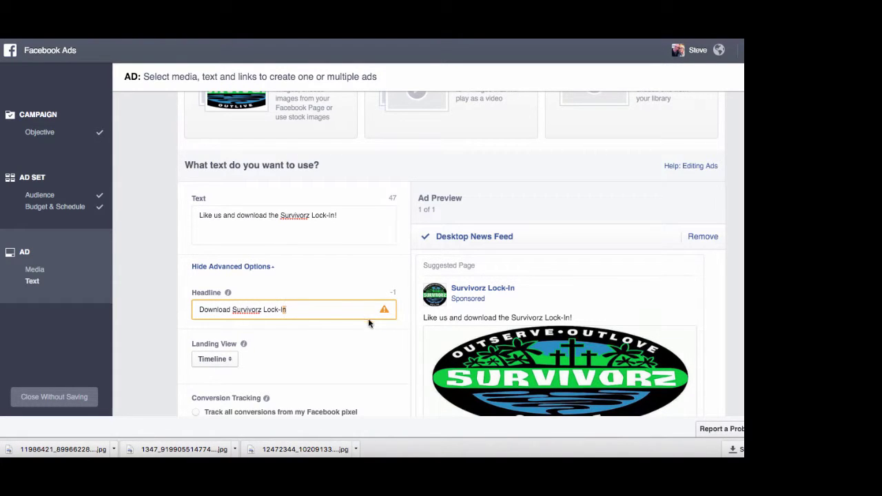
pyautogui.click(281, 310)
pyautogui.press('BackSpace')
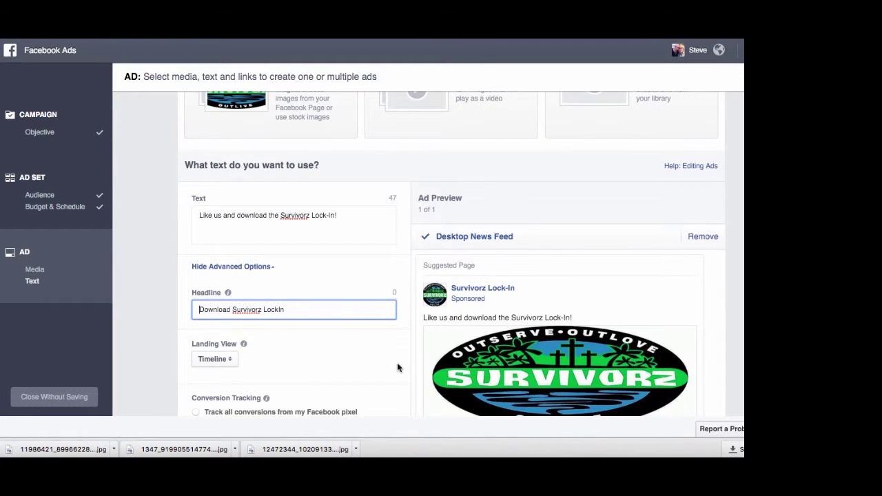
# - Review the landing view and conversion tracking settings and the image text notice at the end of the ad form
pyautogui.scroll(-2, 397, 367)
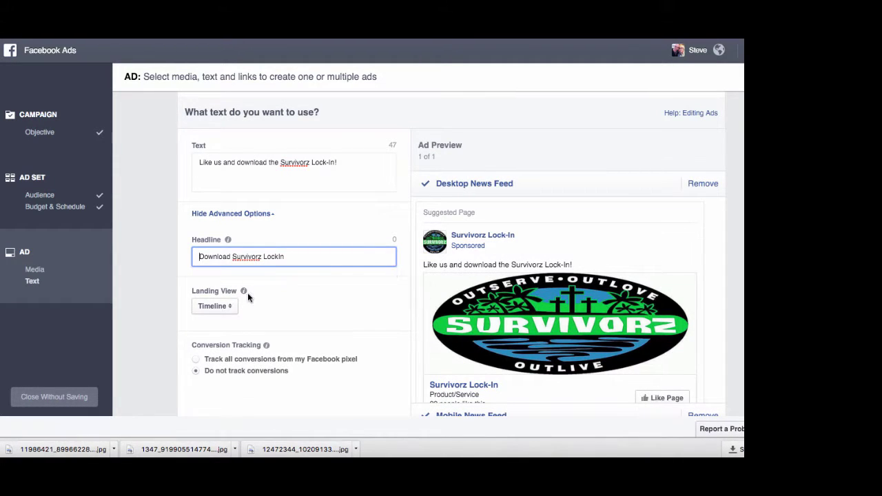
pyautogui.moveTo(244, 296)
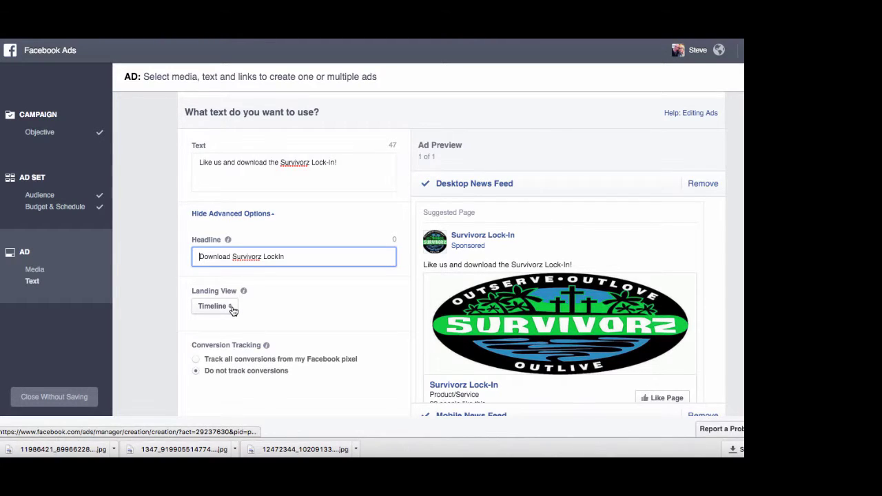
pyautogui.scroll(-3, 397, 305)
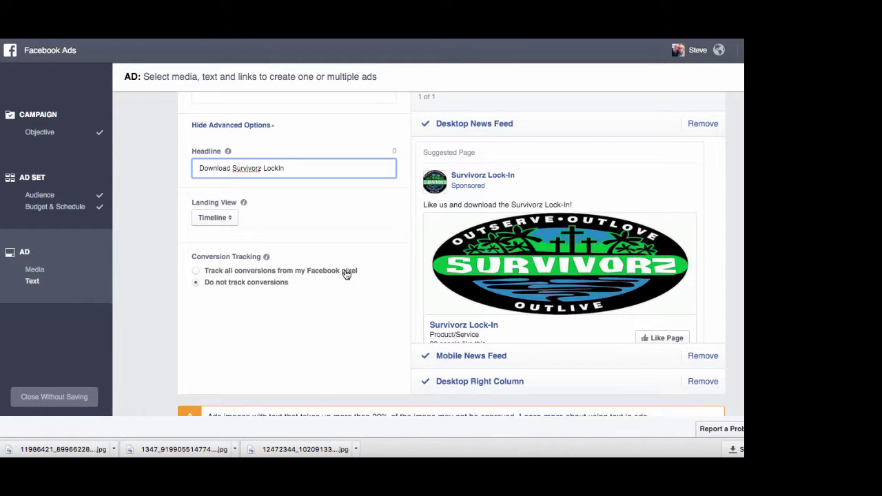
pyautogui.scroll(-3, 357, 301)
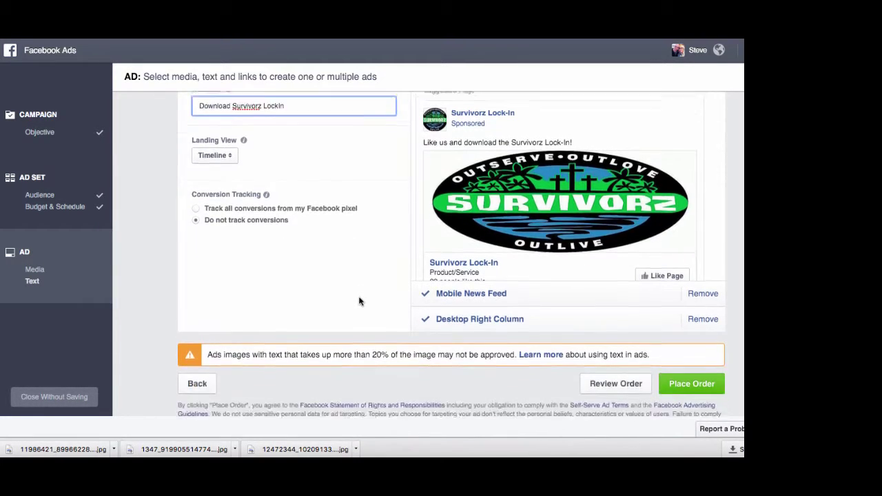
pyautogui.scroll(-1, 388, 256)
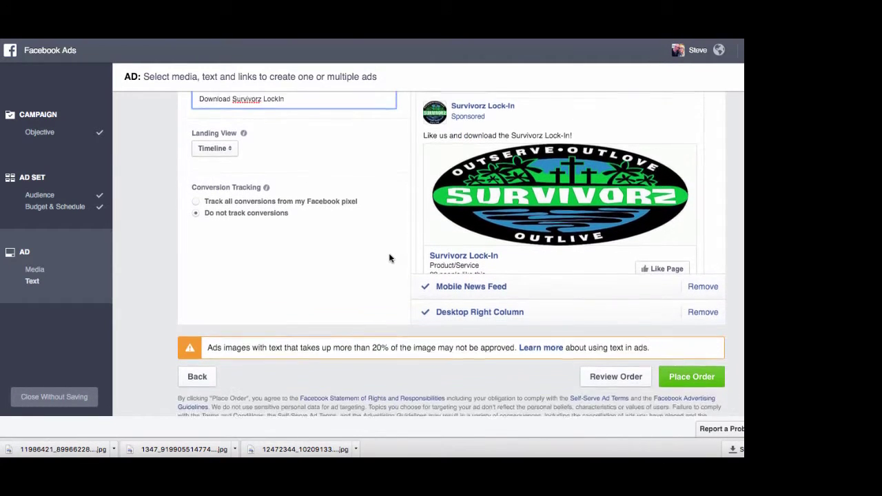
# - Open the ad's image selection and remove the Survivorz logo image
pyautogui.scroll(4, 390, 257)
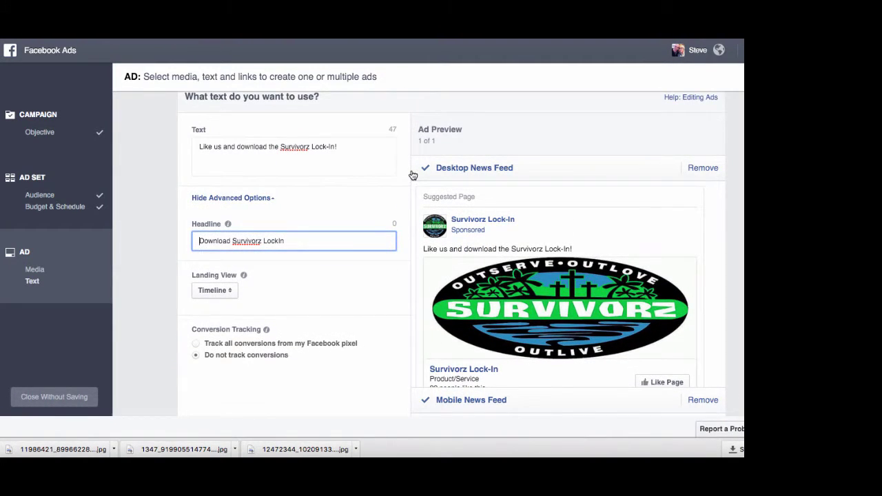
pyautogui.scroll(5, 411, 175)
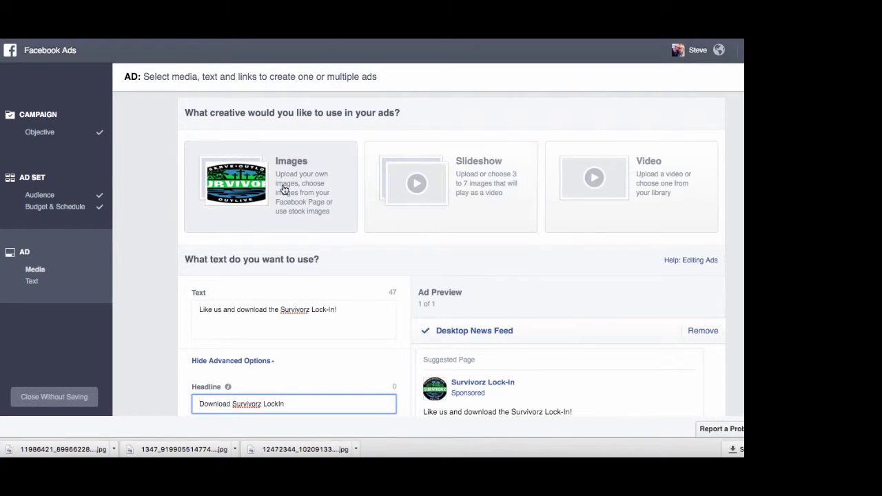
pyautogui.click(241, 179)
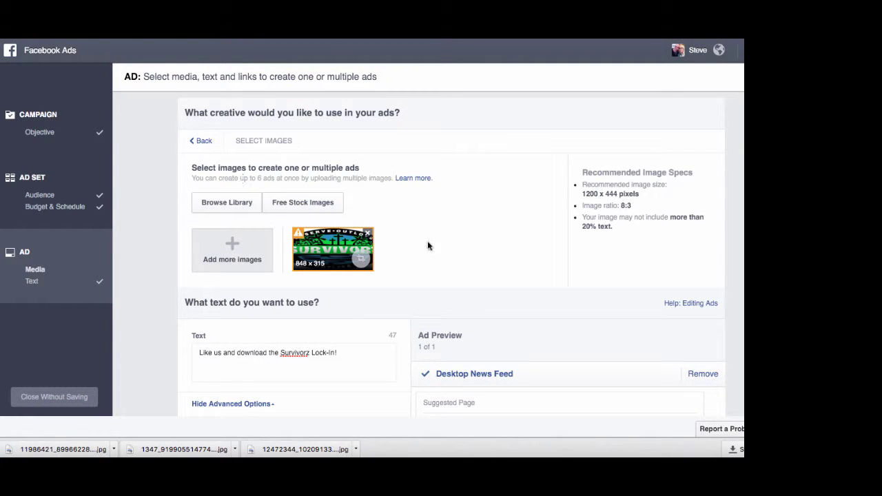
pyautogui.click(367, 233)
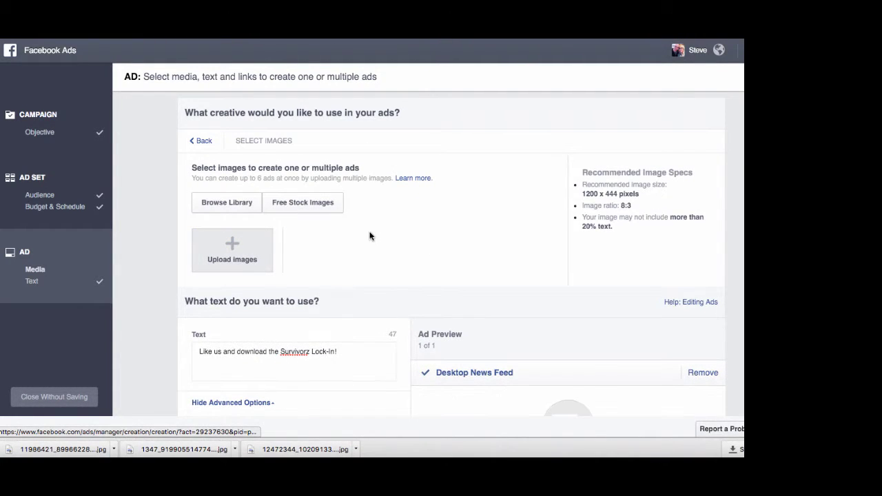
# - Upload IMG_4126.PNG from the Downloads folder as the ad image
pyautogui.click(235, 248)
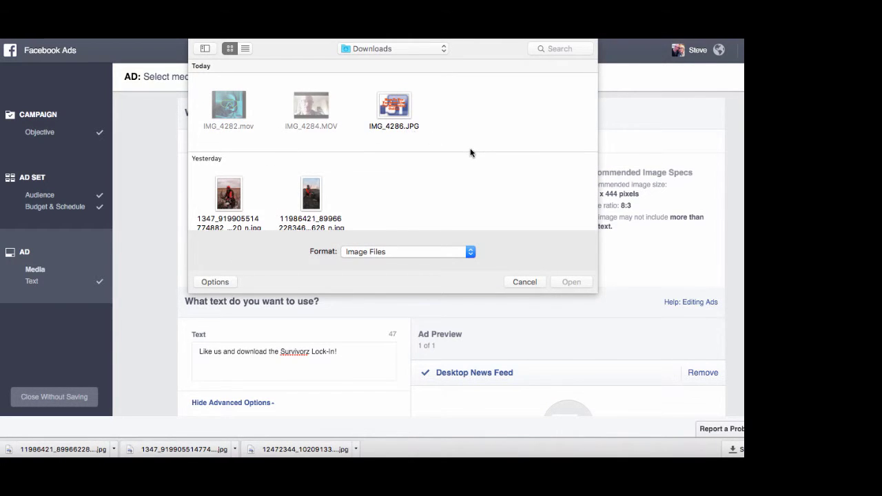
pyautogui.scroll(-10, 471, 152)
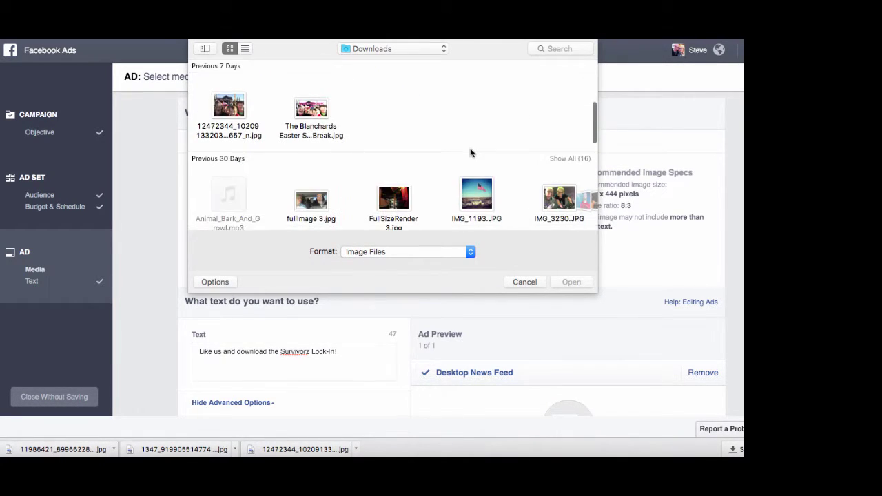
pyautogui.hscroll(5, 471, 152)
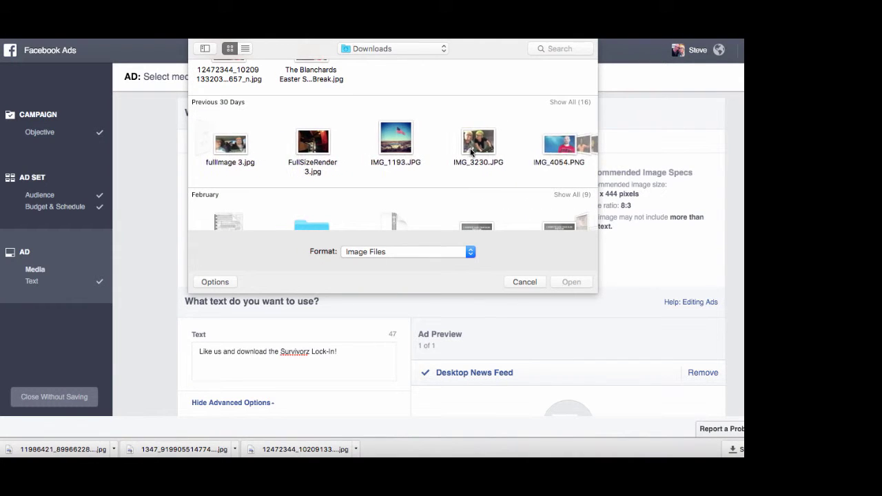
pyautogui.hscroll(5, 470, 152)
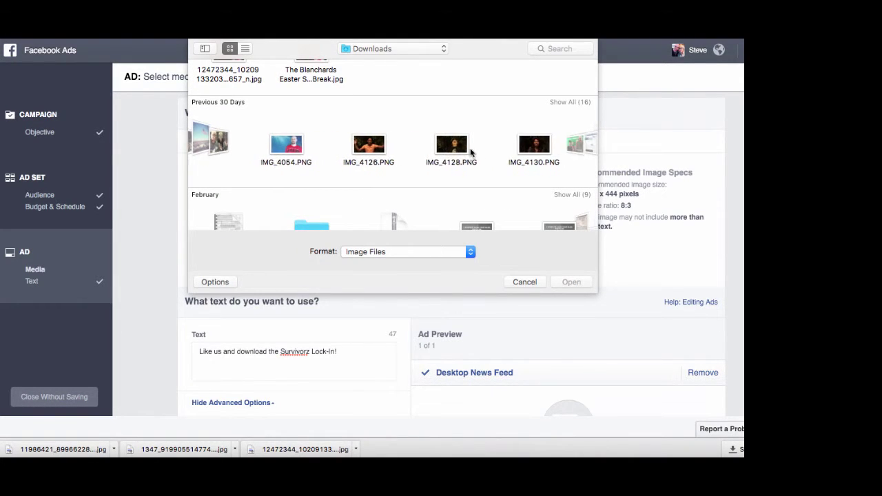
pyautogui.hscroll(5, 470, 152)
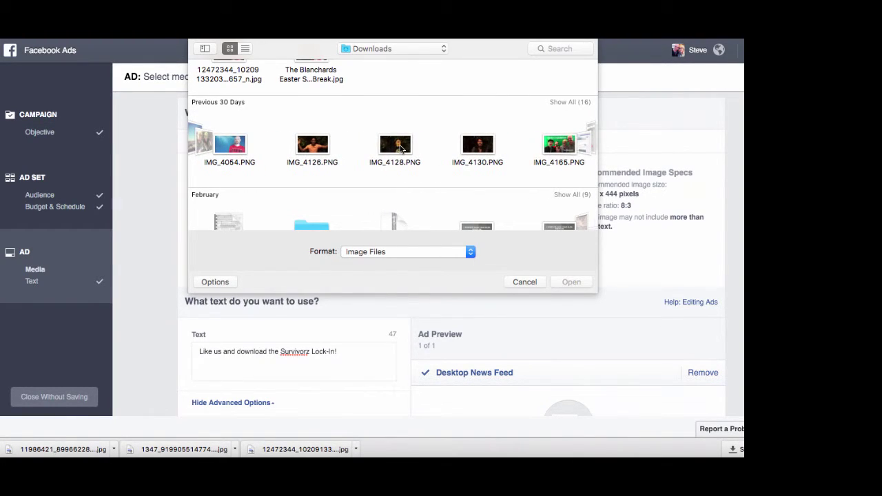
pyautogui.click(322, 147)
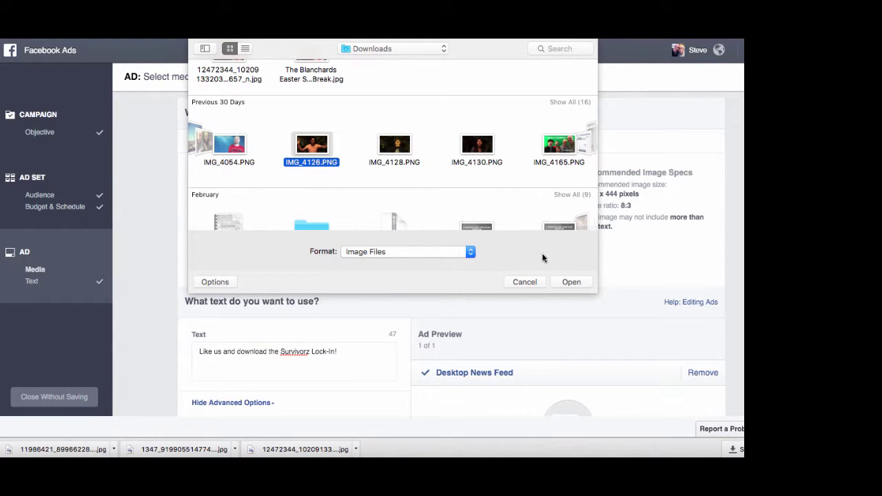
pyautogui.click(576, 283)
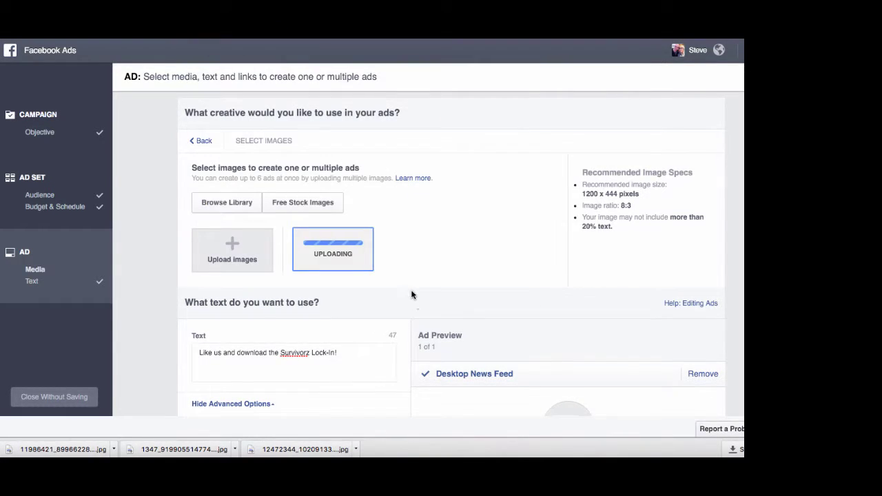
# - Examine the new image against the recommended image specs and in the Desktop News Feed preview with the ad text
pyautogui.scroll(-1, 408, 297)
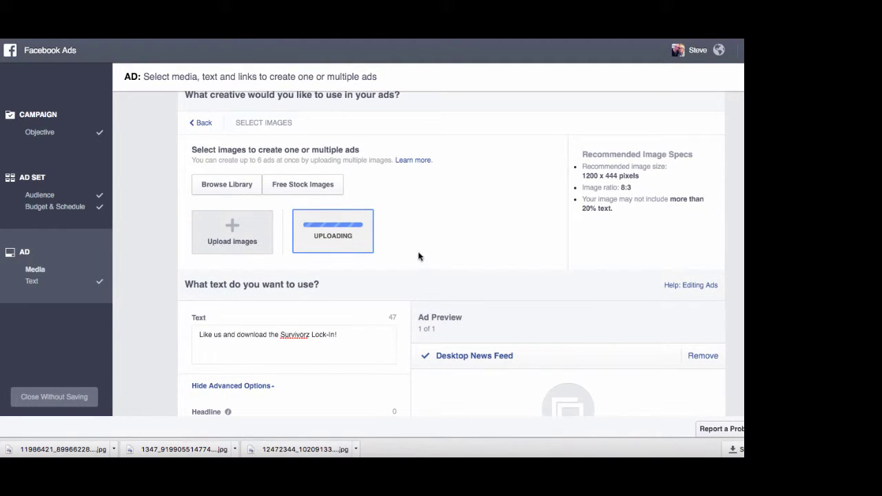
pyautogui.scroll(-1, 411, 278)
pyautogui.scroll(-6, 411, 278)
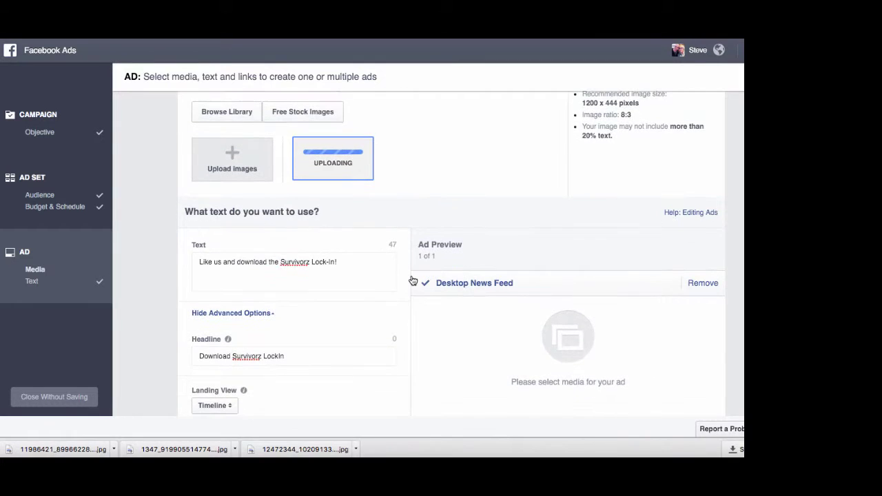
pyautogui.scroll(5, 413, 281)
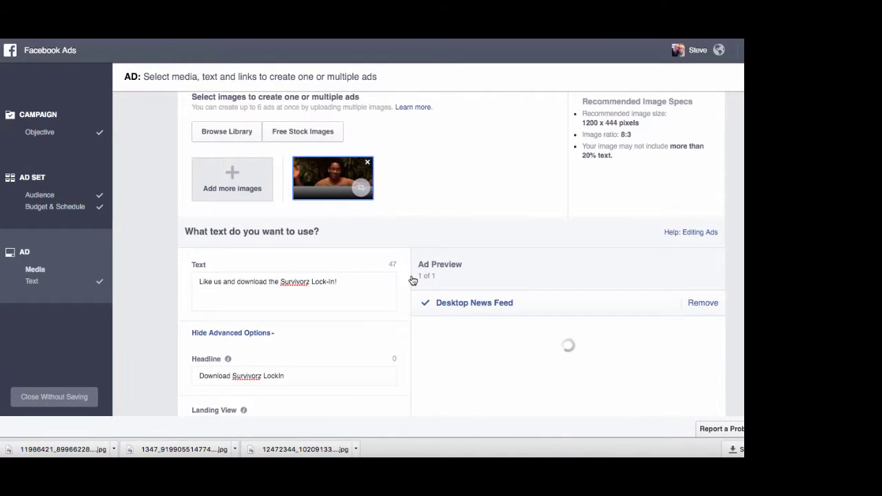
pyautogui.scroll(-5, 411, 278)
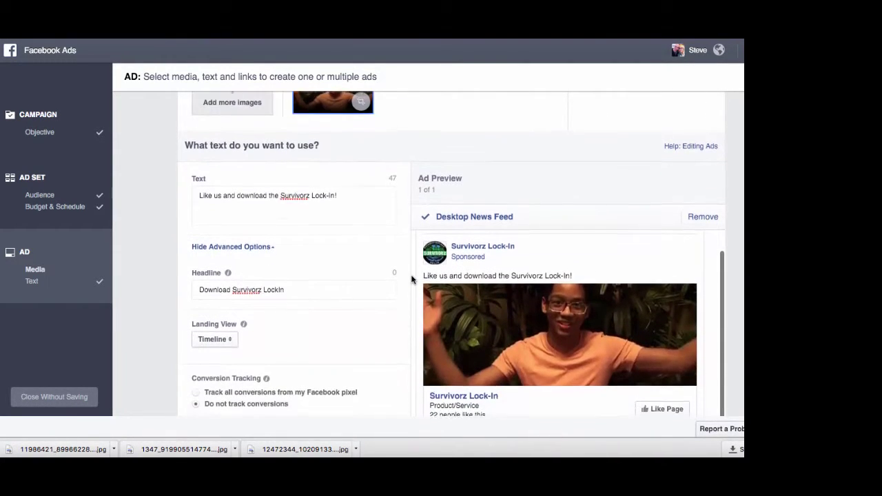
pyautogui.scroll(-2, 412, 278)
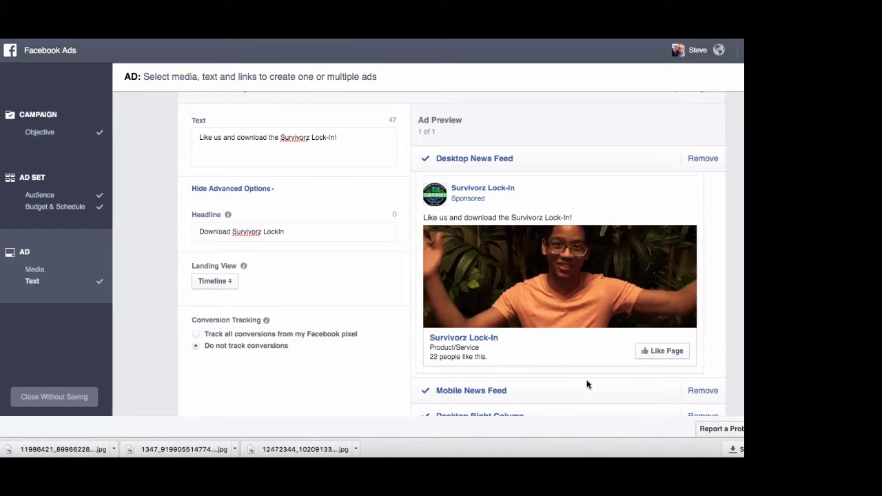
pyautogui.scroll(-1, 595, 384)
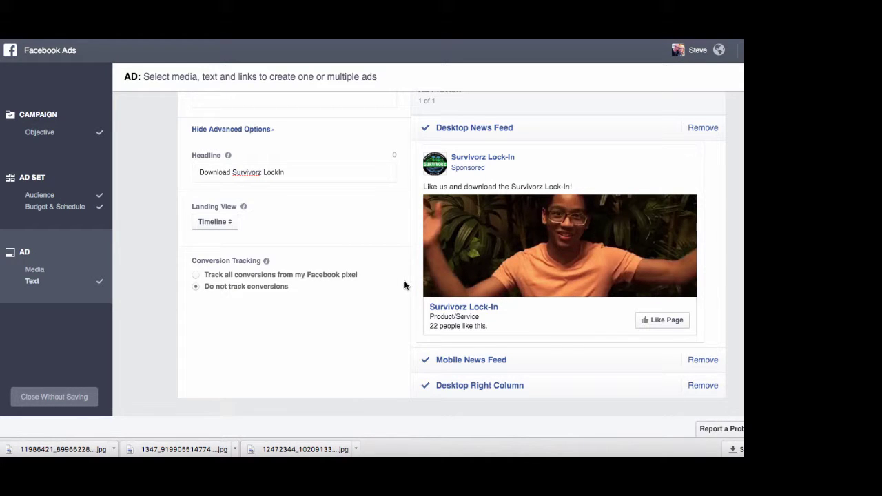
pyautogui.scroll(5, 404, 284)
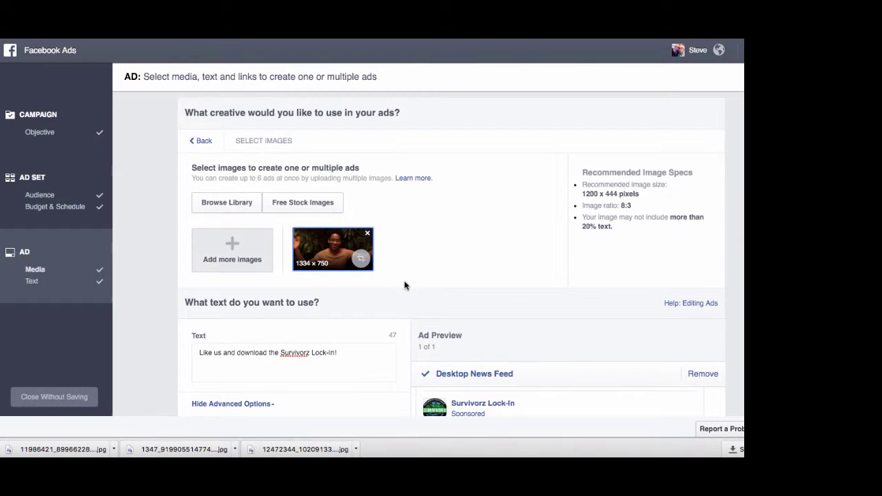
pyautogui.scroll(-1, 404, 285)
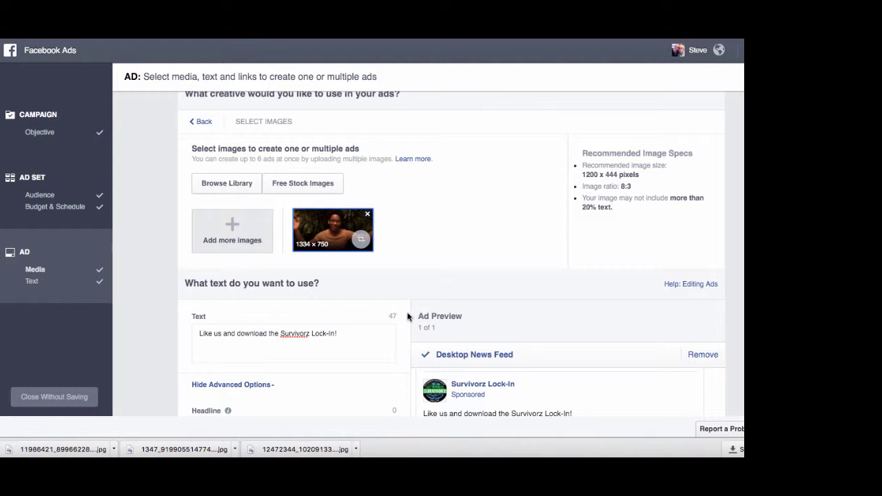
pyautogui.scroll(-1, 408, 316)
pyautogui.scroll(1, 408, 317)
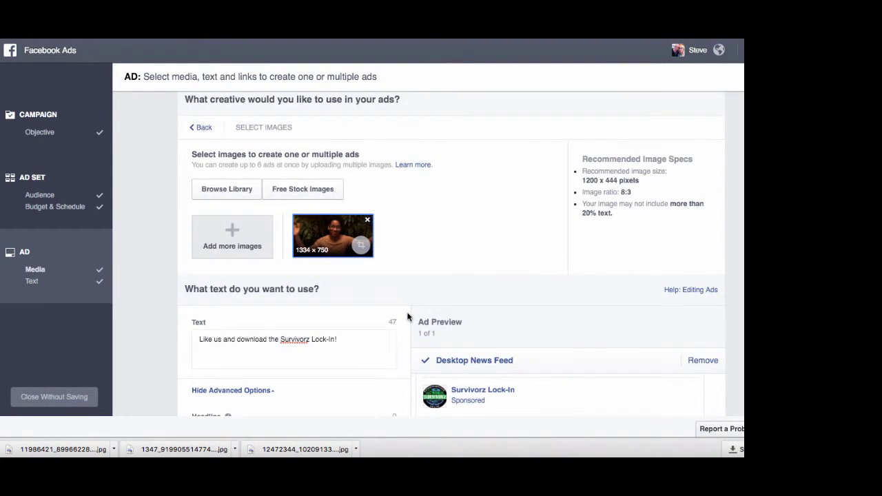
pyautogui.scroll(-5, 407, 316)
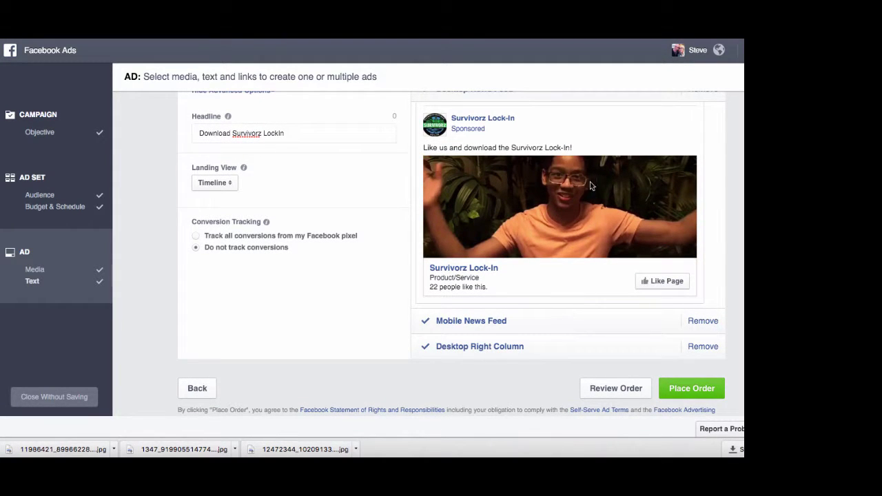
pyautogui.scroll(1, 391, 254)
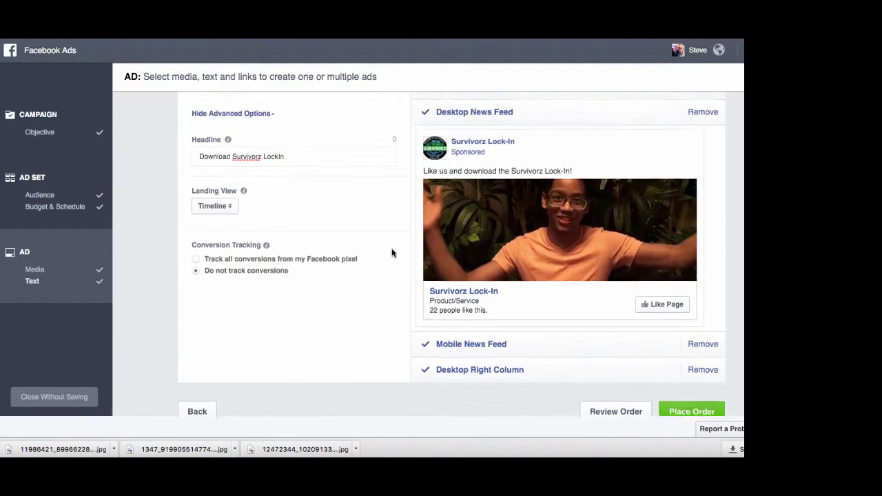
pyautogui.scroll(1, 391, 254)
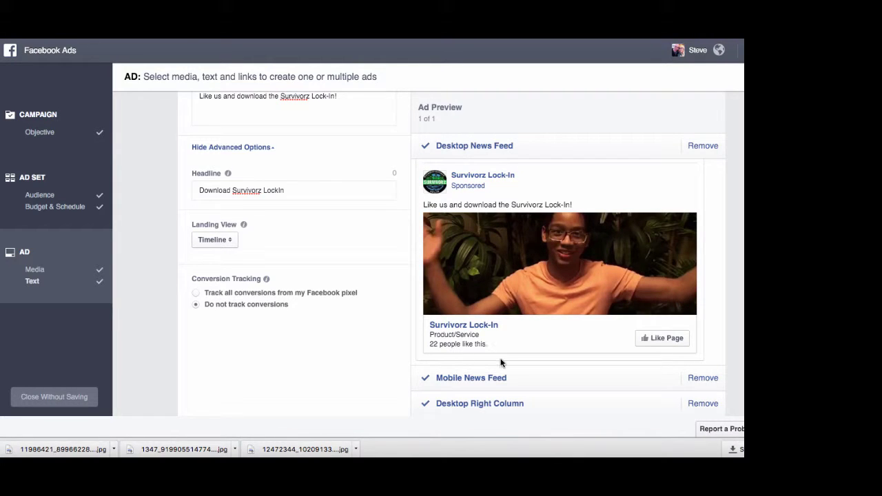
# - Preview the ad in the Mobile News Feed and Desktop Right Column placements
pyautogui.click(517, 378)
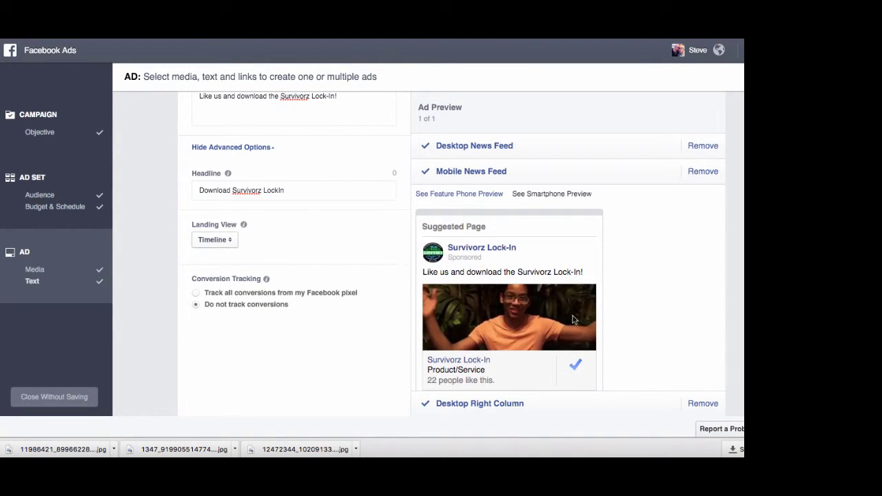
pyautogui.scroll(-2, 626, 357)
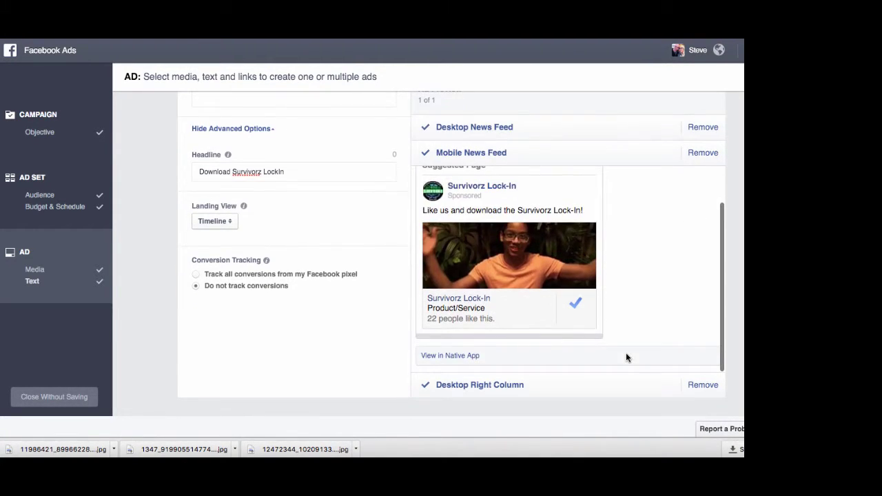
pyautogui.click(542, 389)
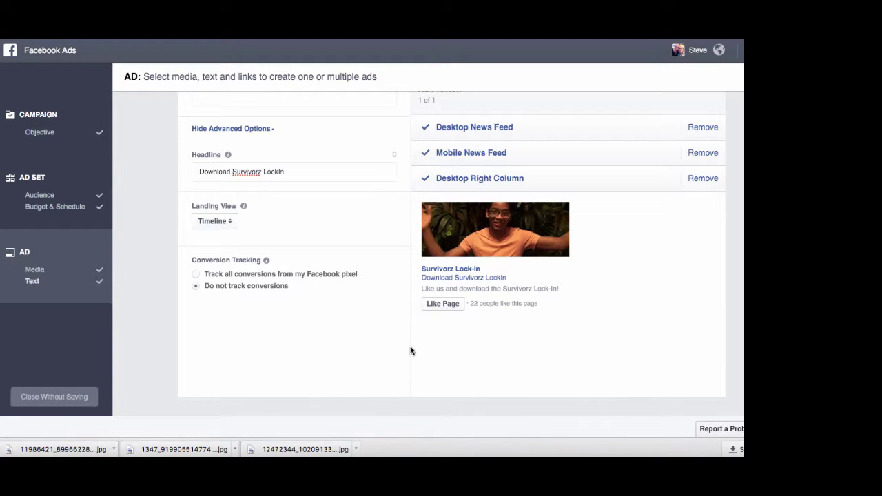
pyautogui.scroll(5, 411, 351)
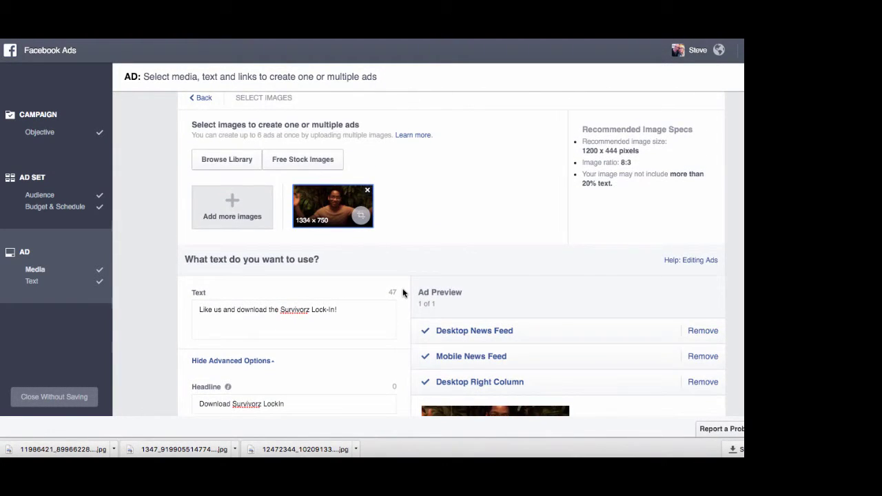
# - Remove the uploaded 1334 x 750 image from the ad's image selection
pyautogui.scroll(-3, 403, 284)
pyautogui.scroll(4, 403, 292)
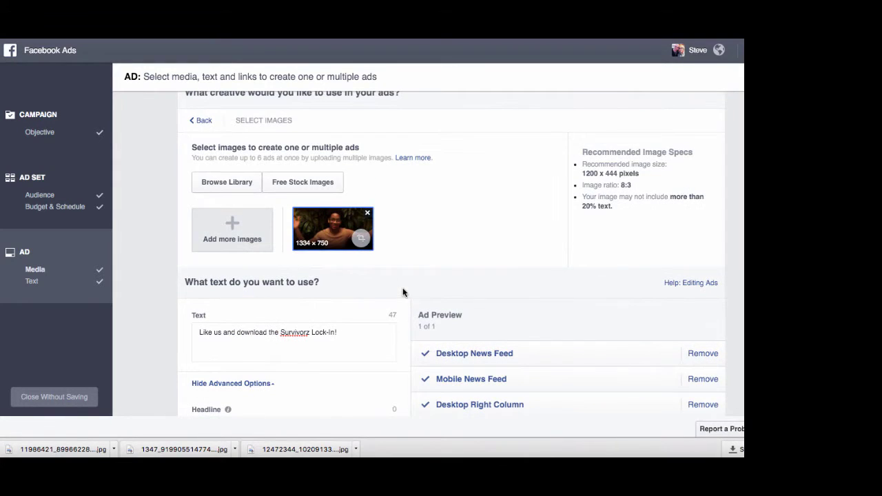
pyautogui.click(368, 215)
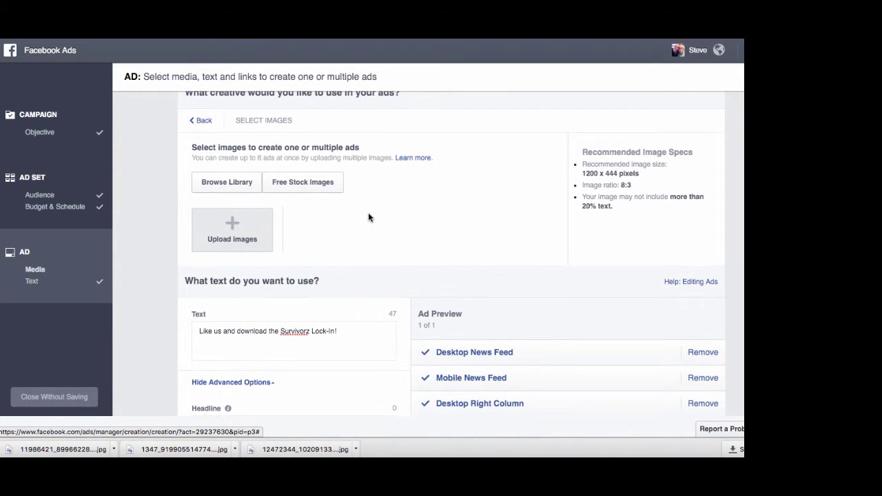
pyautogui.click(231, 226)
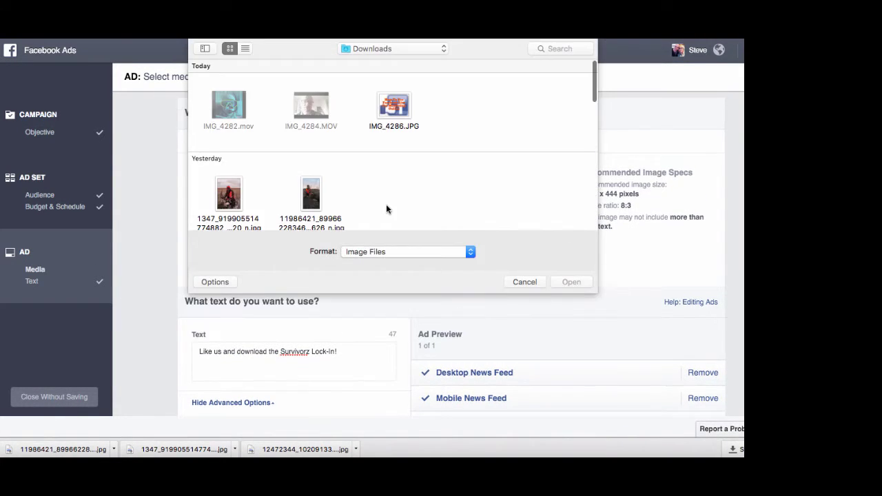
pyautogui.scroll(-5, 420, 189)
pyautogui.scroll(-2, 421, 189)
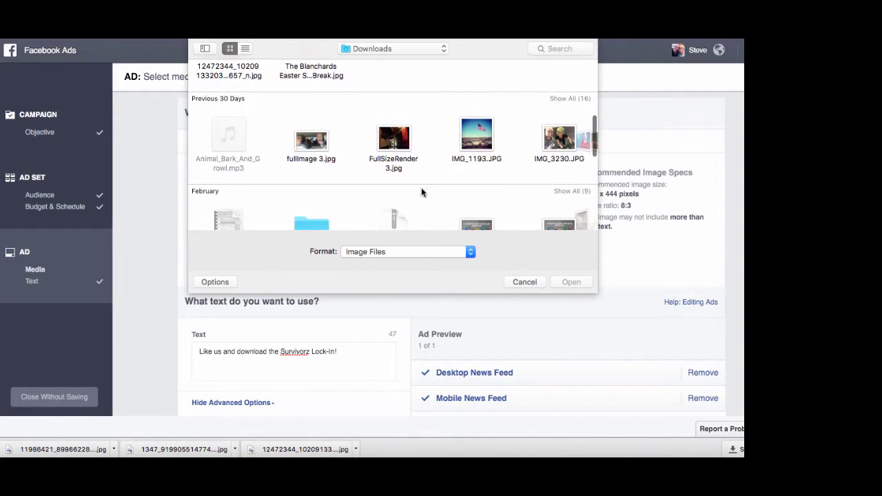
pyautogui.hscroll(5, 486, 158)
pyautogui.hscroll(6, 485, 157)
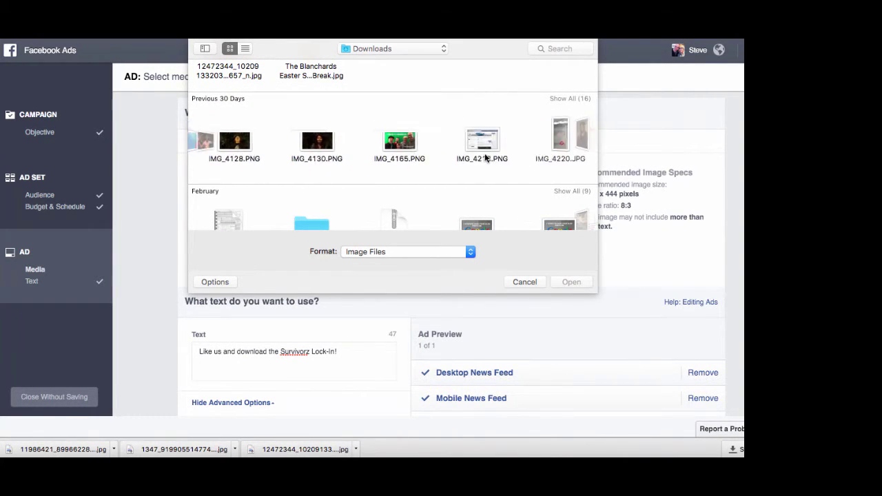
pyautogui.hscroll(1, 484, 157)
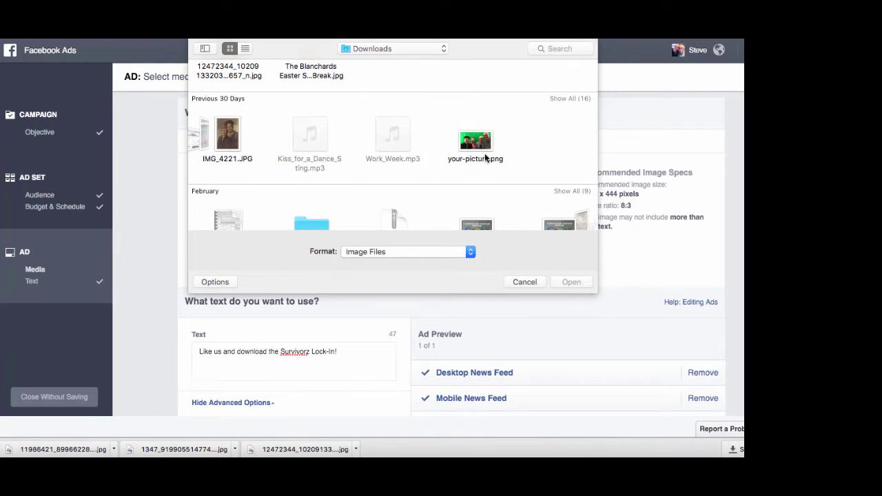
pyautogui.scroll(-3, 485, 157)
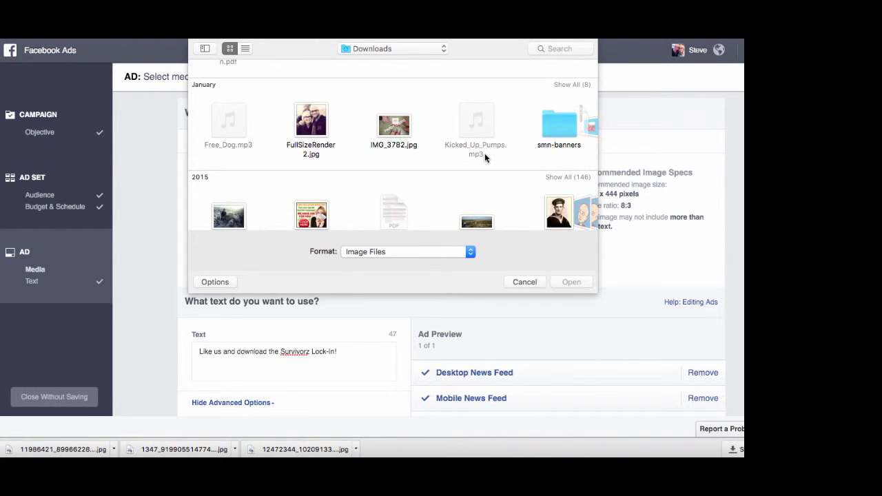
pyautogui.scroll(-2, 484, 157)
pyautogui.hscroll(3, 485, 157)
pyautogui.hscroll(5, 485, 158)
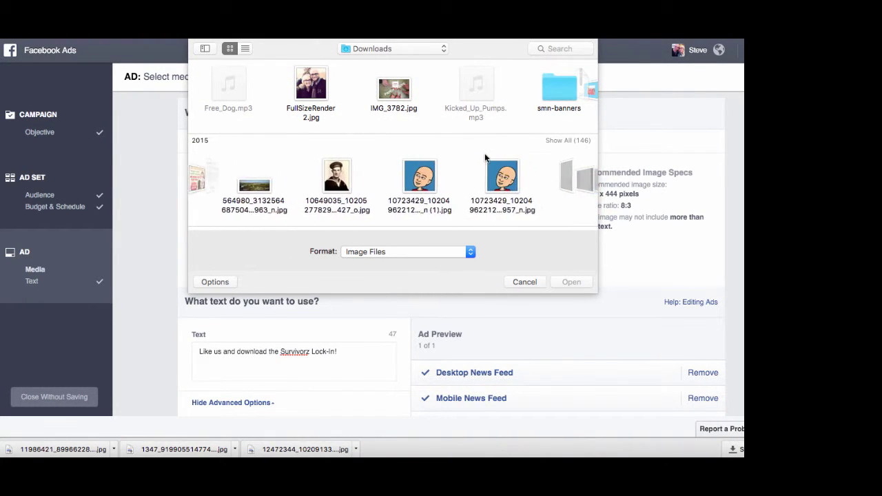
pyautogui.hscroll(6, 485, 179)
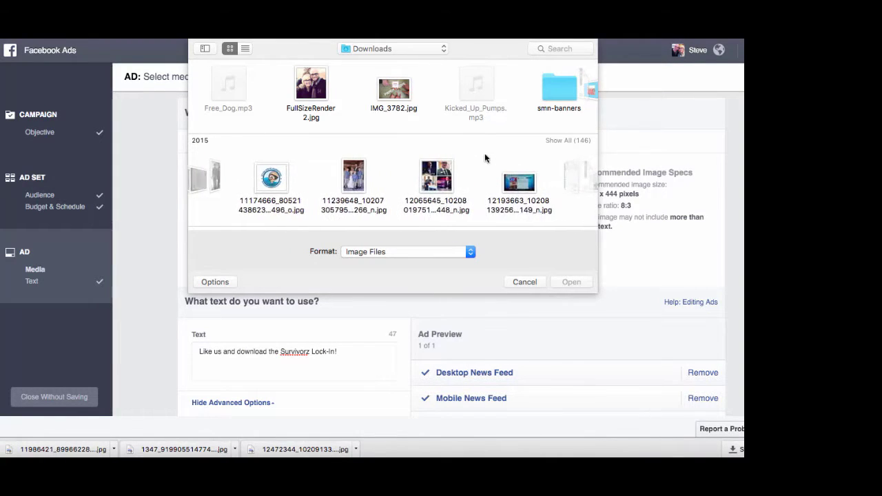
pyautogui.hscroll(6, 485, 179)
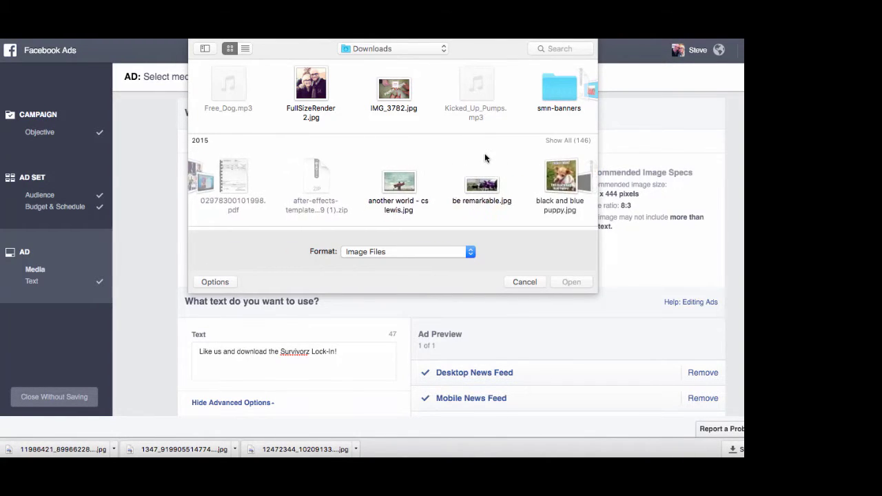
pyautogui.hscroll(4, 484, 153)
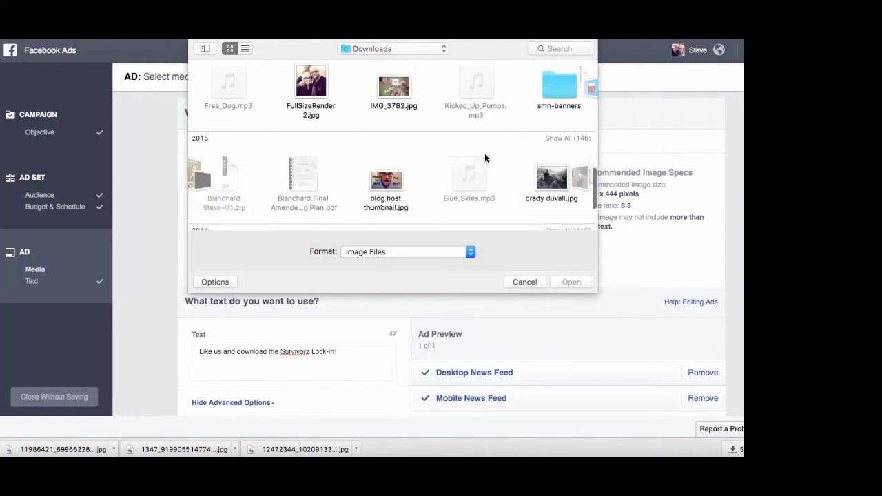
pyautogui.scroll(-1, 485, 153)
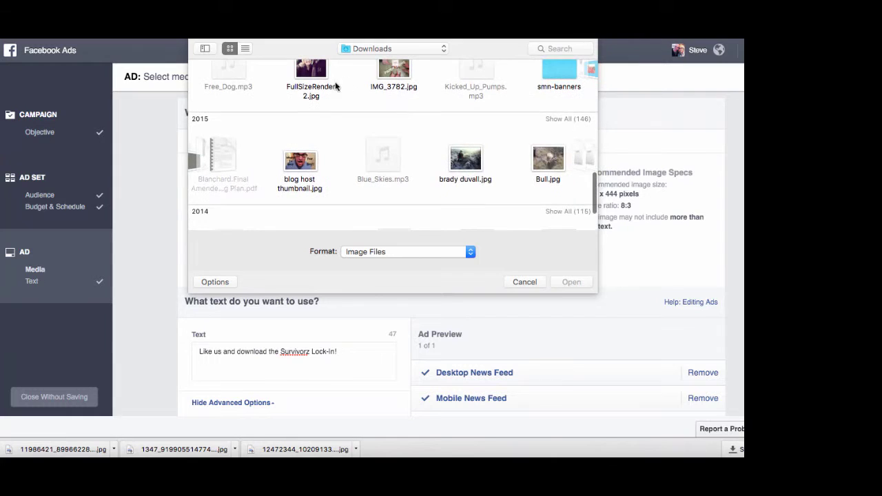
pyautogui.click(527, 281)
# - Choose the bandana photo with the Survivorz Lock-In lettering from the image library as the ad image
pyautogui.click(226, 204)
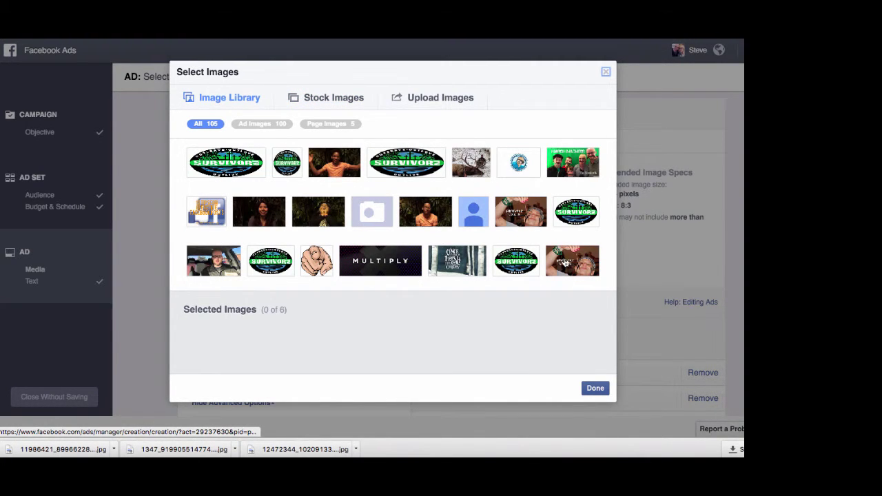
pyautogui.click(532, 215)
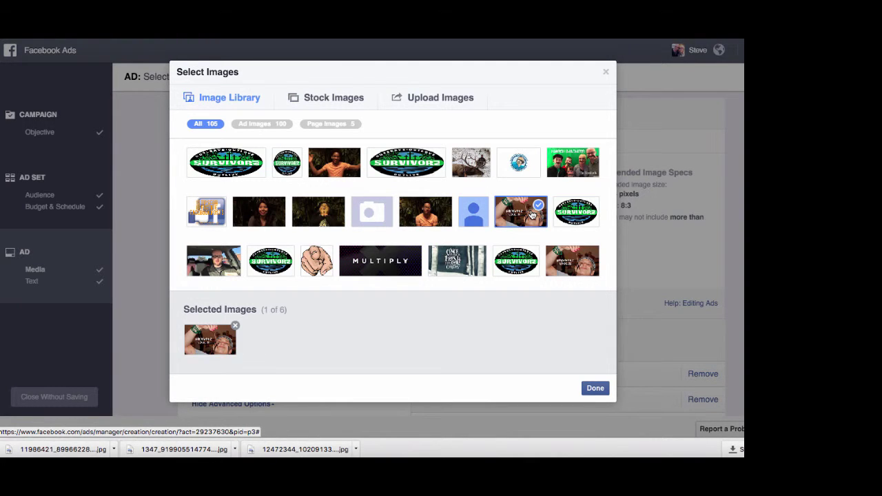
pyautogui.click(596, 389)
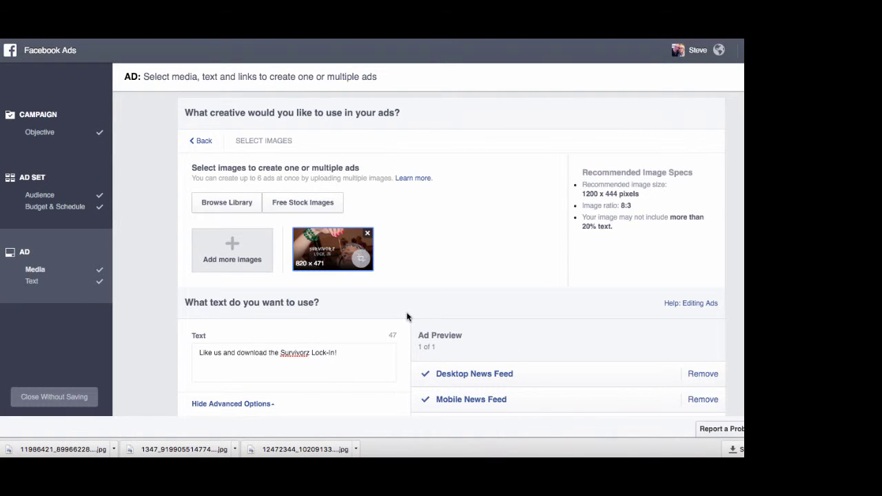
# - Preview the ad with the new image in the Desktop Right Column, Mobile News Feed and Desktop News Feed placements
pyautogui.scroll(-5, 407, 316)
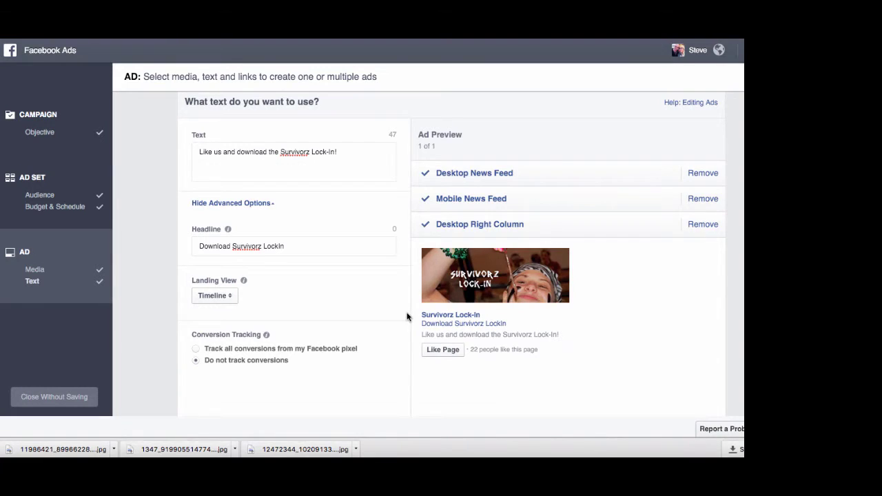
pyautogui.click(555, 207)
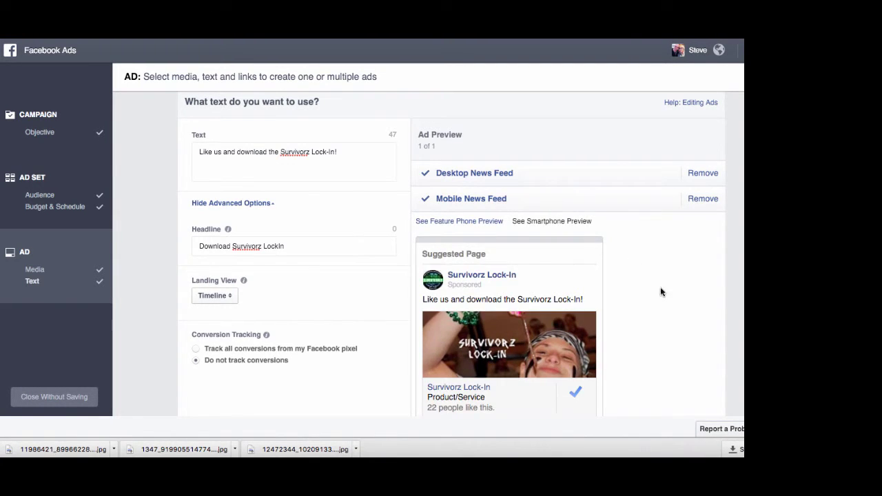
pyautogui.click(605, 173)
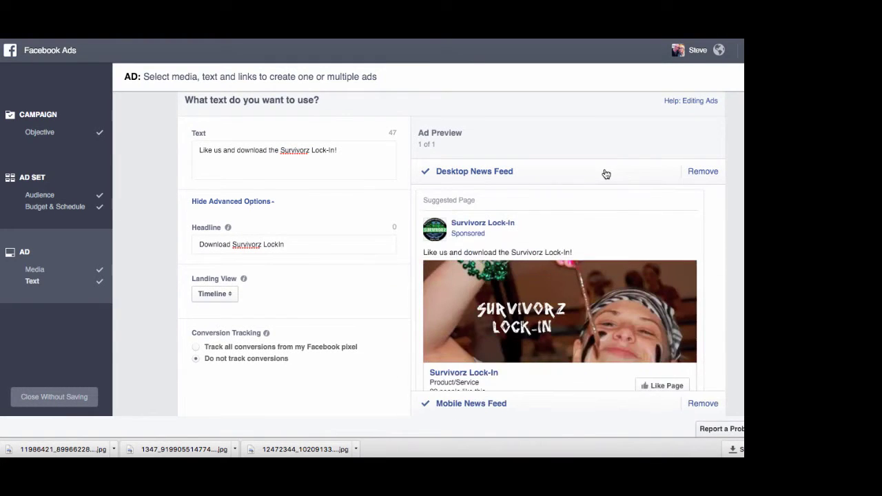
pyautogui.scroll(-2, 632, 263)
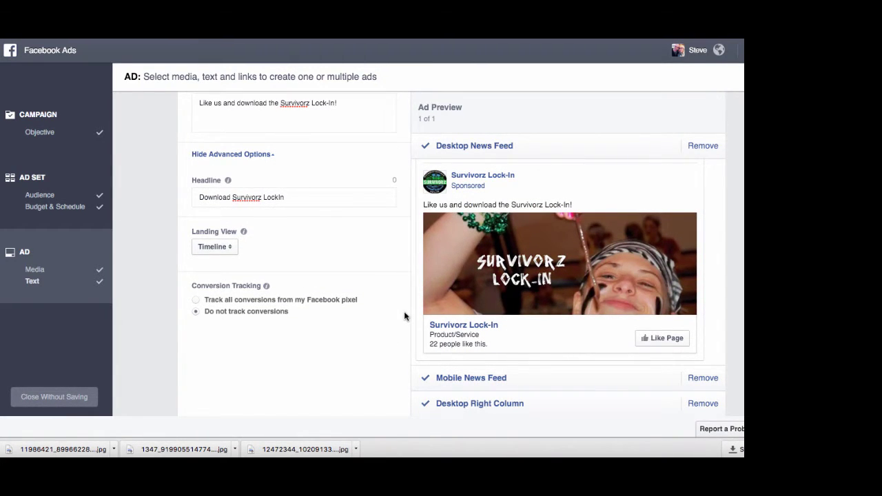
# - Review the complete ad, checking its image, text, headline, landing view and conversion tracking against the Desktop News Feed preview
pyautogui.scroll(-3, 405, 316)
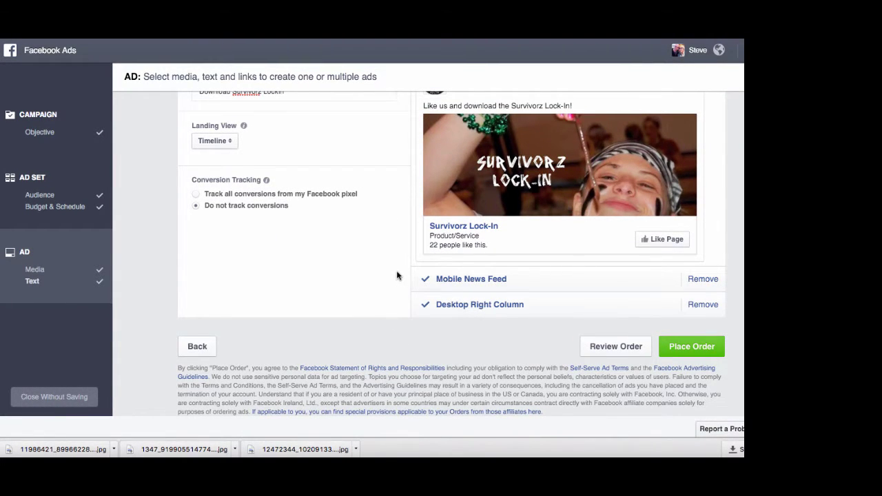
pyautogui.scroll(1, 397, 275)
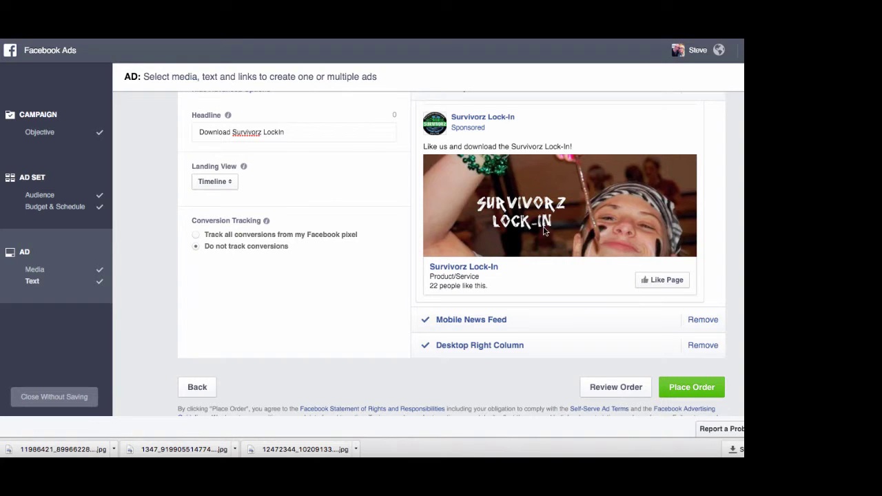
pyautogui.scroll(7, 406, 275)
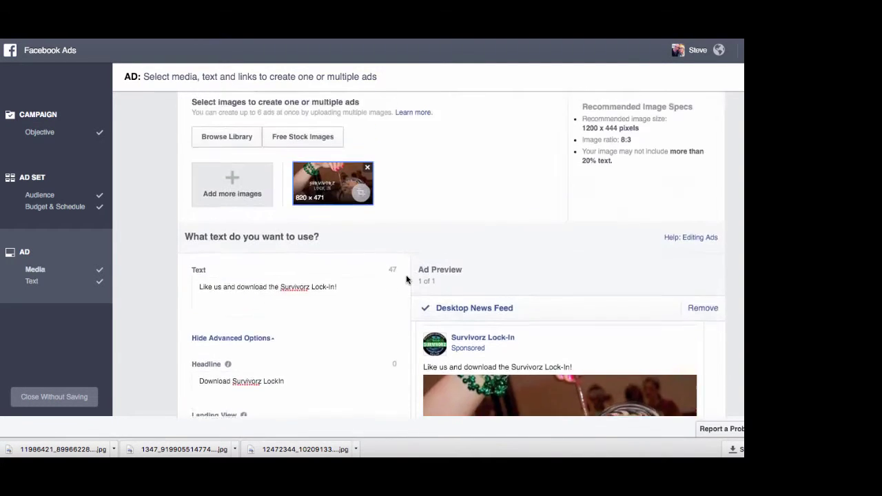
pyautogui.scroll(2, 406, 279)
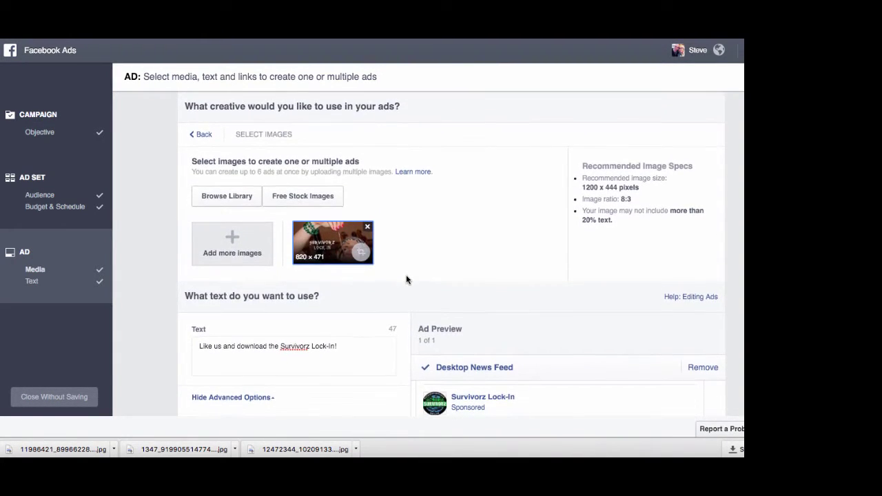
pyautogui.scroll(-10, 406, 279)
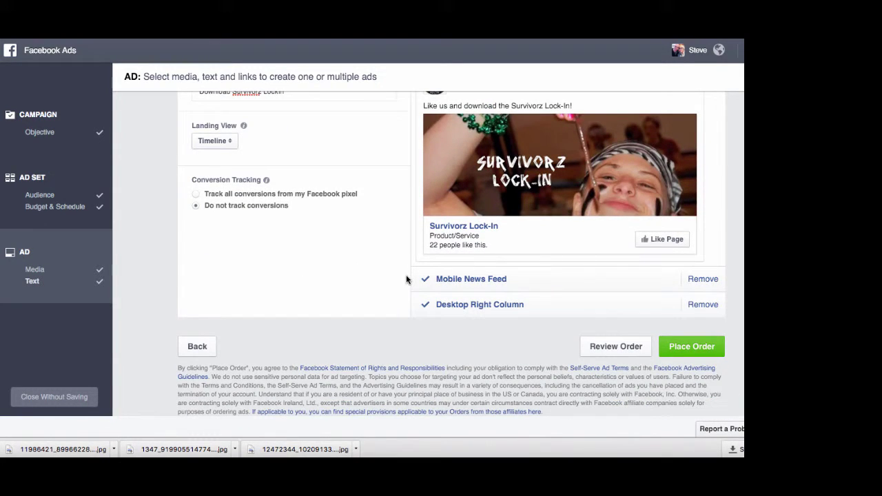
pyautogui.scroll(10, 409, 238)
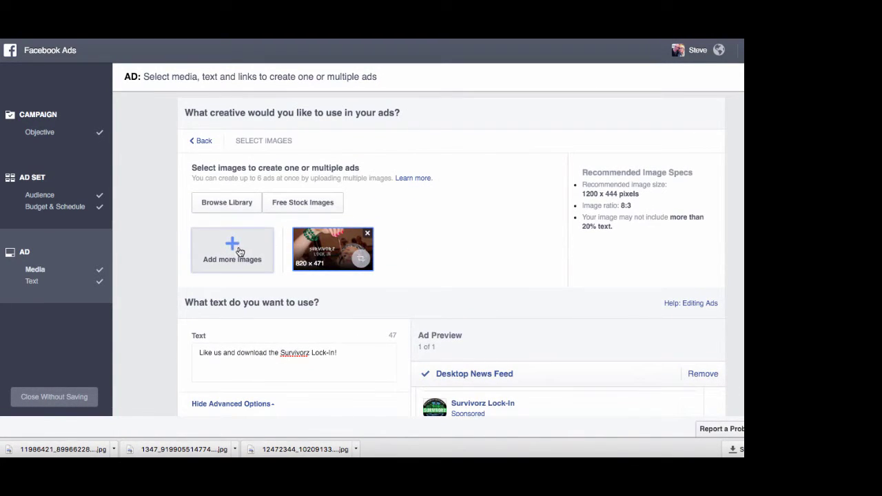
pyautogui.scroll(-5, 411, 297)
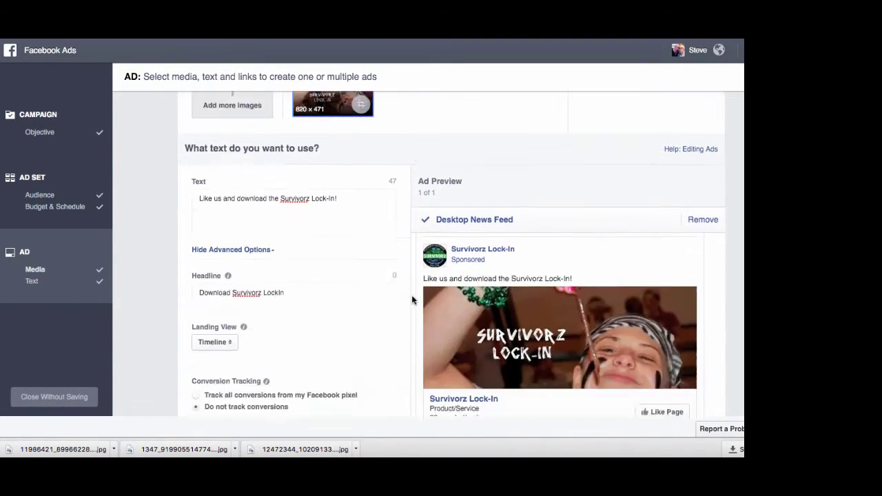
pyautogui.scroll(-3, 411, 299)
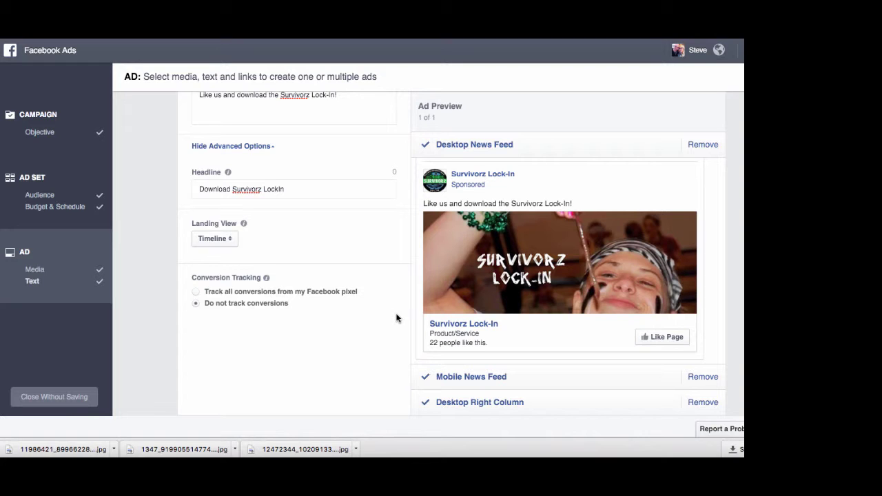
pyautogui.scroll(5, 396, 317)
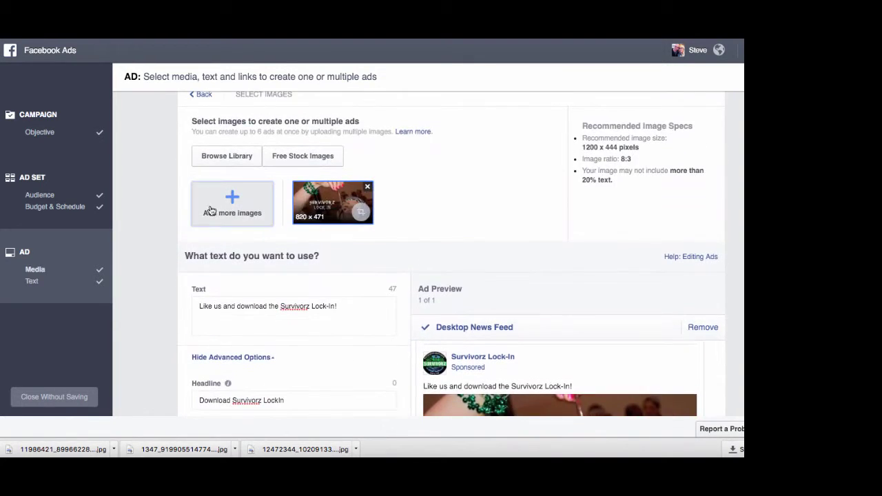
# - Place the order for the ad and continue to the Survivorz Lock-In - Page Likes campaign overview with its ad set
pyautogui.scroll(-8, 408, 314)
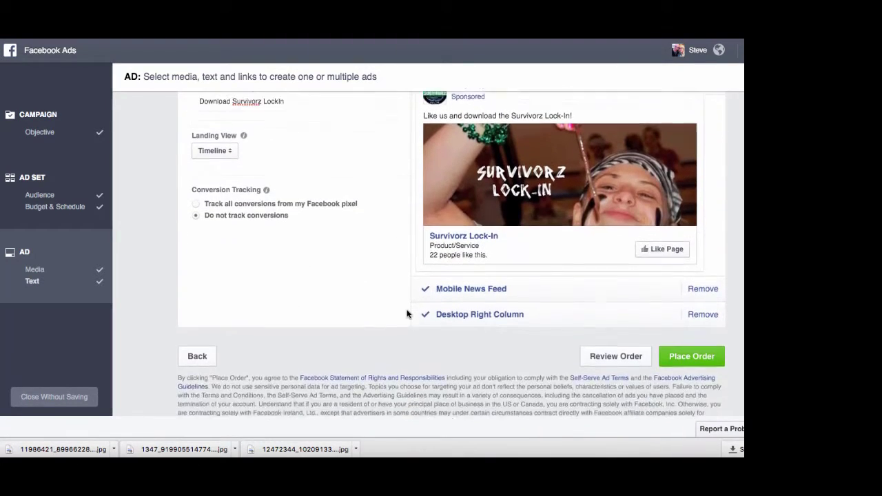
pyautogui.click(696, 348)
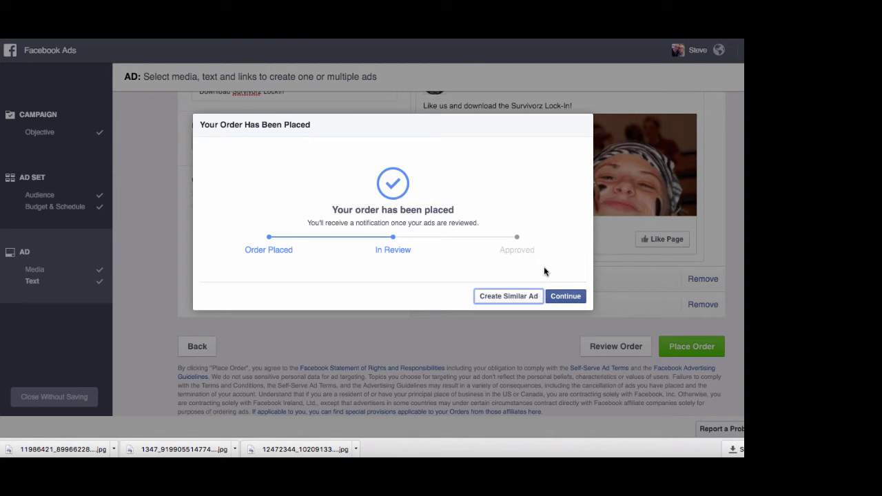
pyautogui.click(565, 298)
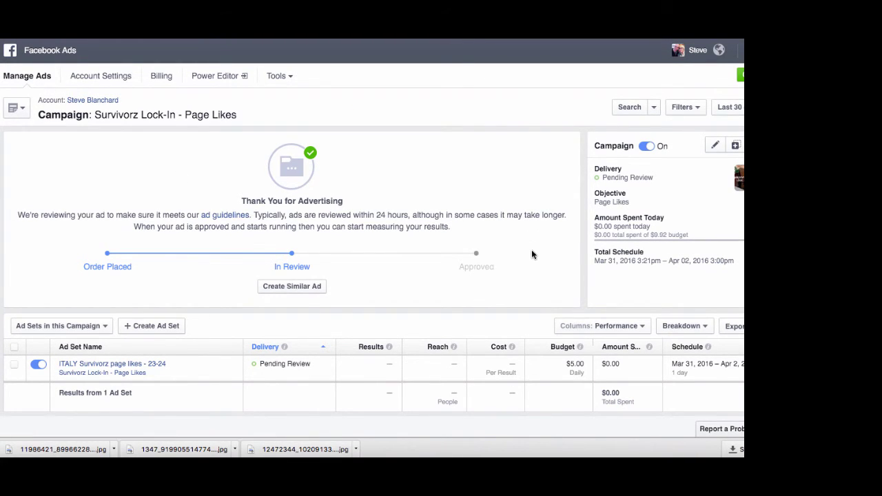
pyautogui.scroll(-1, 532, 251)
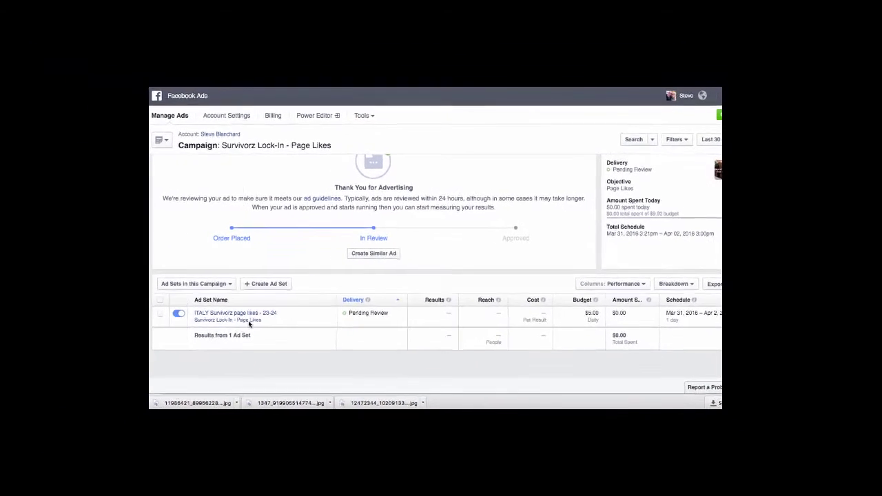